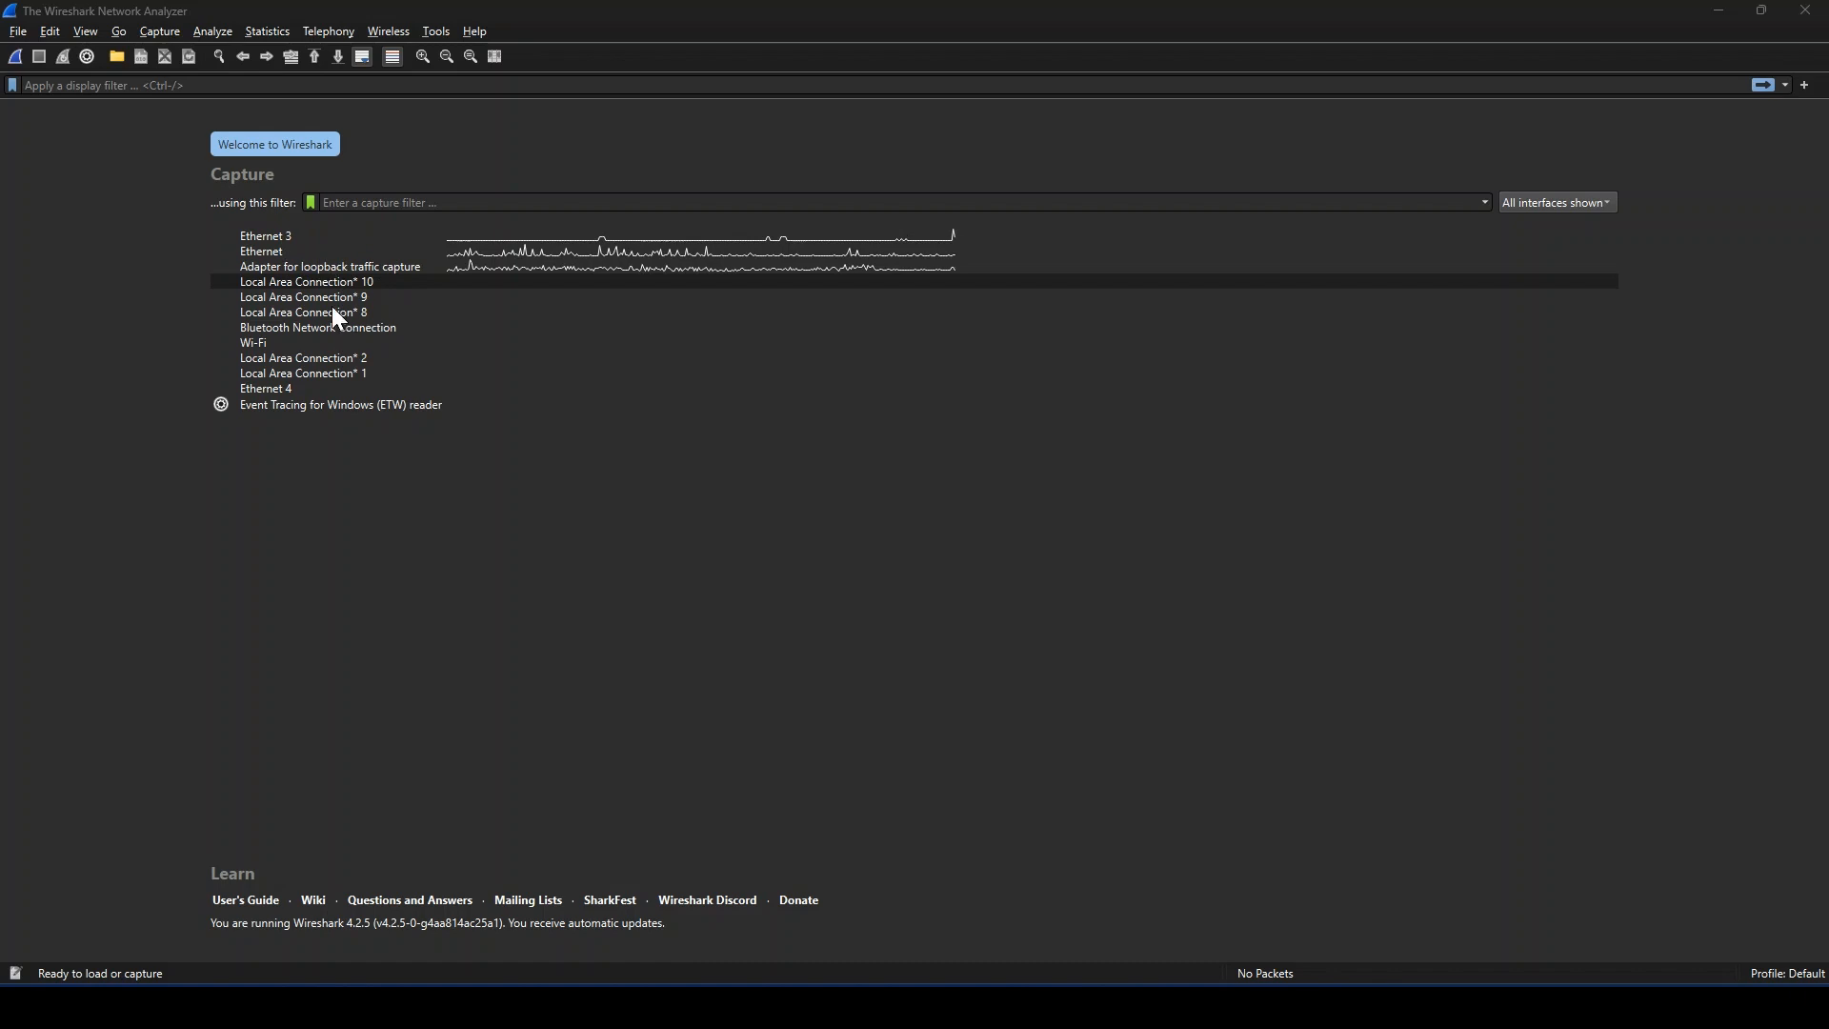
Step: Start capturing on the Ethernet interface with the capture filter "port 53"
{"action": "left_click", "coordinate": [265, 250]}
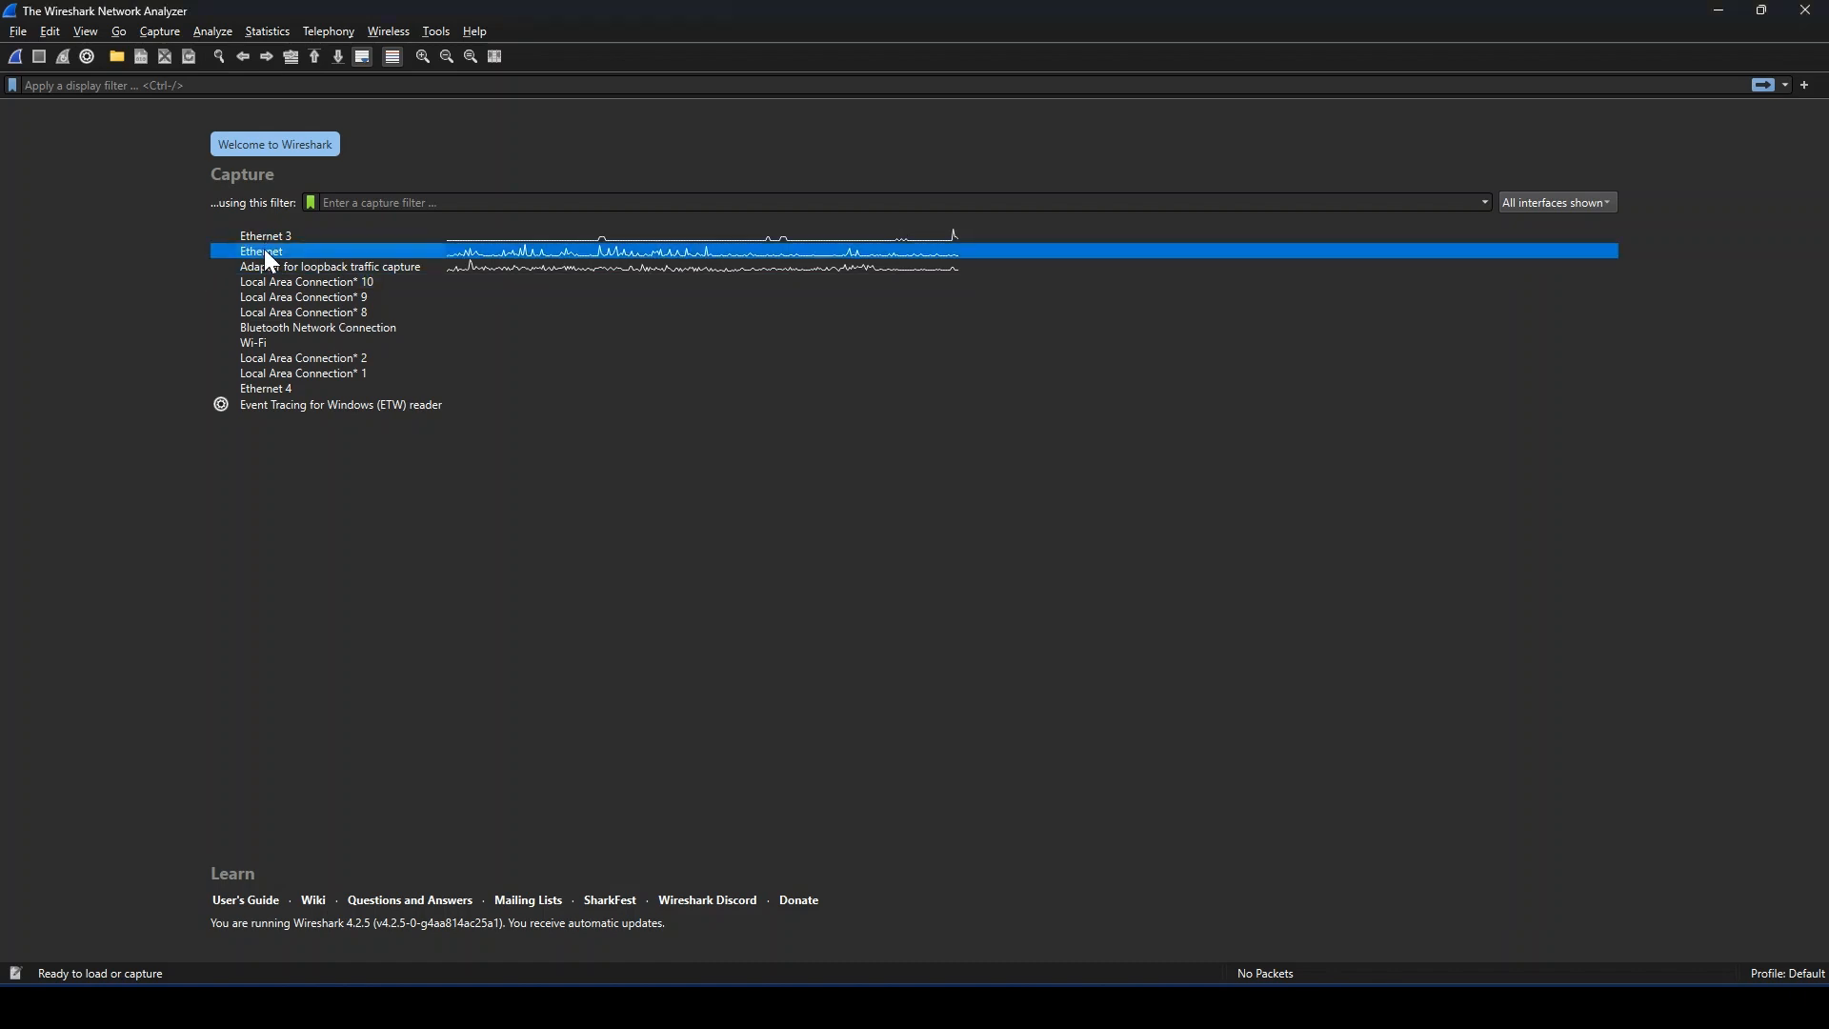
{"action": "left_click", "coordinate": [469, 202]}
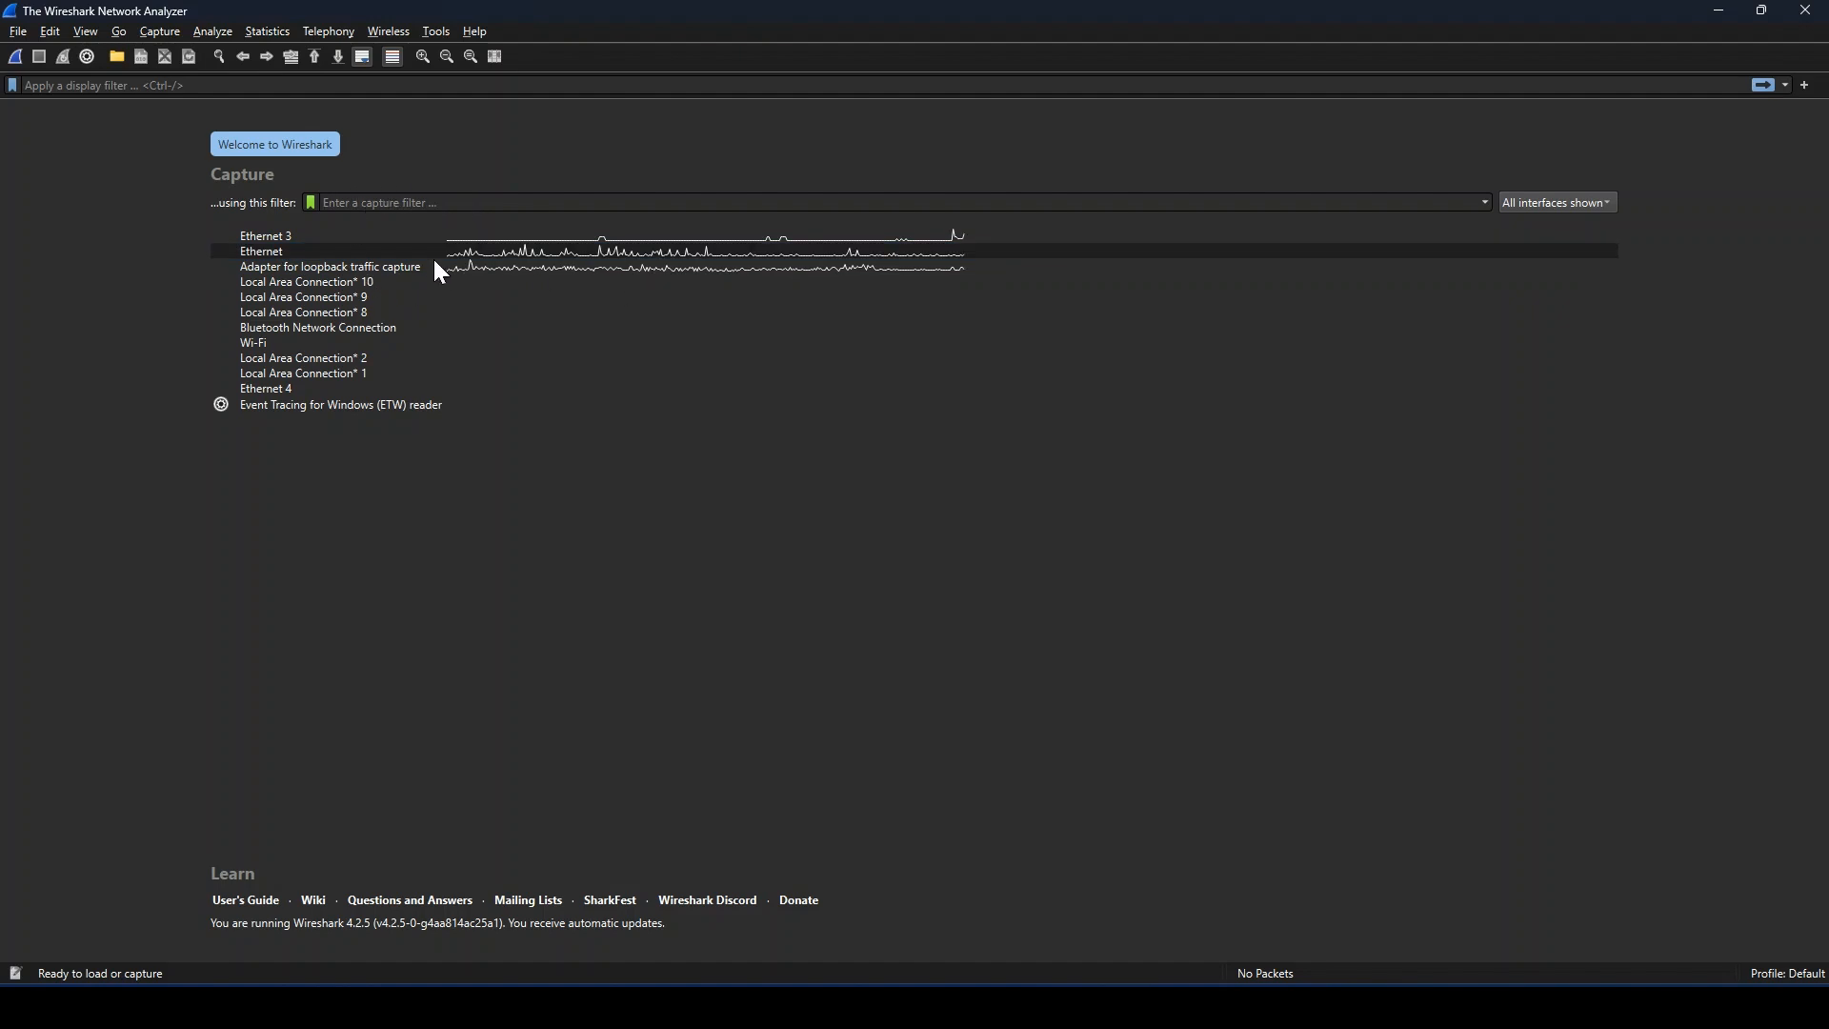
{"action": "mouse_move", "coordinate": [410, 253]}
{"action": "type", "text": "port 53"}
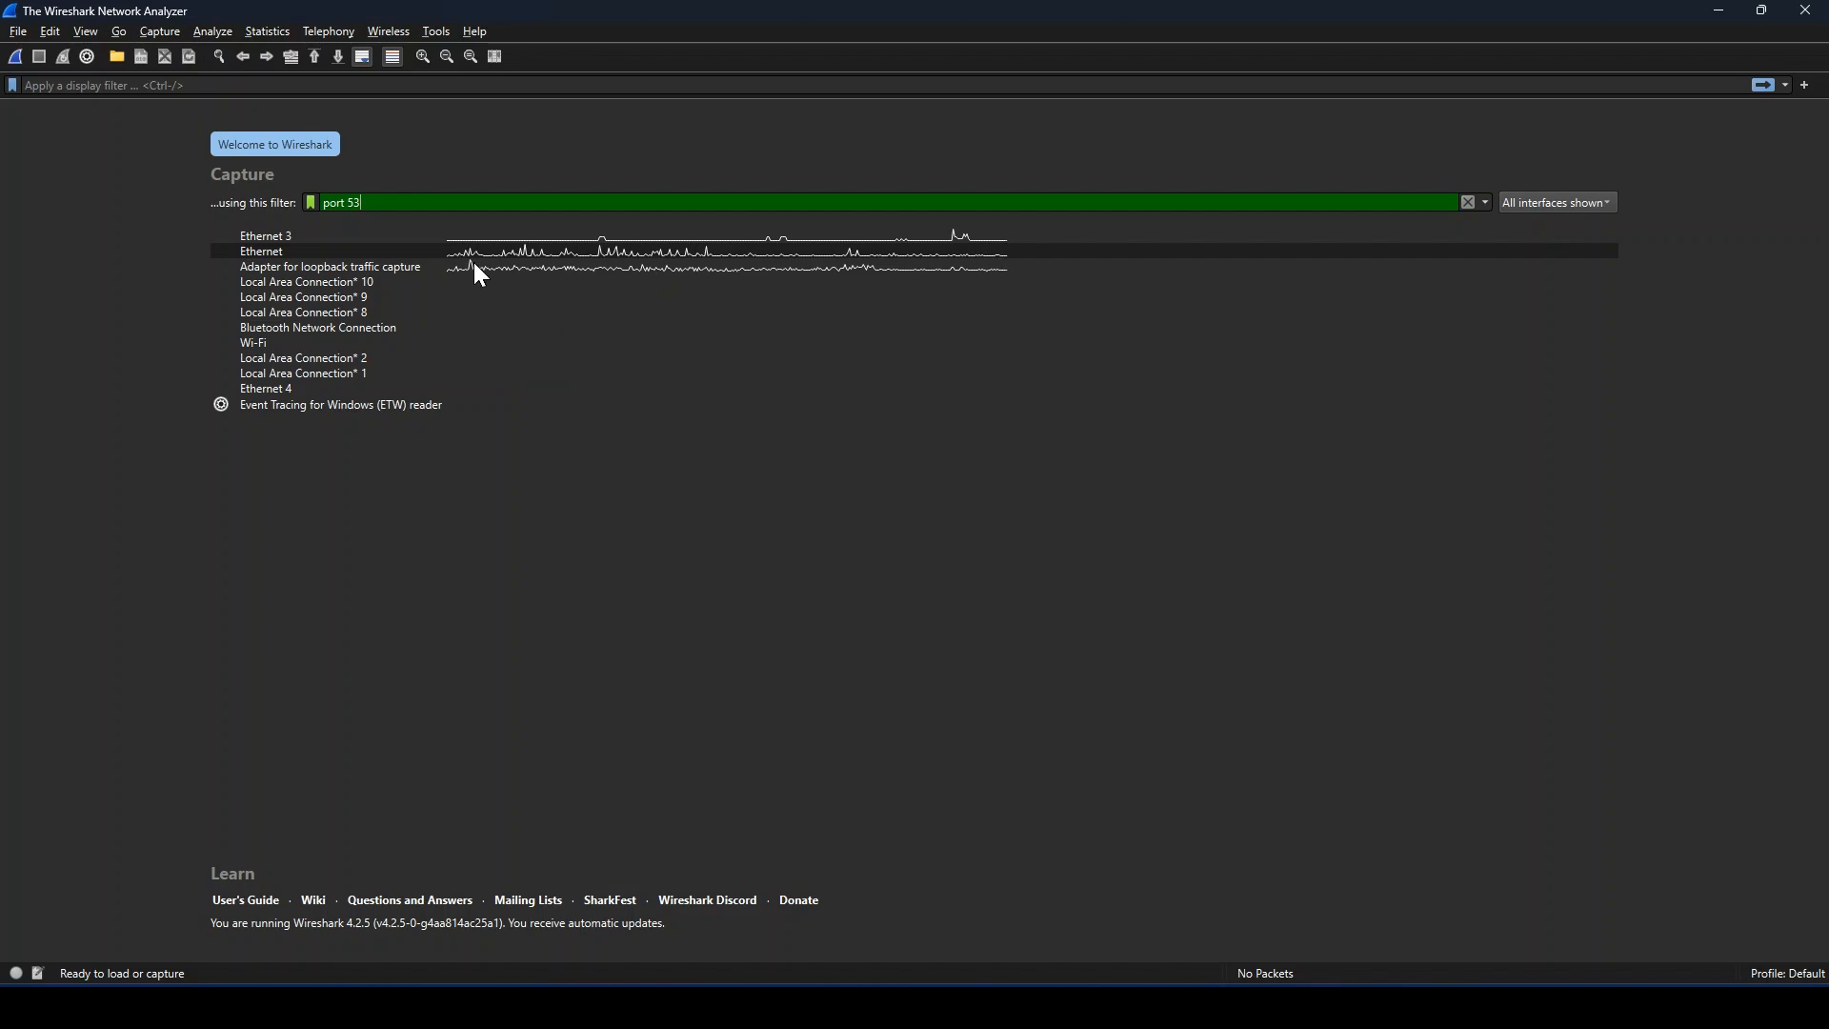
{"action": "double_click", "coordinate": [444, 251]}
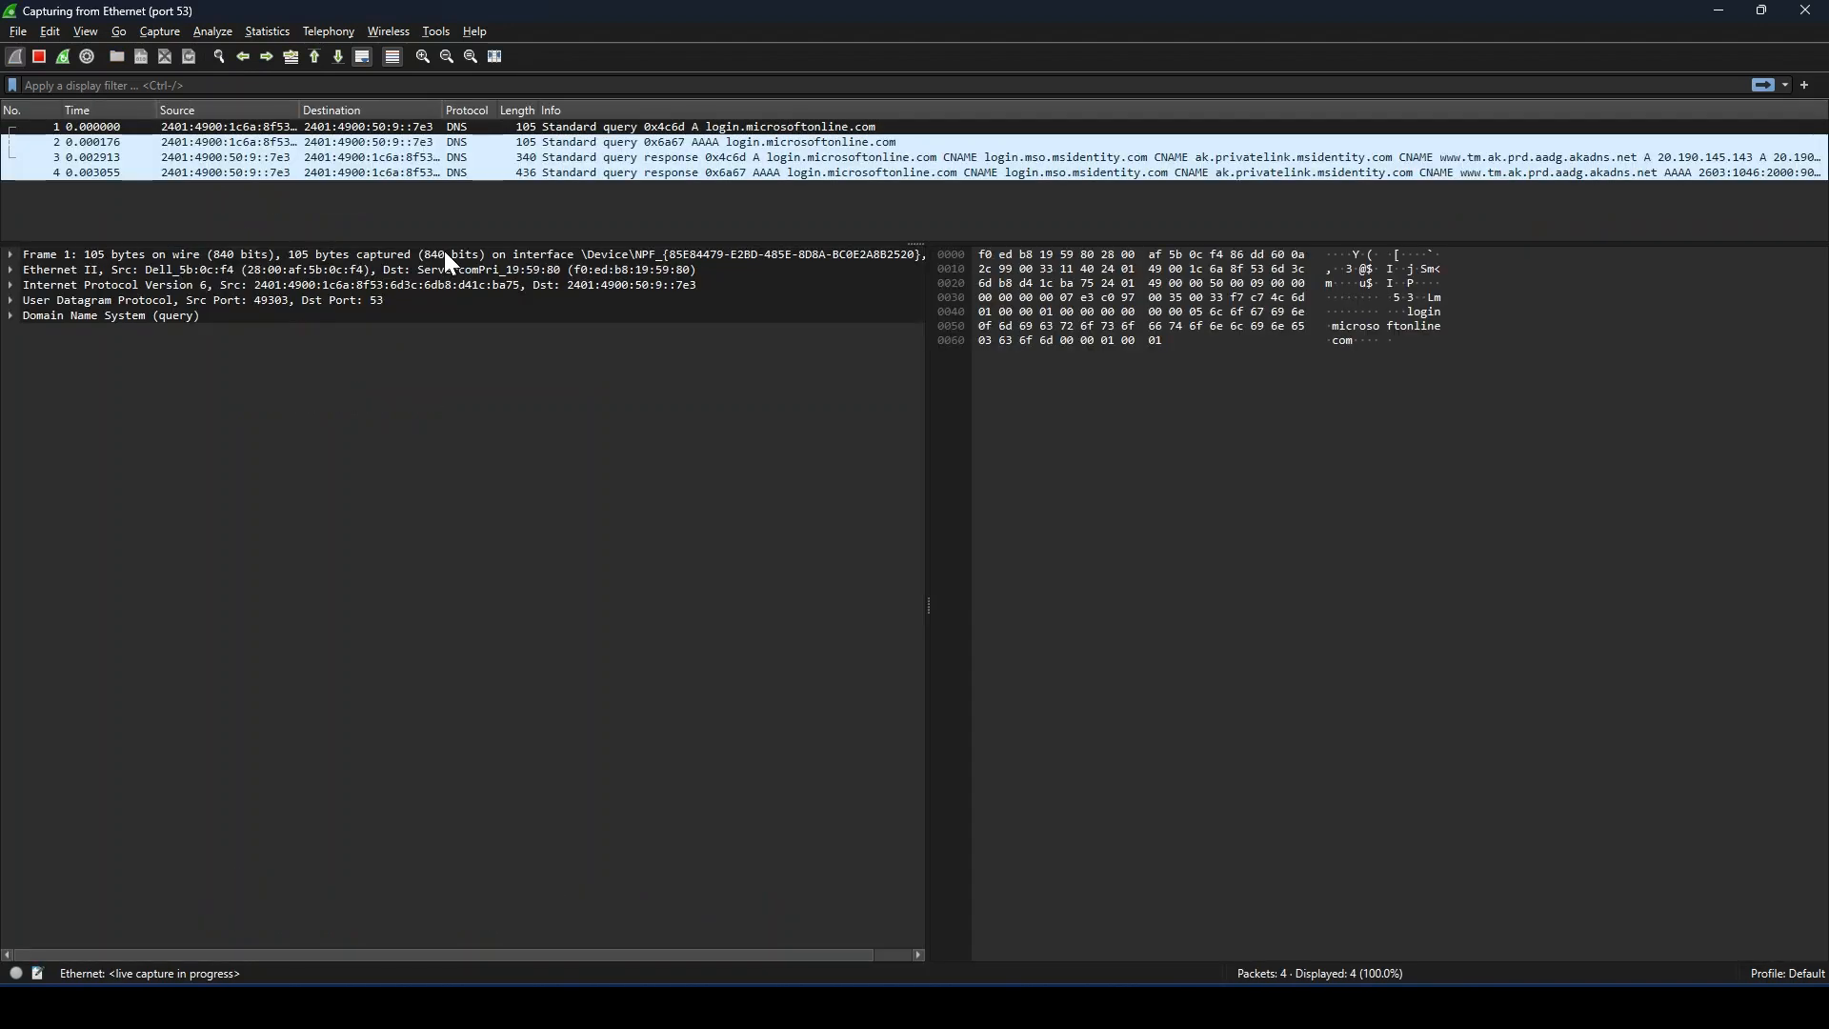
Step: Enlarge the packet list for a fuller view of the DNS traffic and stop the live capture
{"action": "left_click_drag", "start_coordinate": [902, 250], "coordinate": [897, 462]}
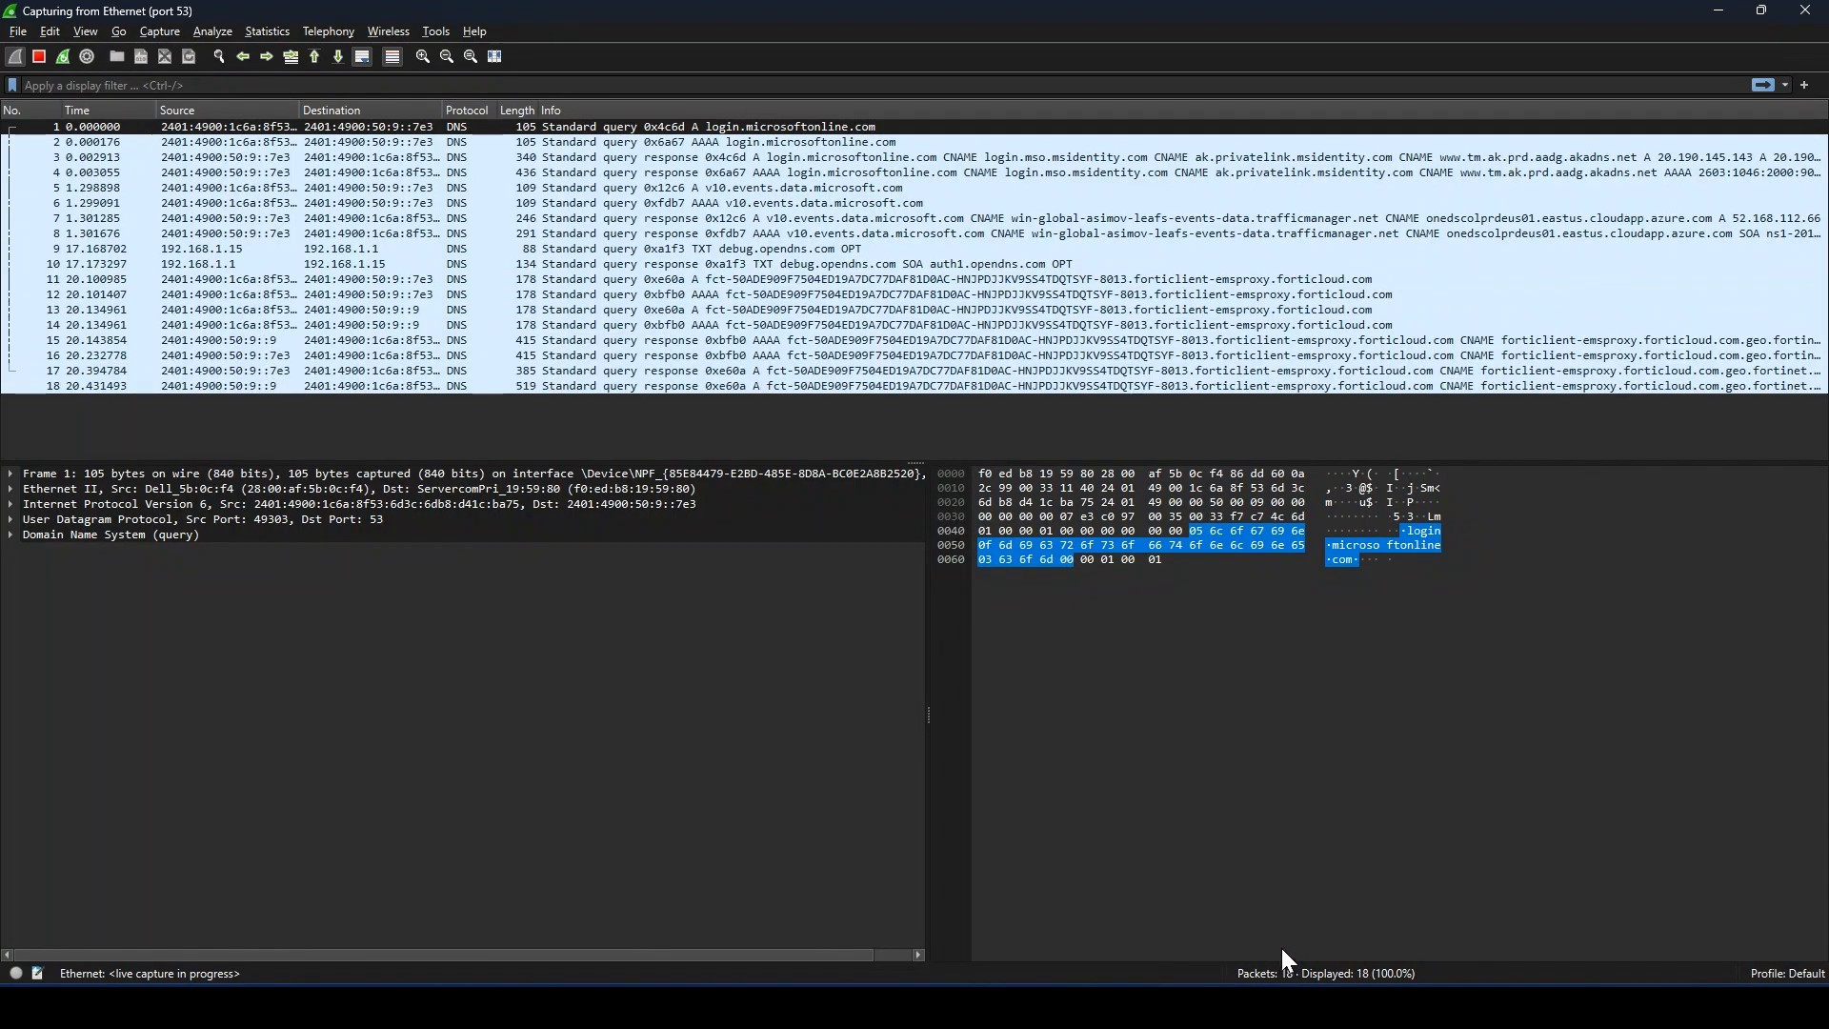
{"action": "left_click", "coordinate": [38, 55]}
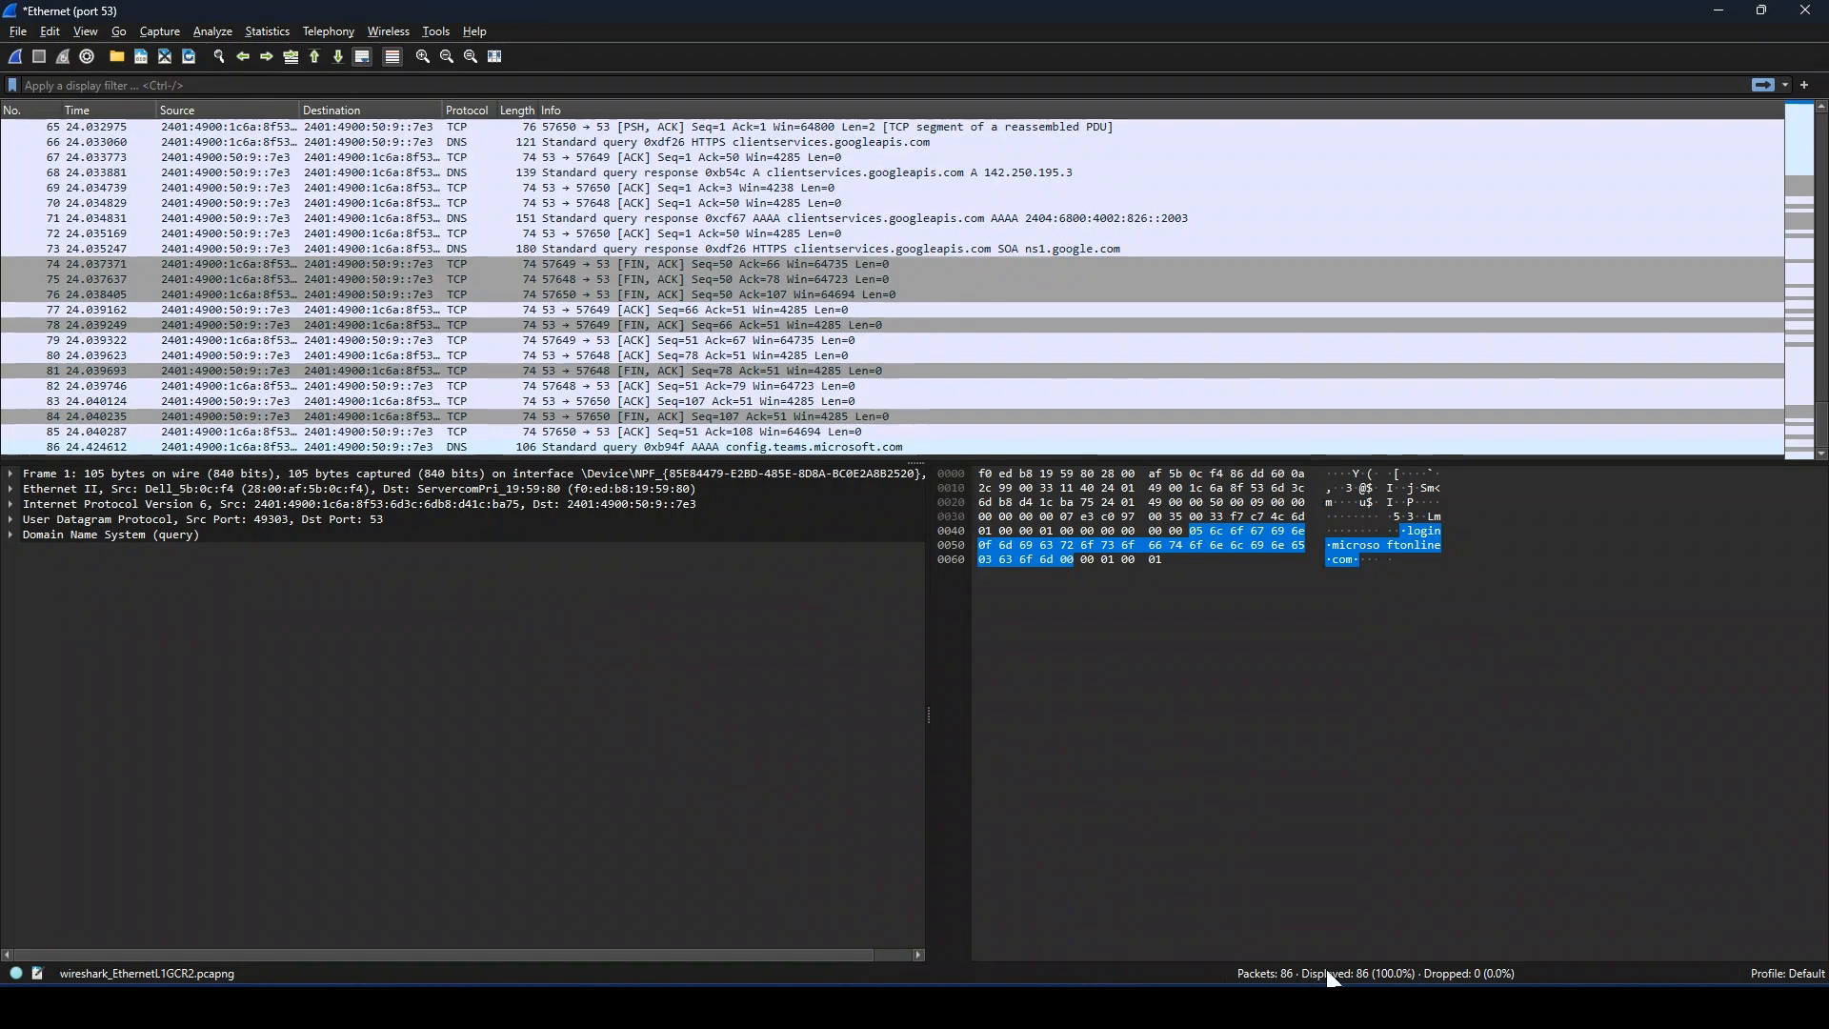
Step: Look through the captured DNS and TCP packets and select the first query for login.microsoftonline.com
{"action": "scroll", "coordinate": [884, 369], "scroll_direction": "up", "scroll_amount": 2}
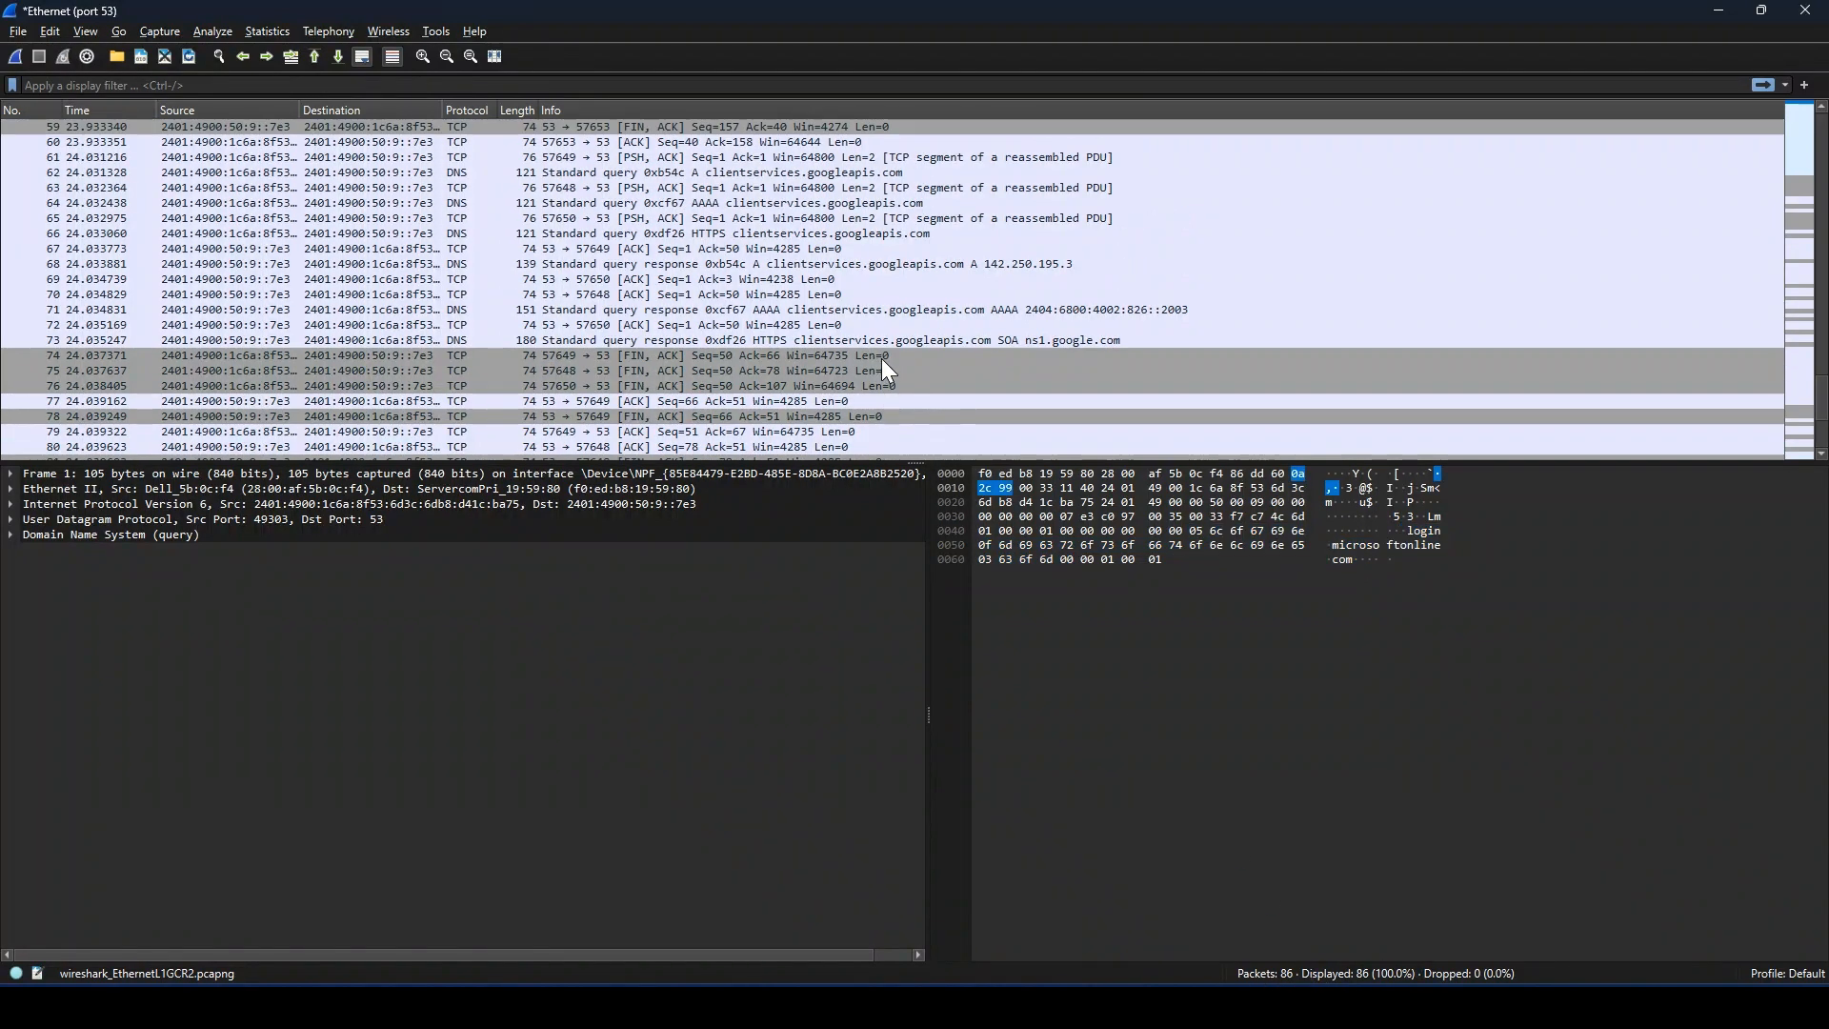
{"action": "scroll", "coordinate": [877, 359], "scroll_direction": "up", "scroll_amount": 5}
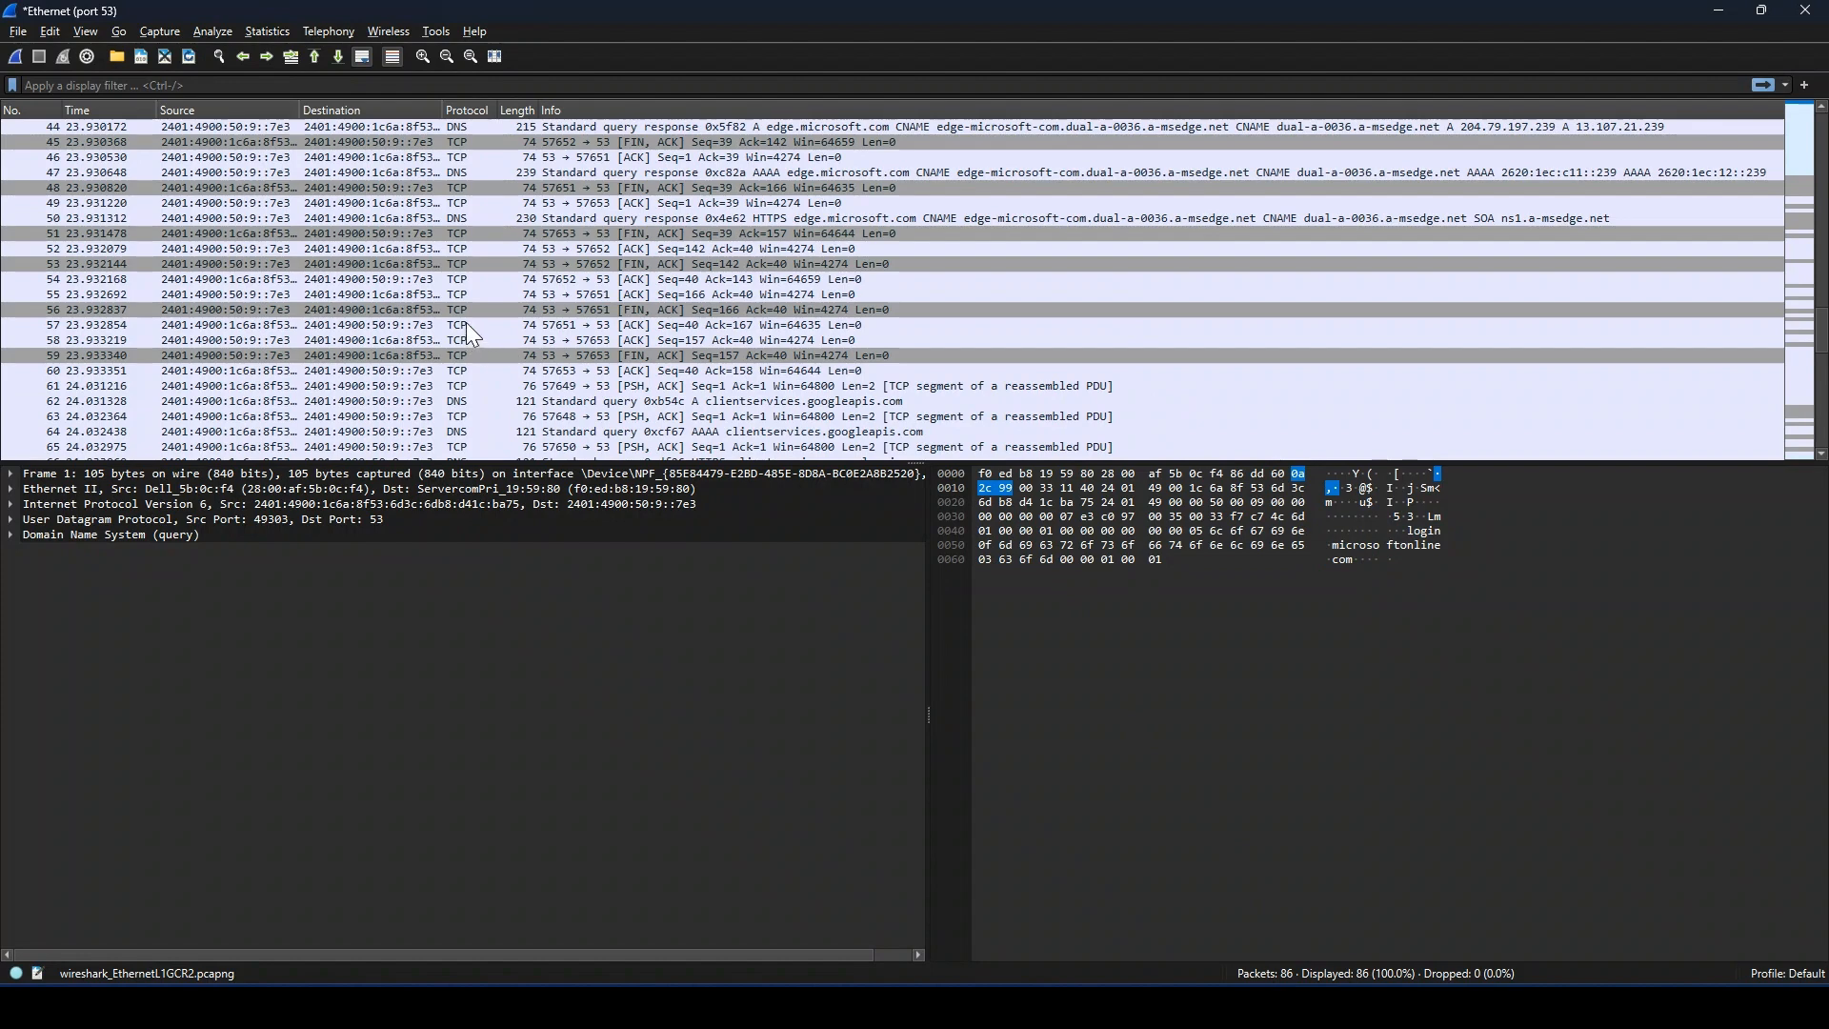
{"action": "scroll", "coordinate": [471, 322], "scroll_direction": "up", "scroll_amount": 14}
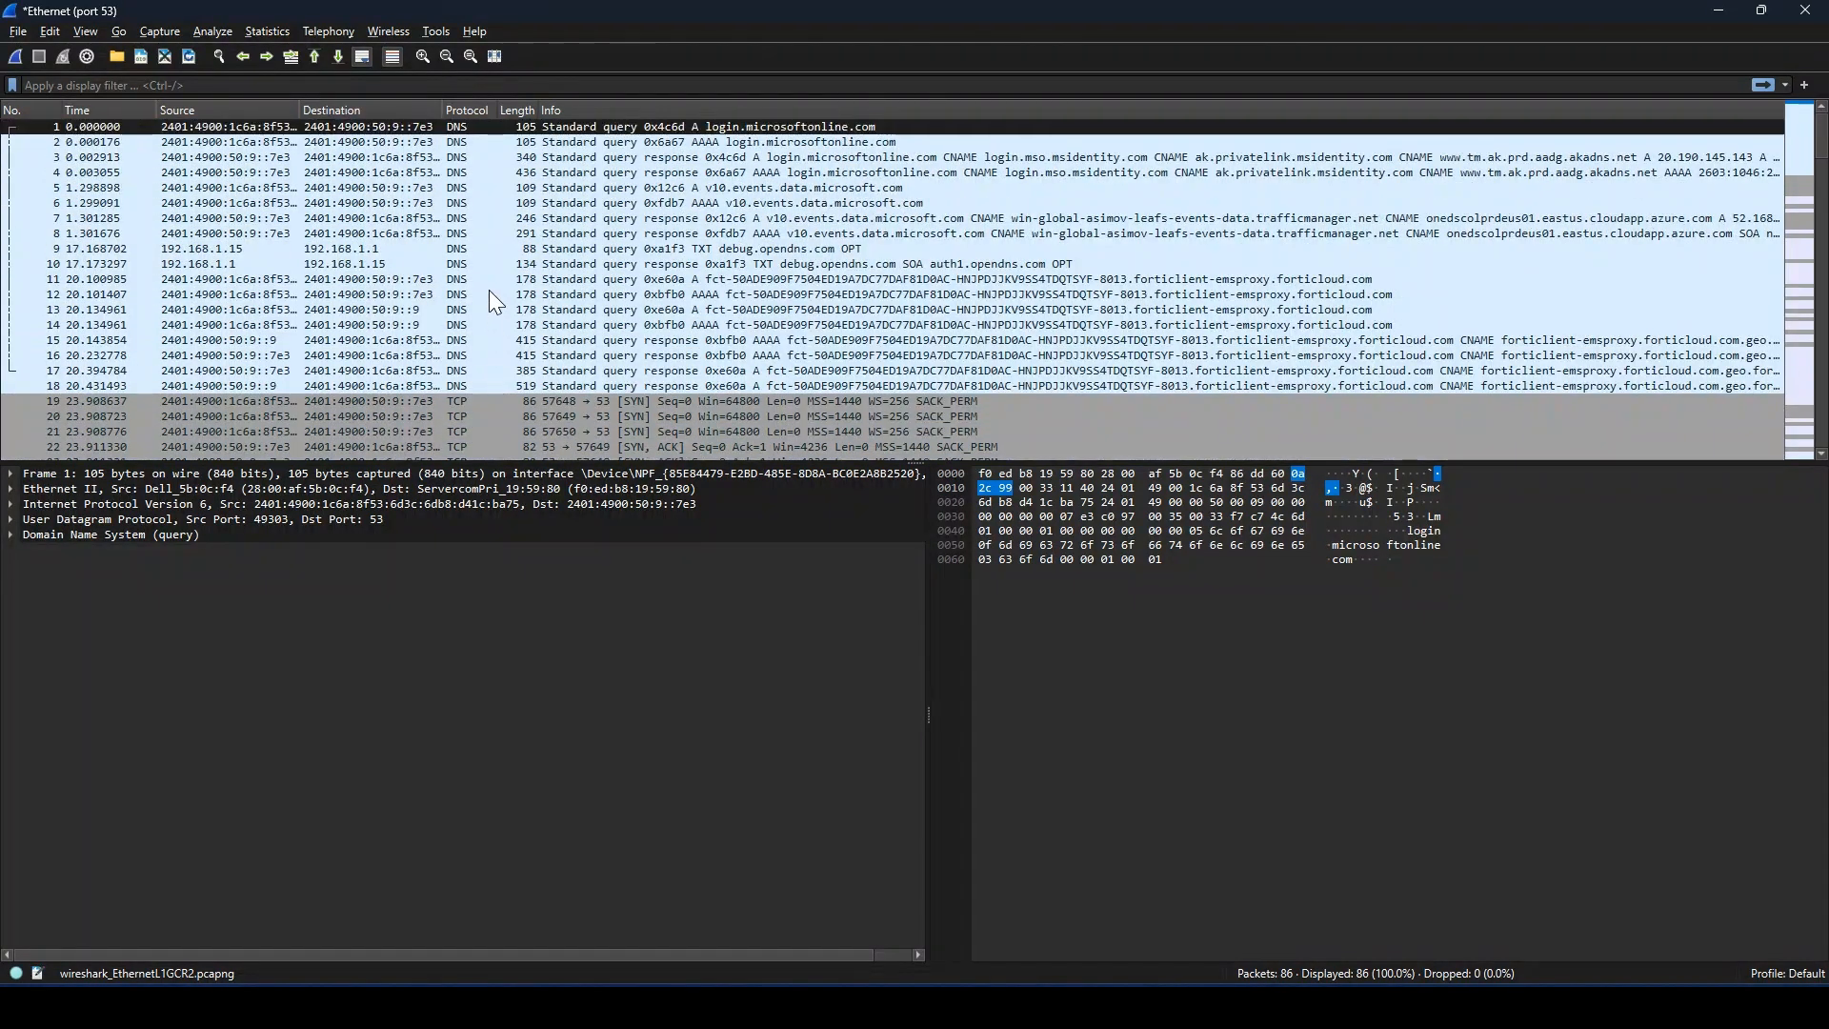
{"action": "scroll", "coordinate": [482, 279], "scroll_direction": "down", "scroll_amount": 4}
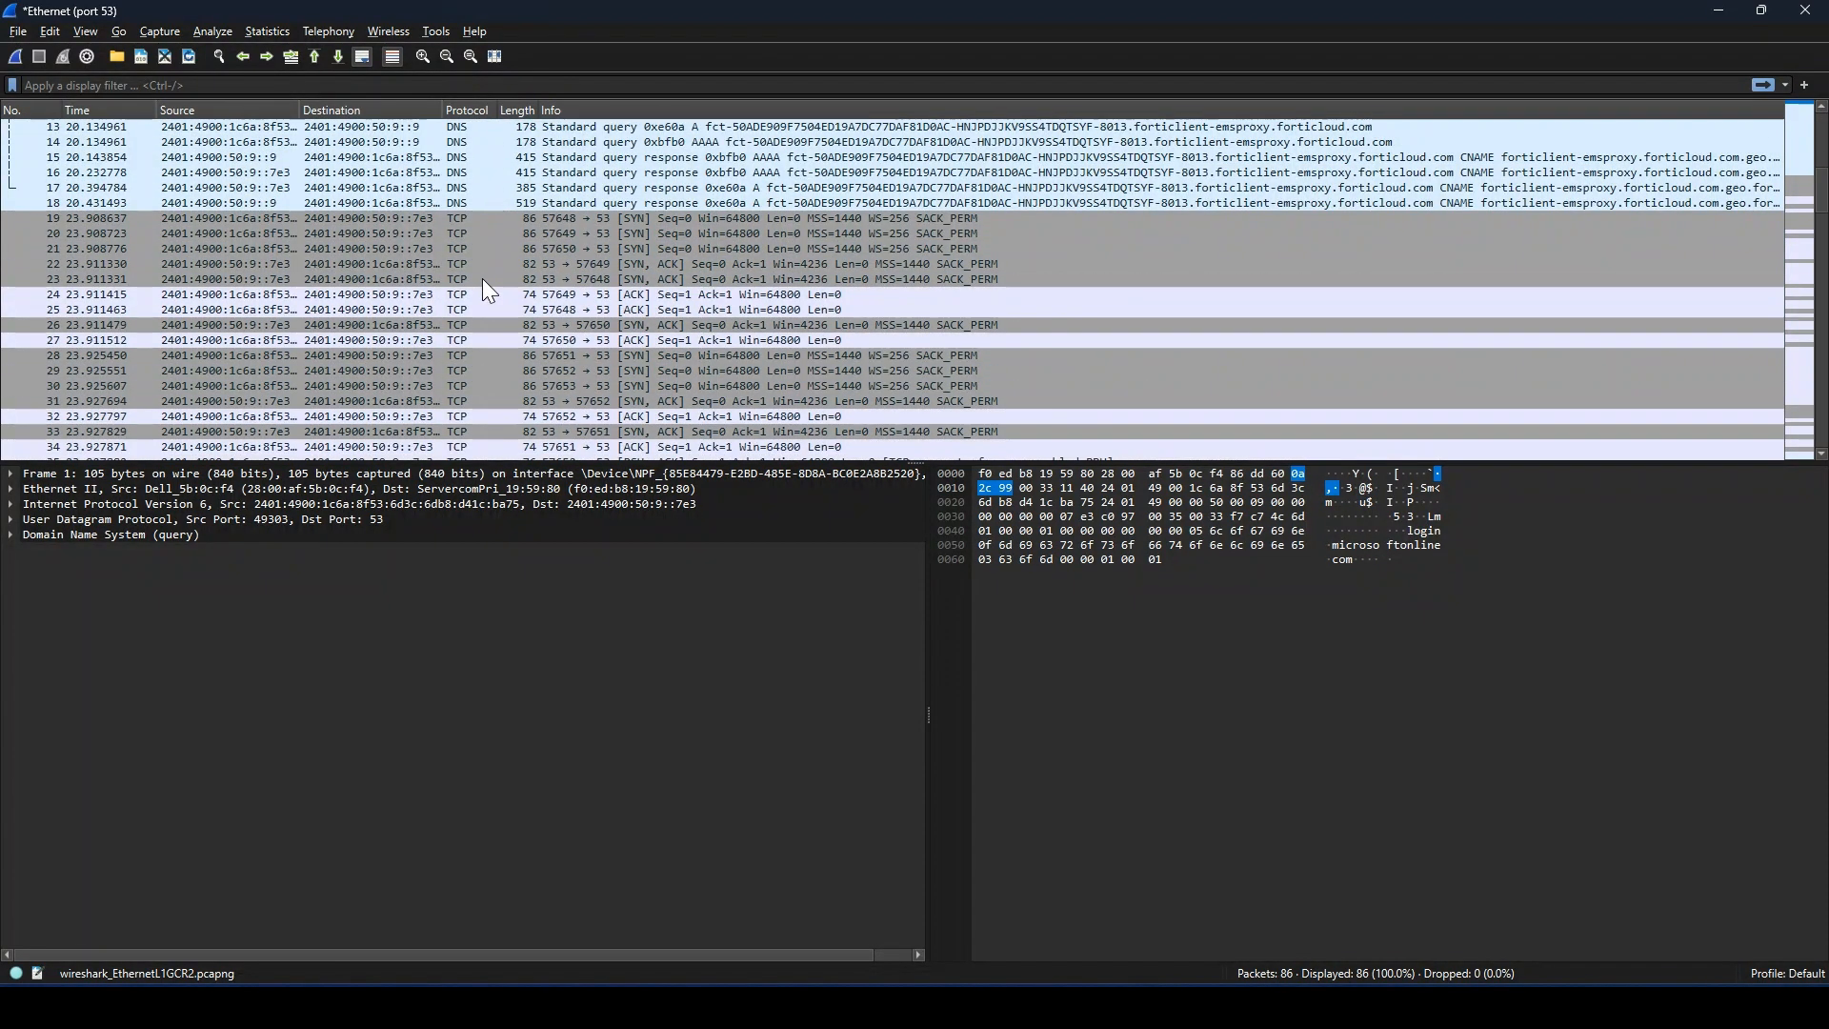
{"action": "scroll", "coordinate": [482, 278], "scroll_direction": "up", "scroll_amount": 4}
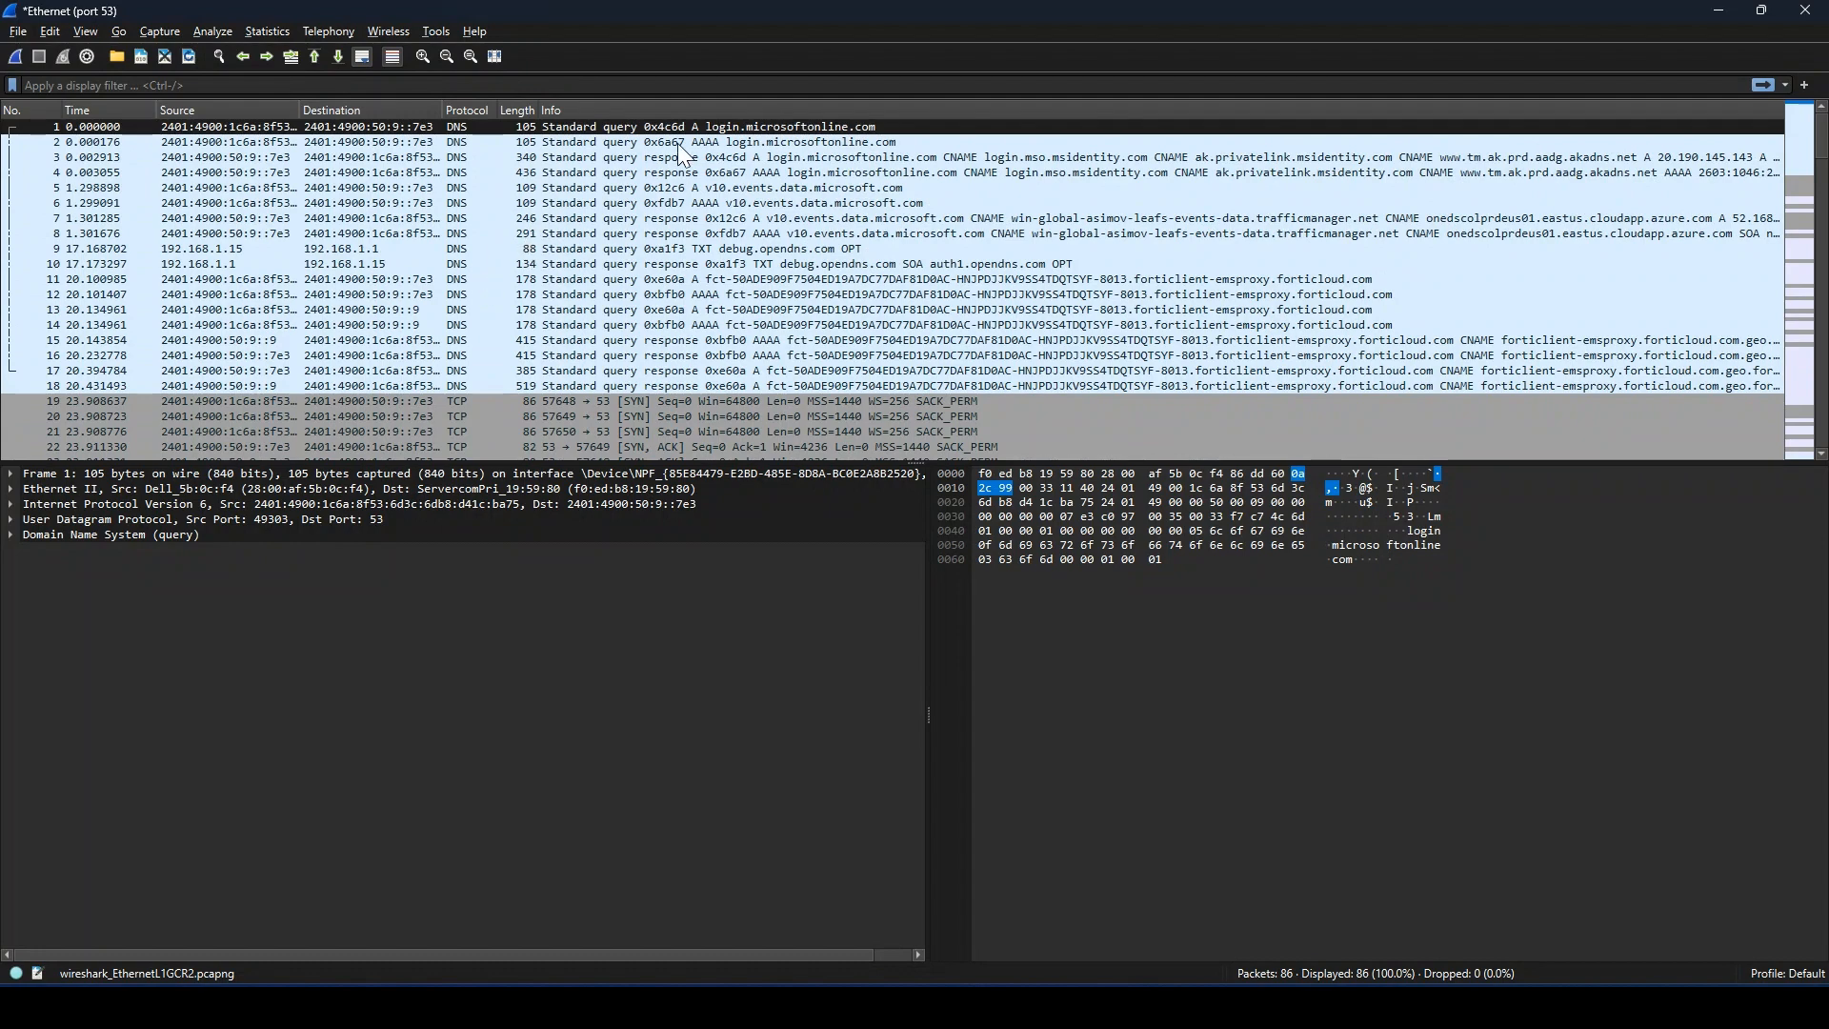
{"action": "left_click", "coordinate": [679, 143]}
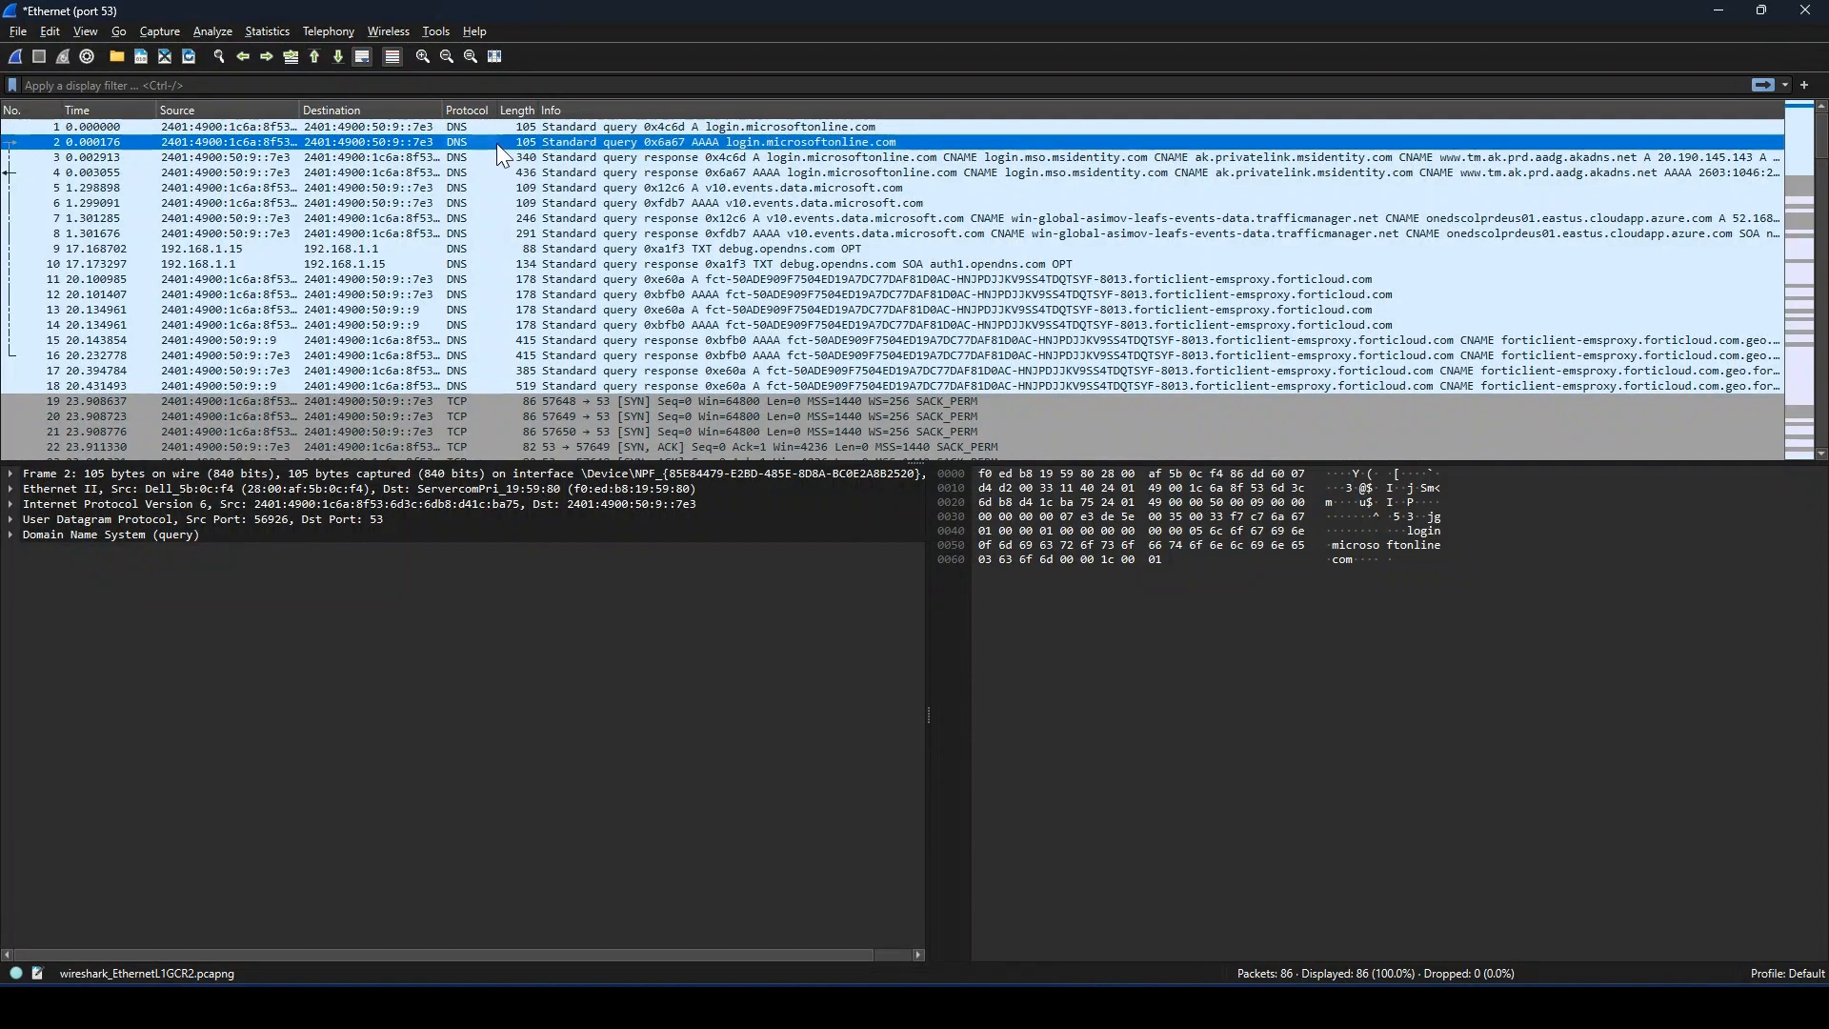
{"action": "left_click", "coordinate": [583, 128]}
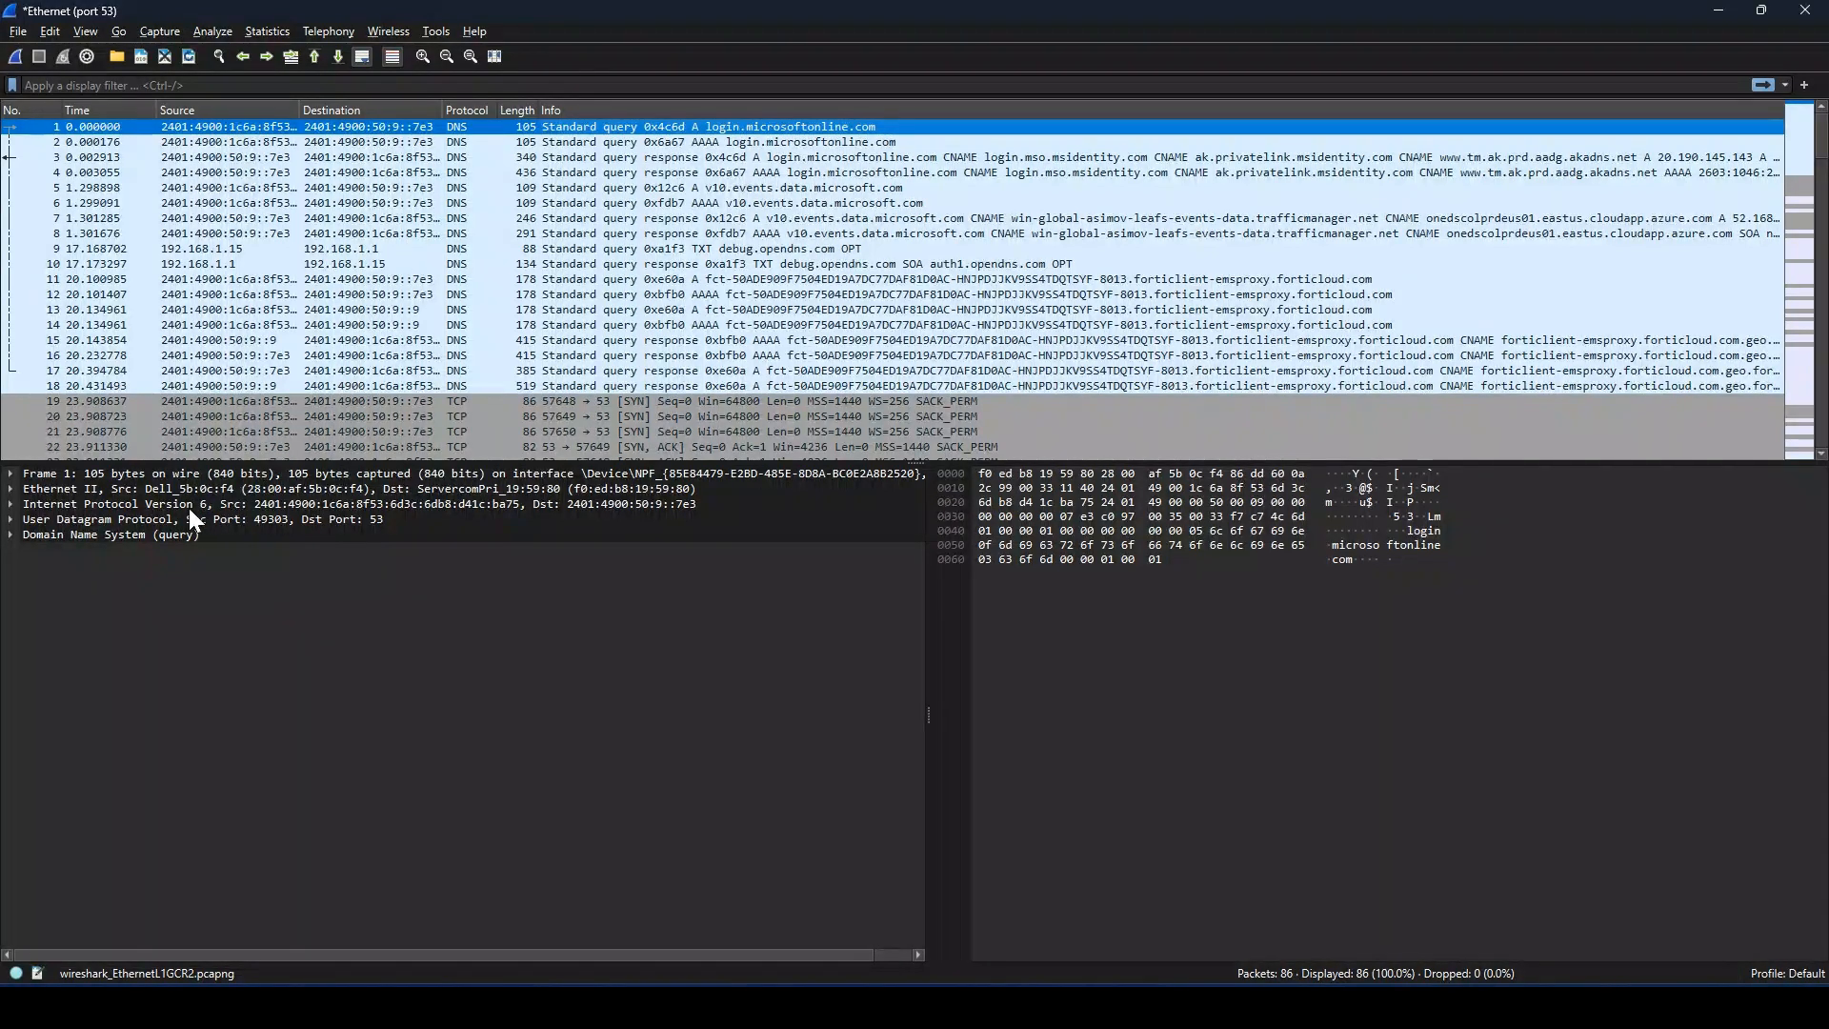
Step: Give the packet details more room and inspect the first packet's Frame and Ethernet II sections, collapsing each one again
{"action": "left_click_drag", "start_coordinate": [929, 463], "coordinate": [242, 404]}
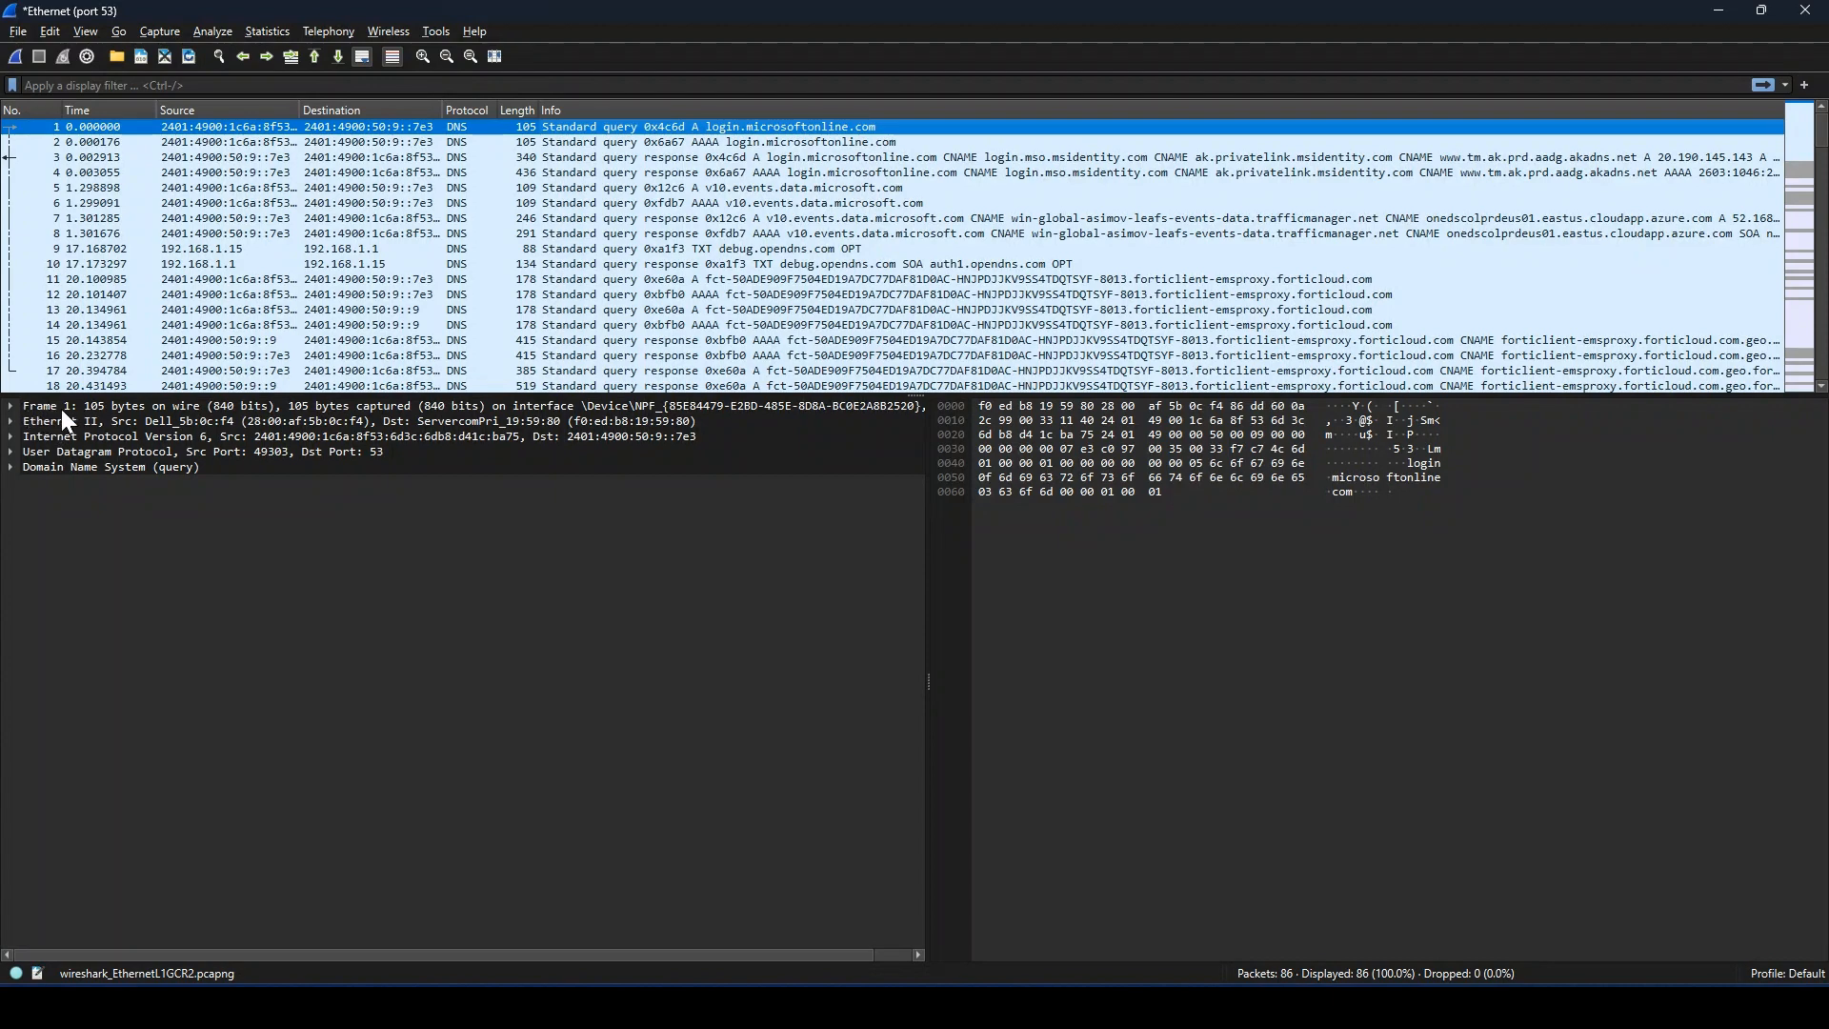
{"action": "left_click", "coordinate": [12, 406]}
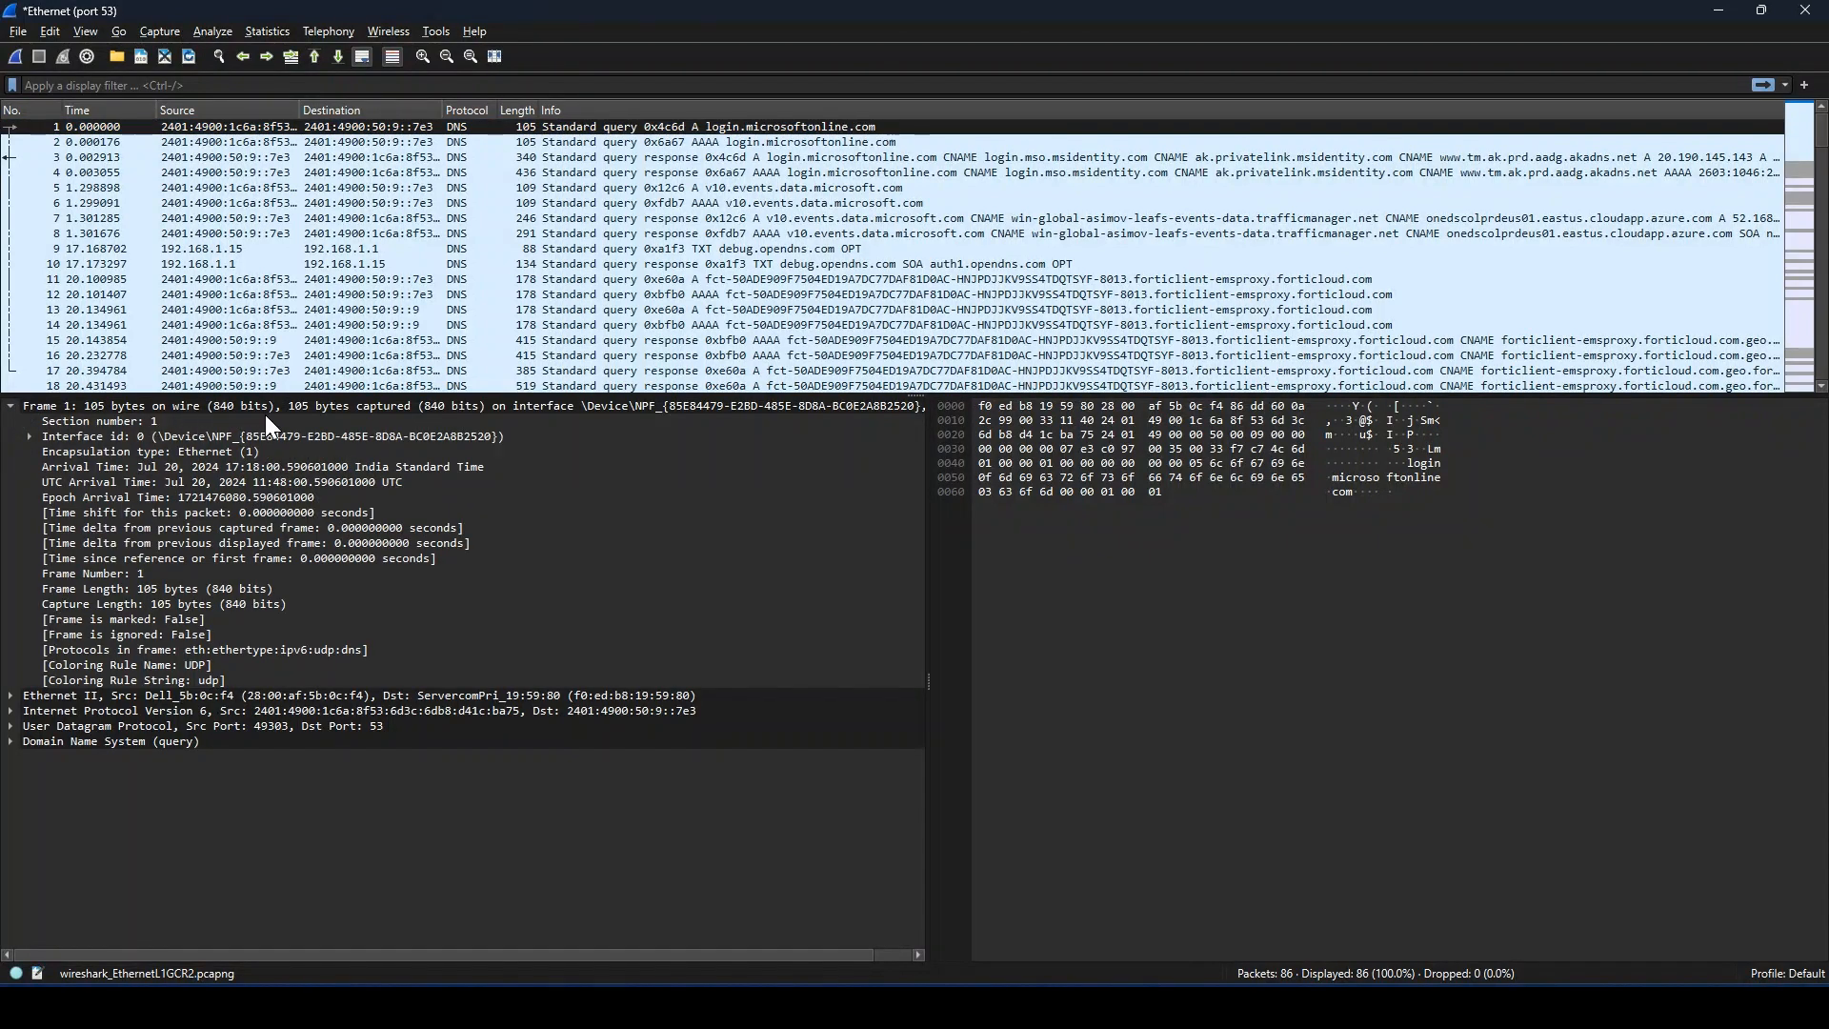
{"action": "left_click", "coordinate": [14, 404]}
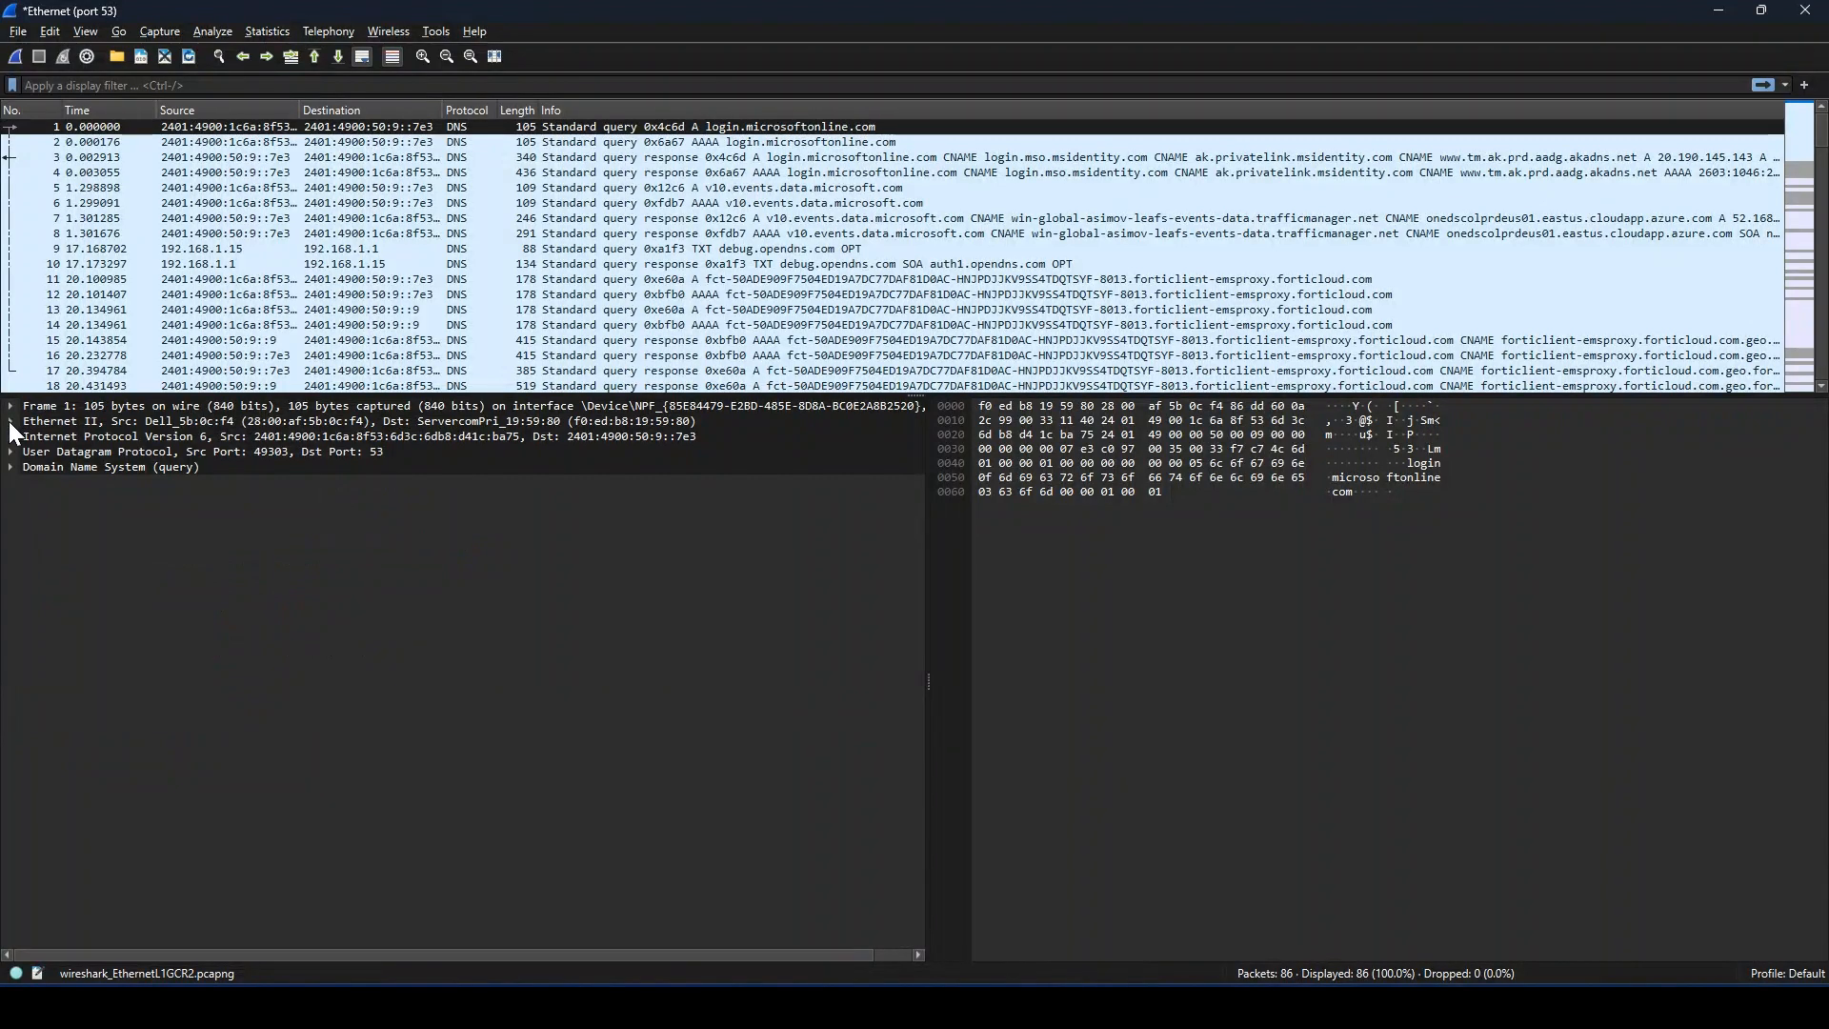
{"action": "left_click", "coordinate": [11, 420]}
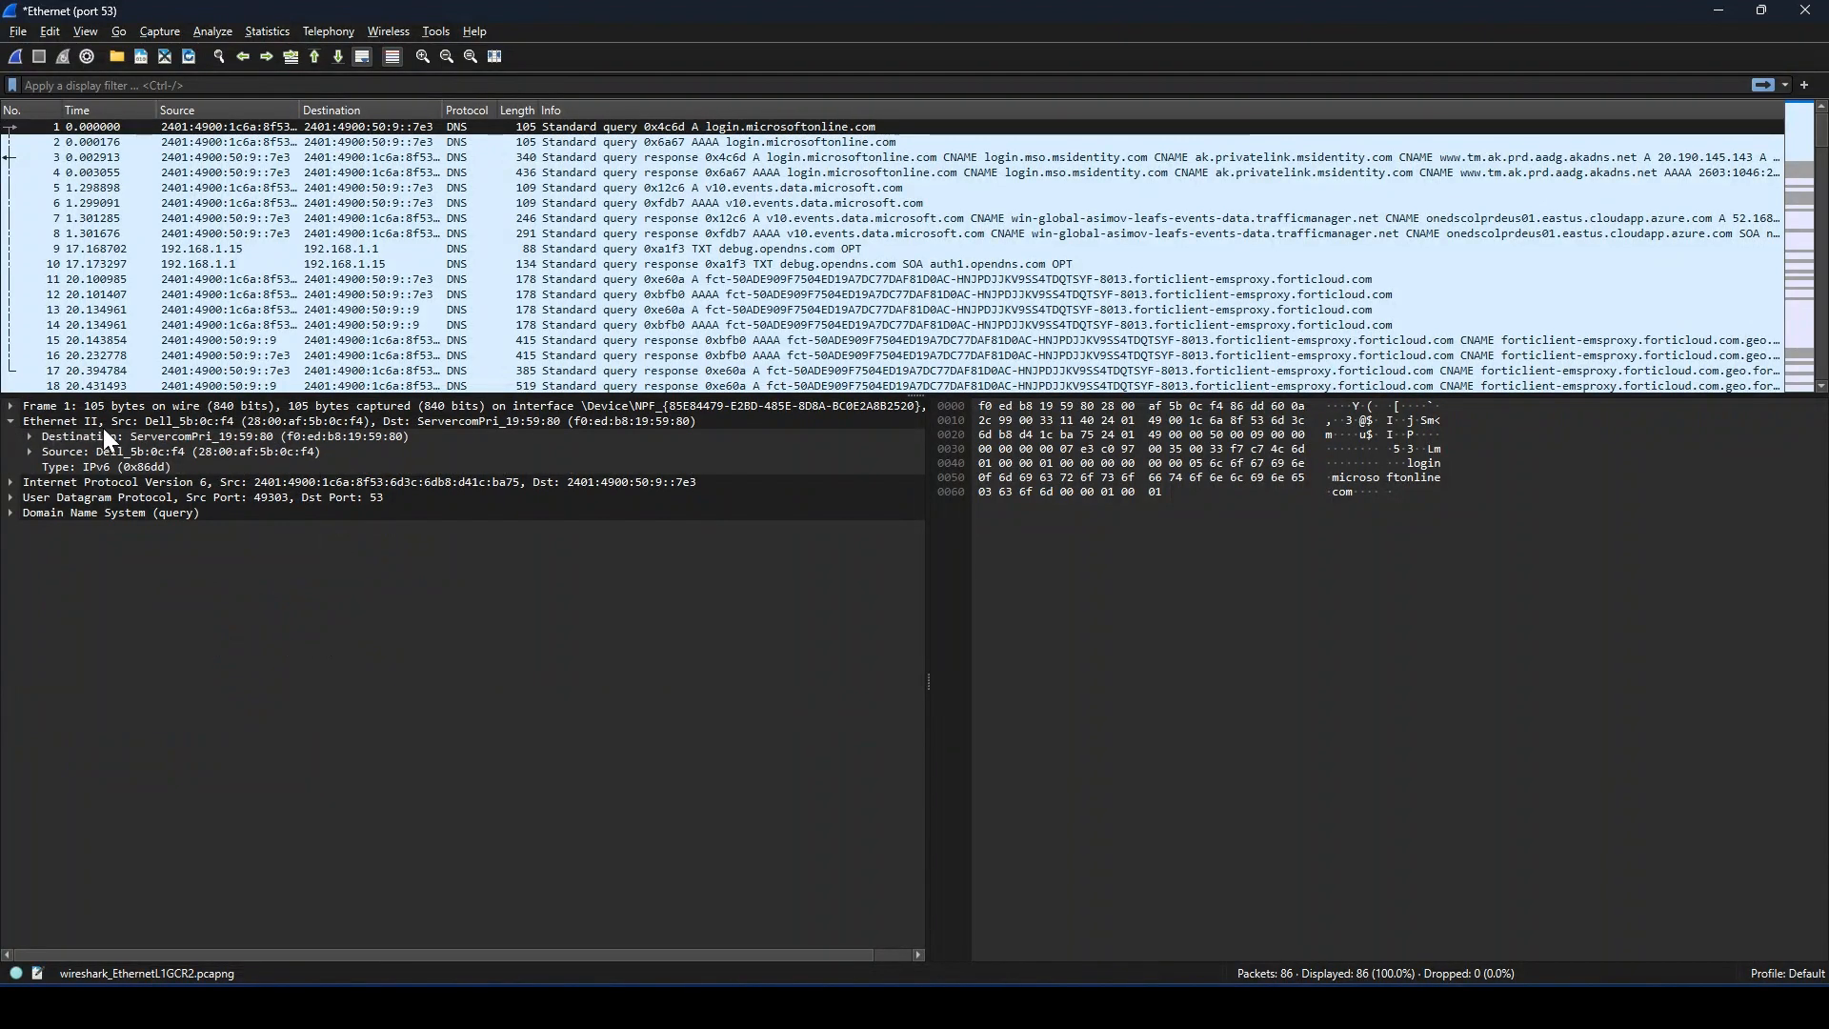
{"action": "left_click", "coordinate": [11, 421]}
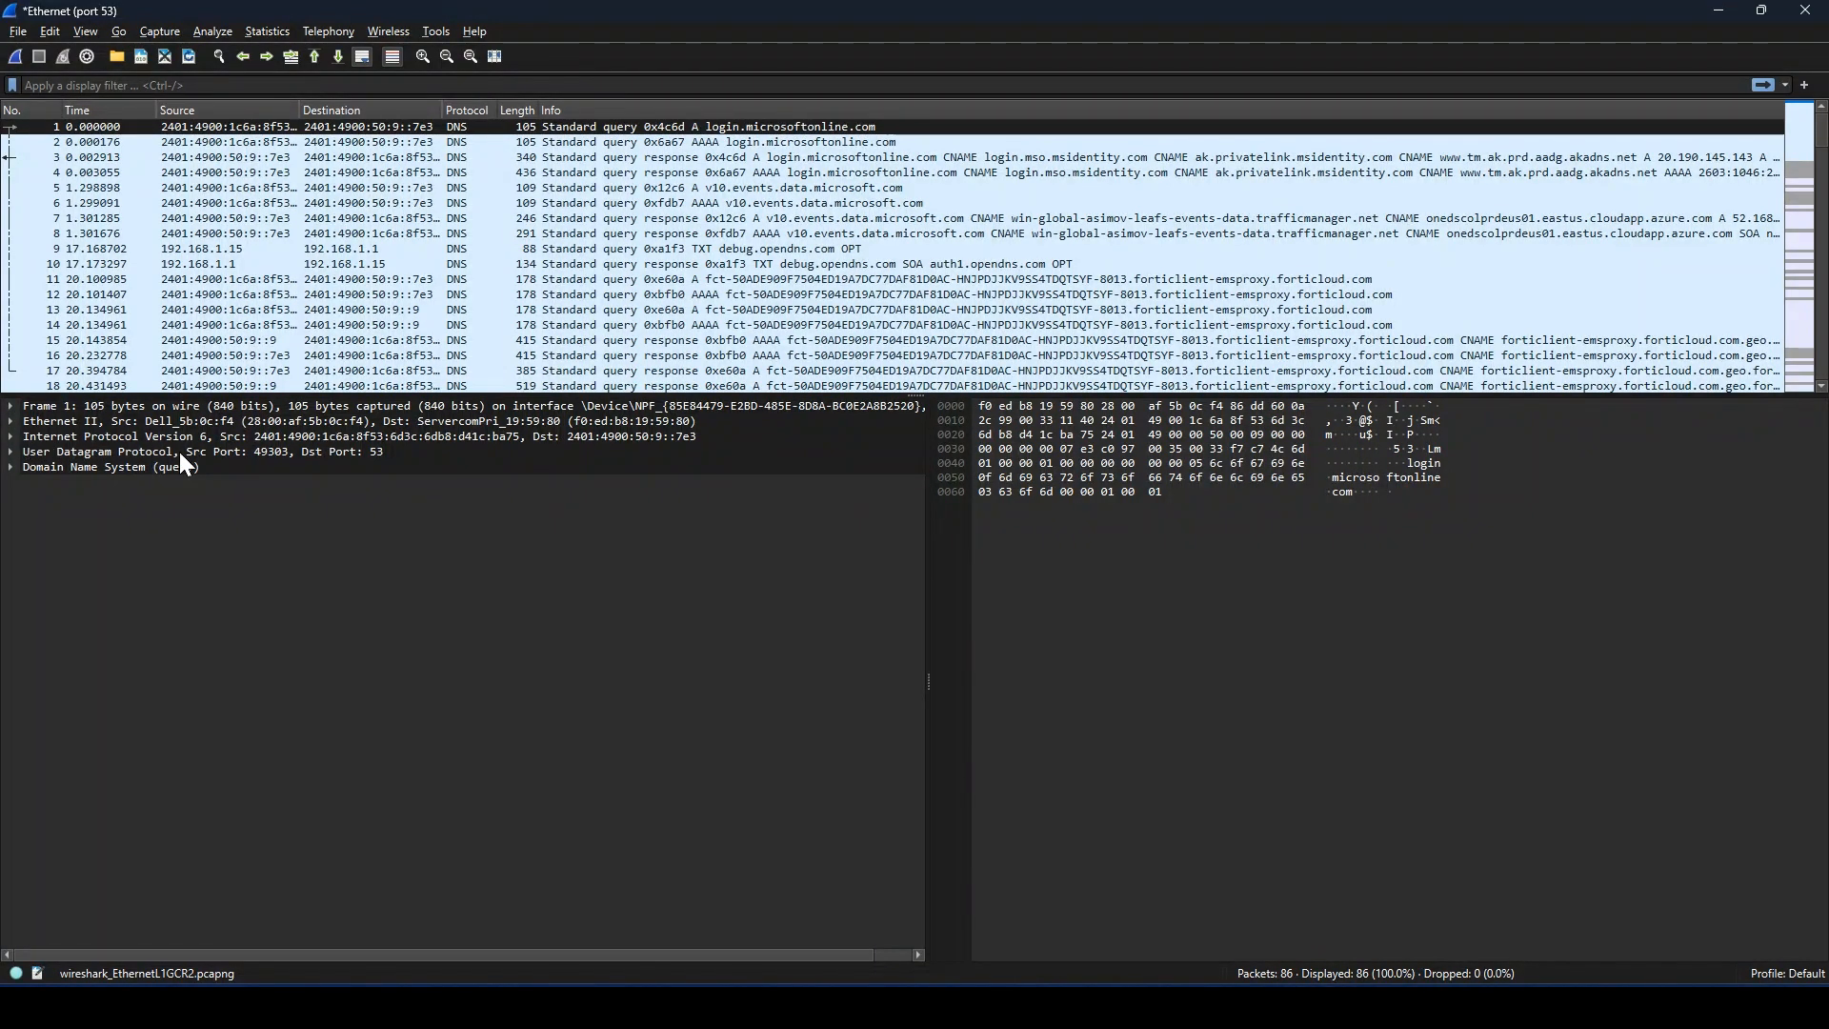
Step: Inspect the first packet's Internet Protocol Version 6 and User Datagram Protocol sections, collapsing each one again
{"action": "left_click", "coordinate": [12, 437]}
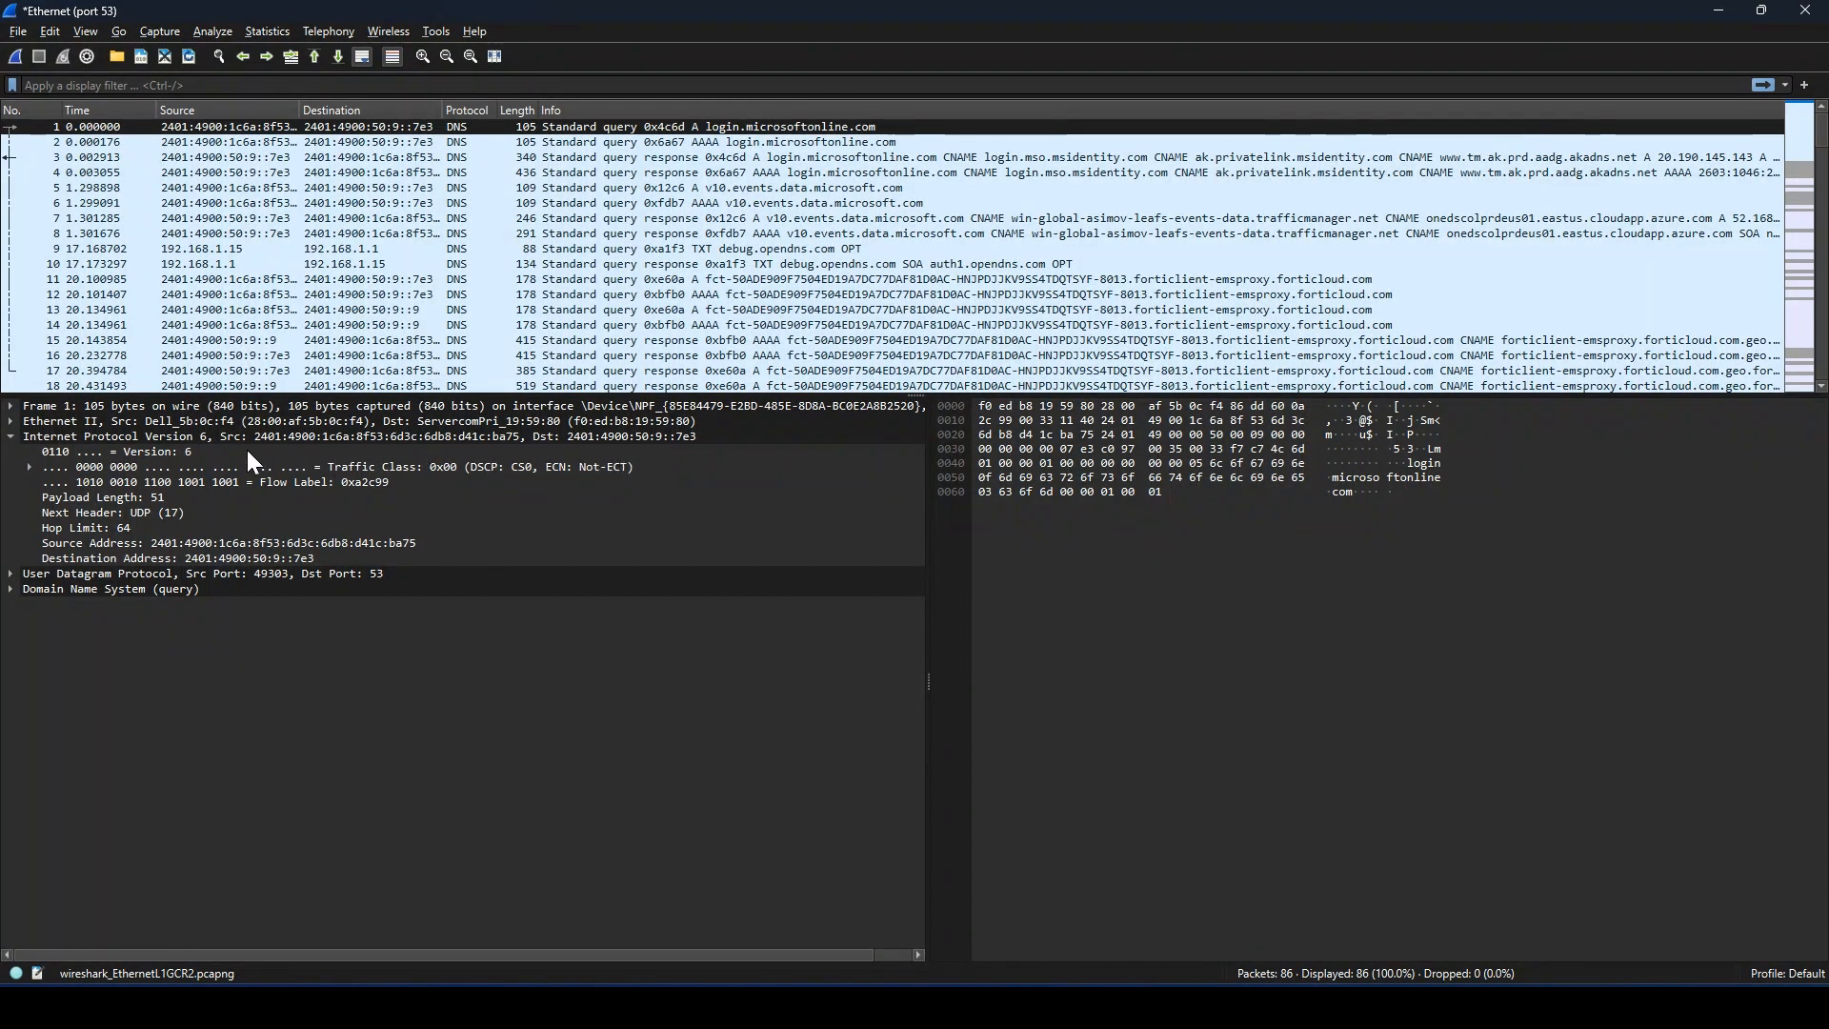
{"action": "left_click", "coordinate": [10, 436]}
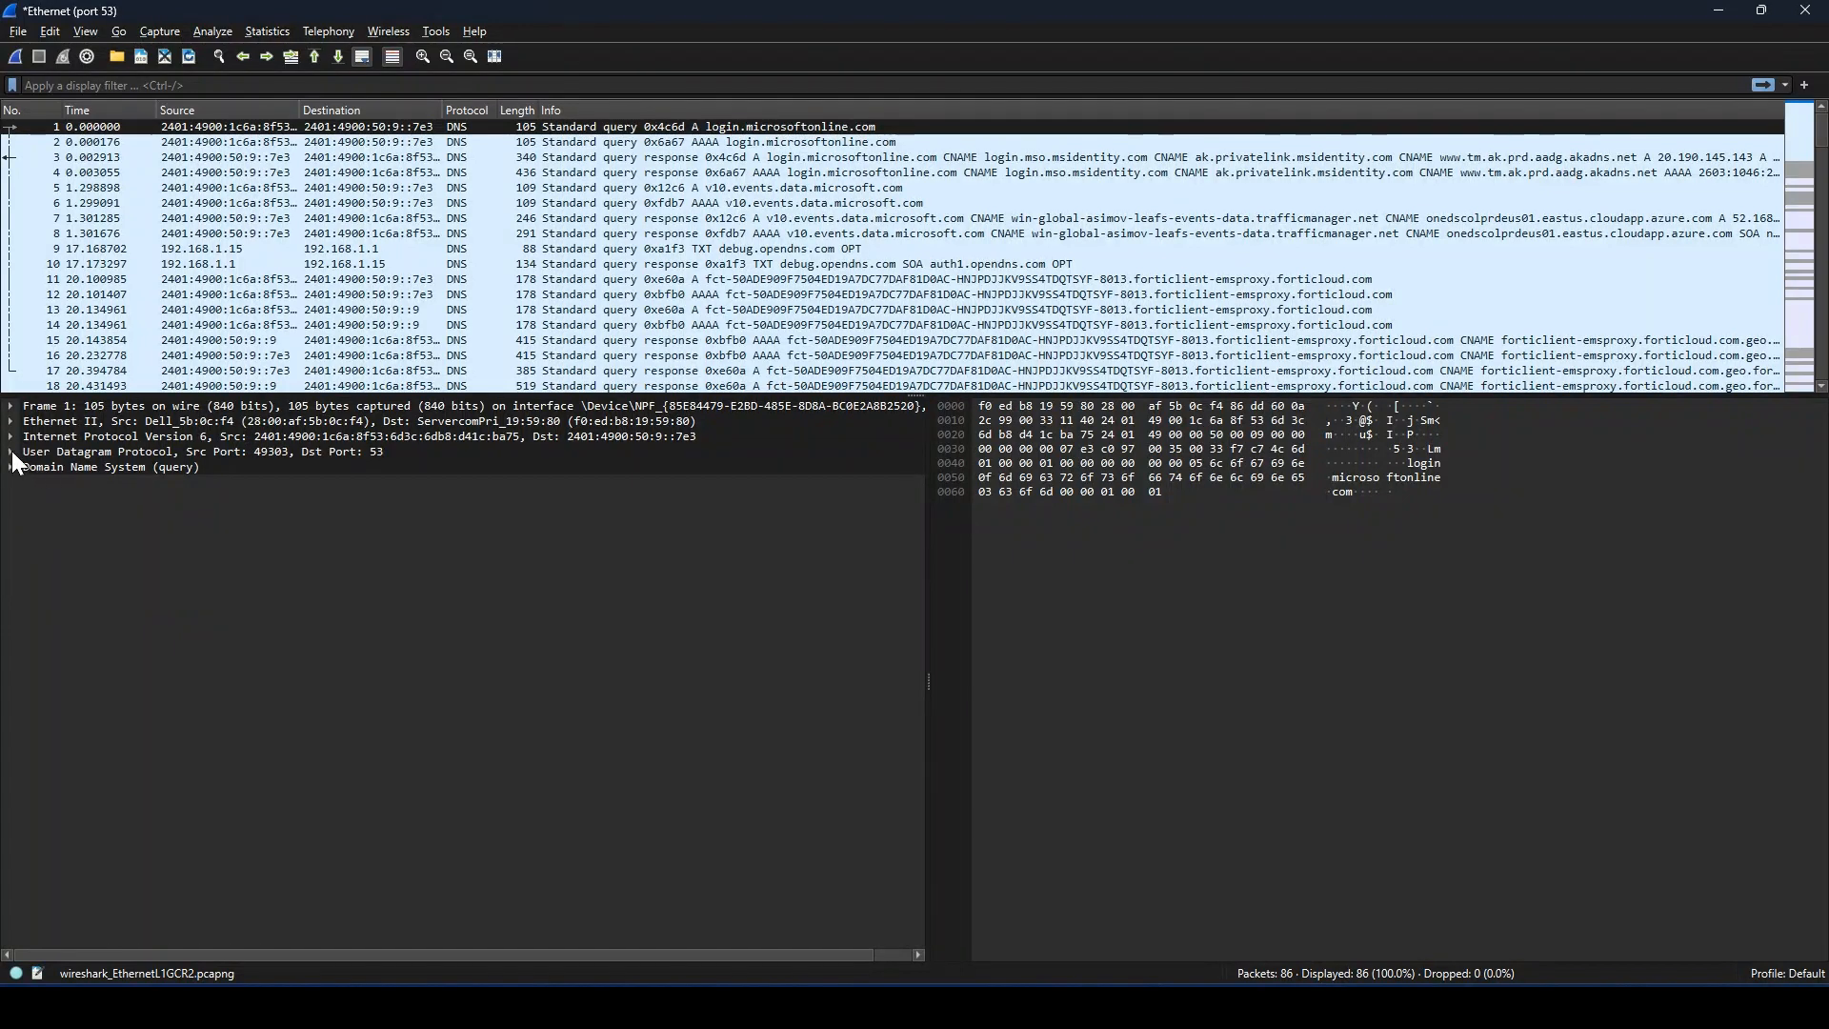
{"action": "left_click", "coordinate": [10, 452]}
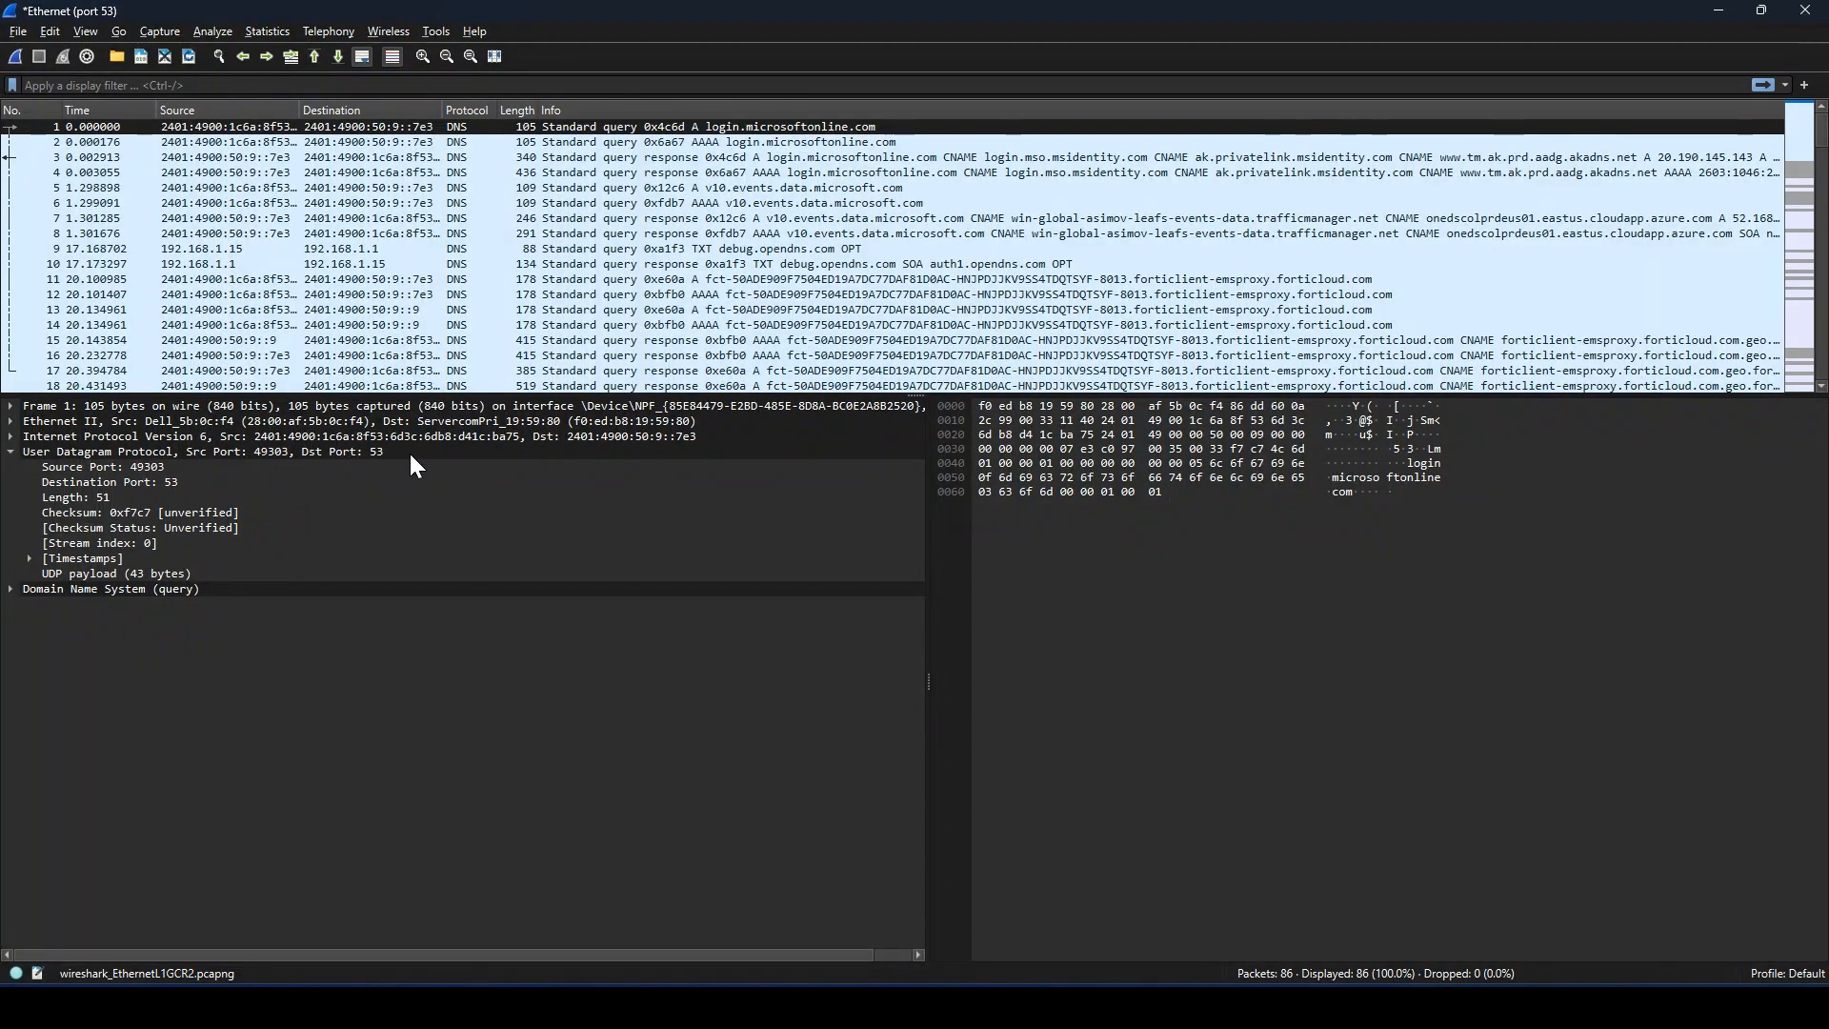
{"action": "left_click", "coordinate": [10, 452]}
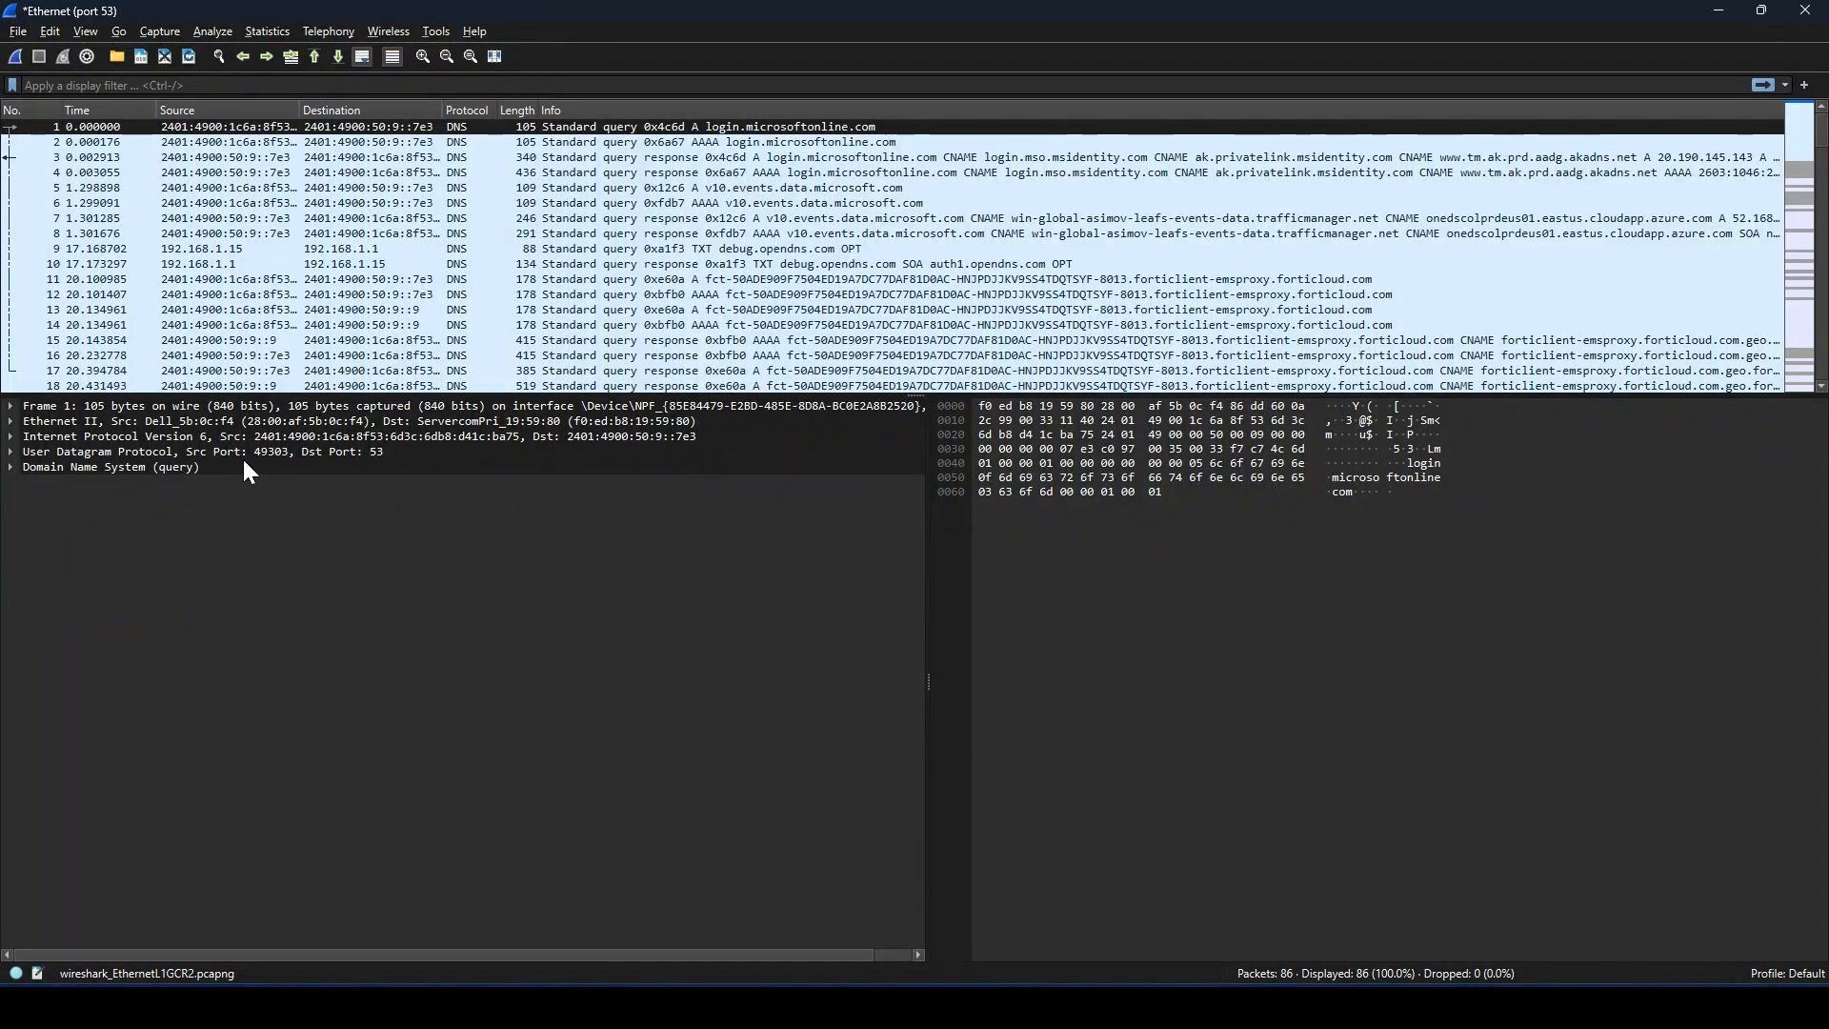
Step: Expand the query's Domain Name System section and apply its transaction ID 0x4c6d as the display filter
{"action": "left_click", "coordinate": [12, 466]}
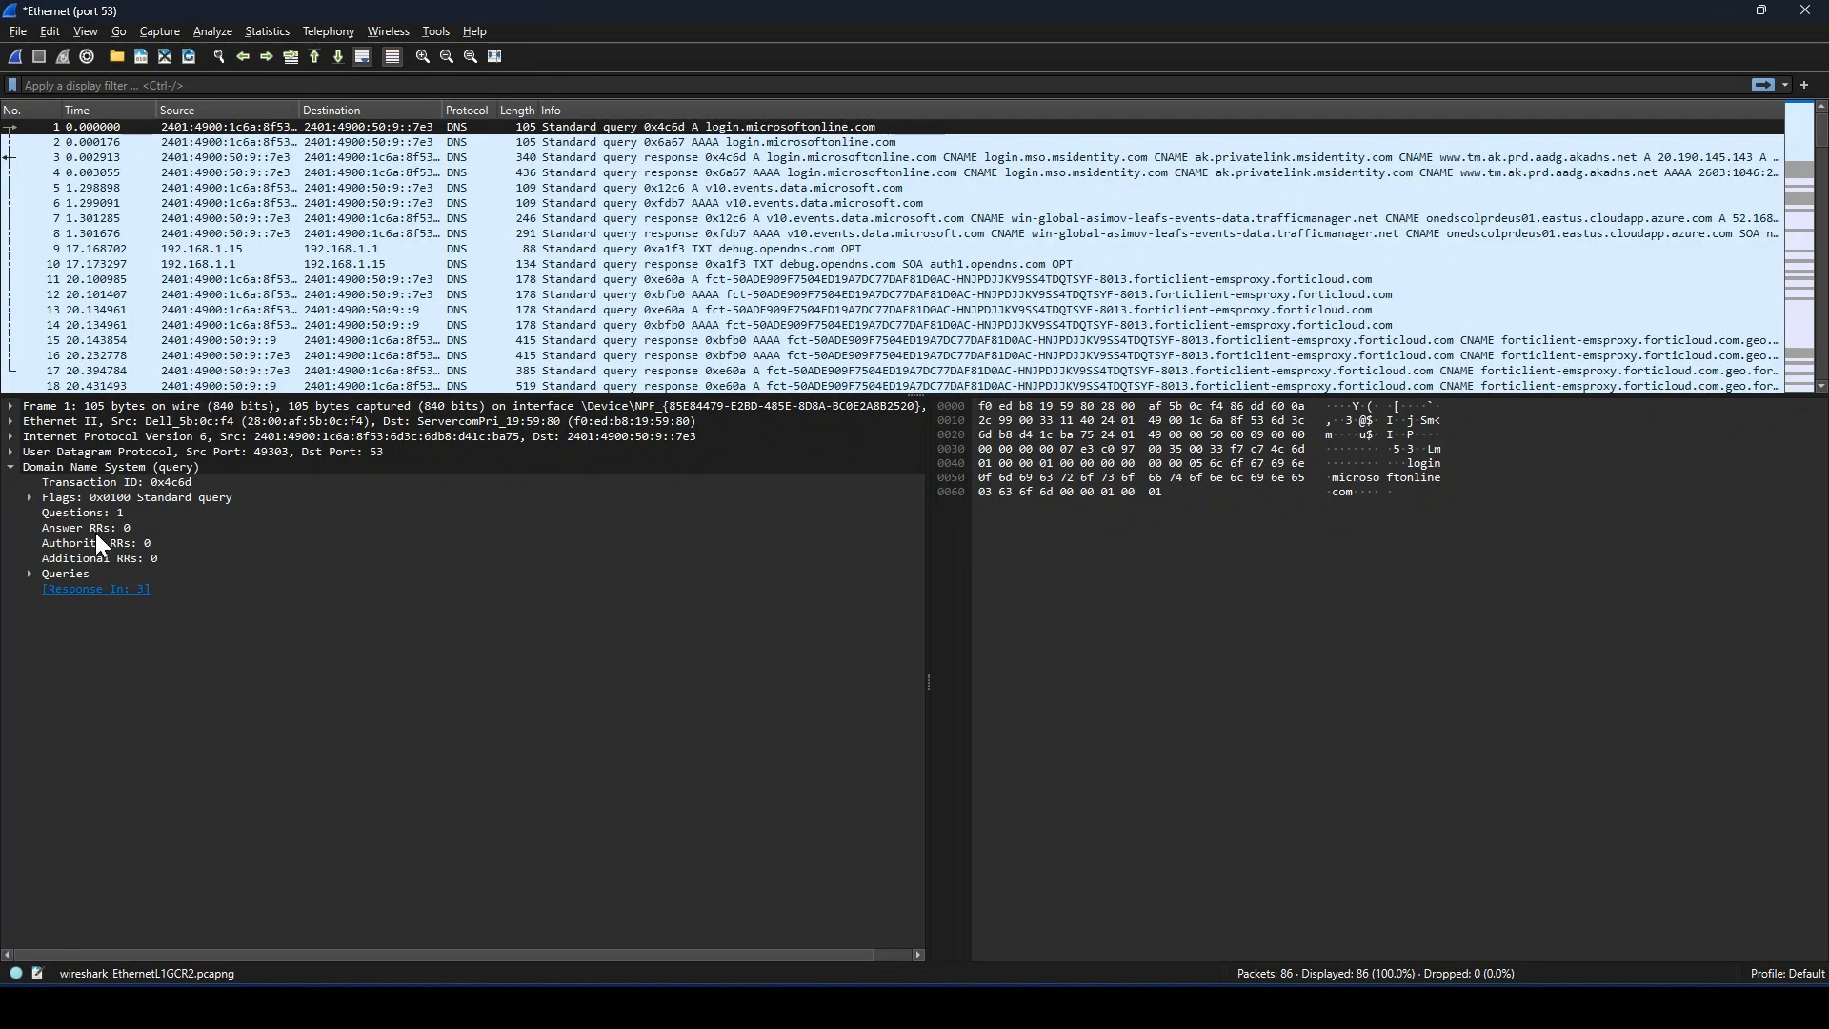
{"action": "left_click", "coordinate": [123, 481]}
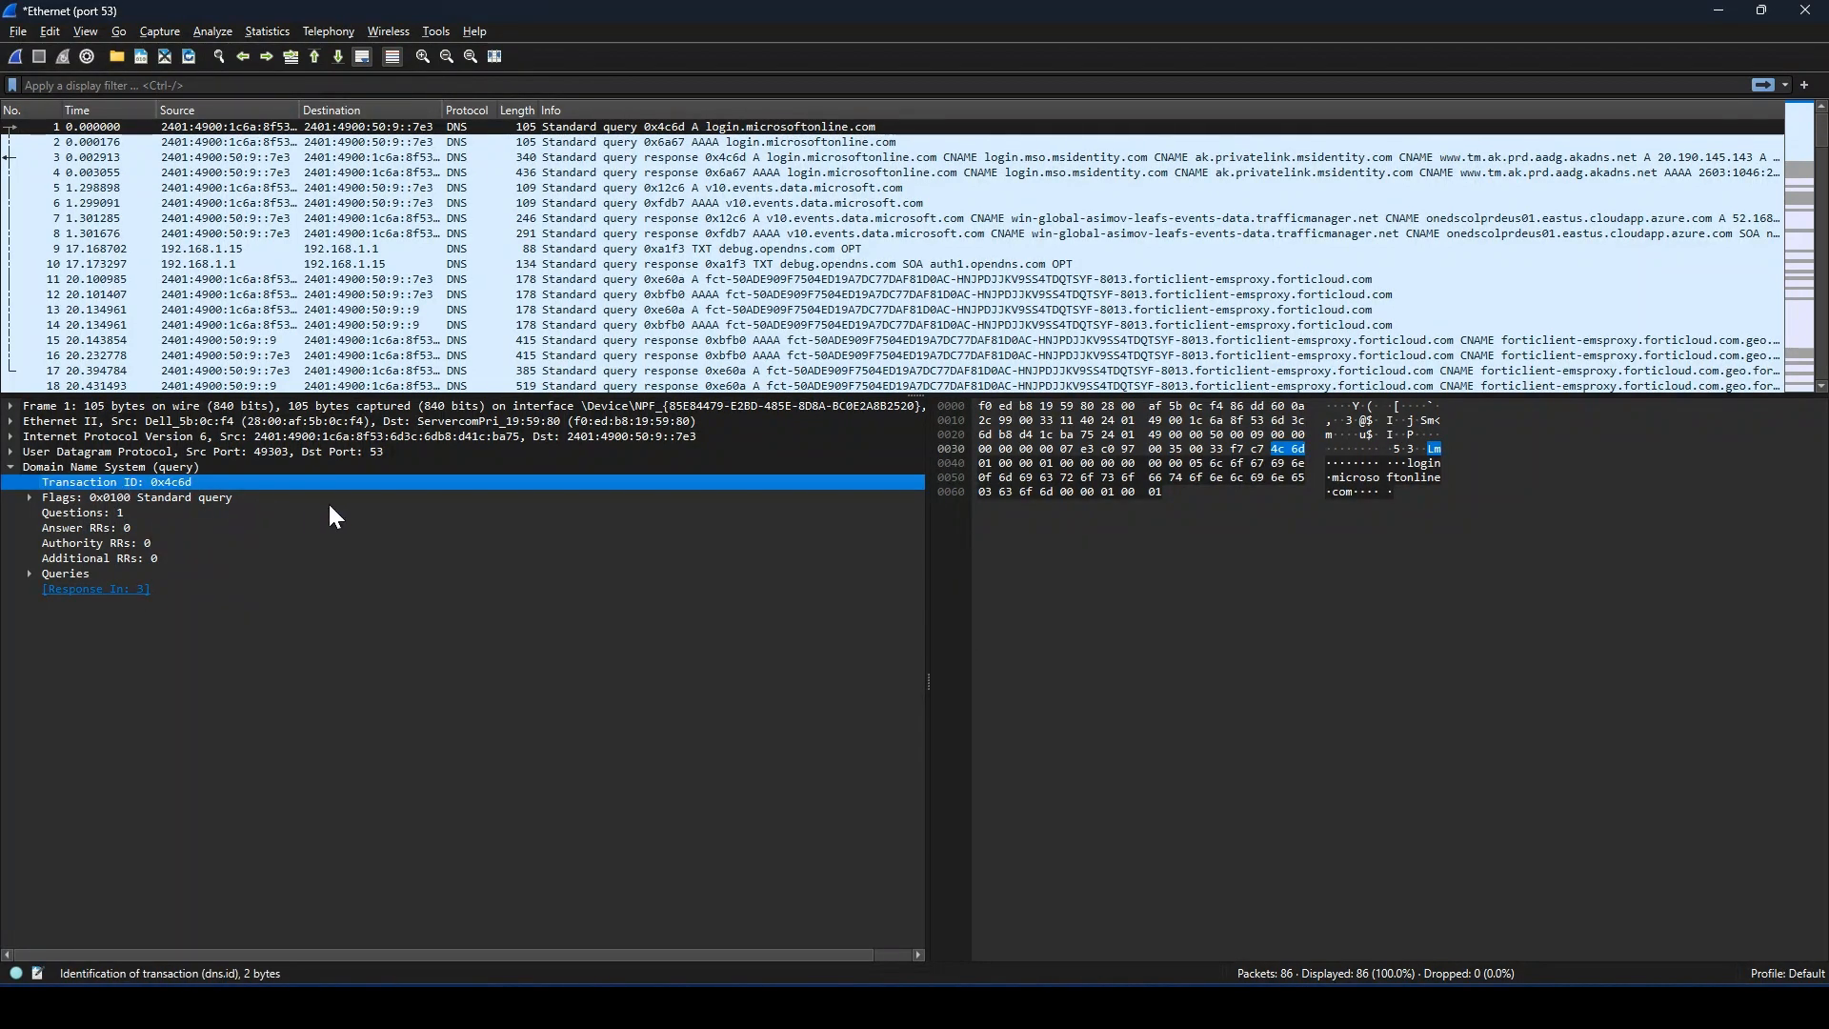
{"action": "right_click", "coordinate": [162, 482]}
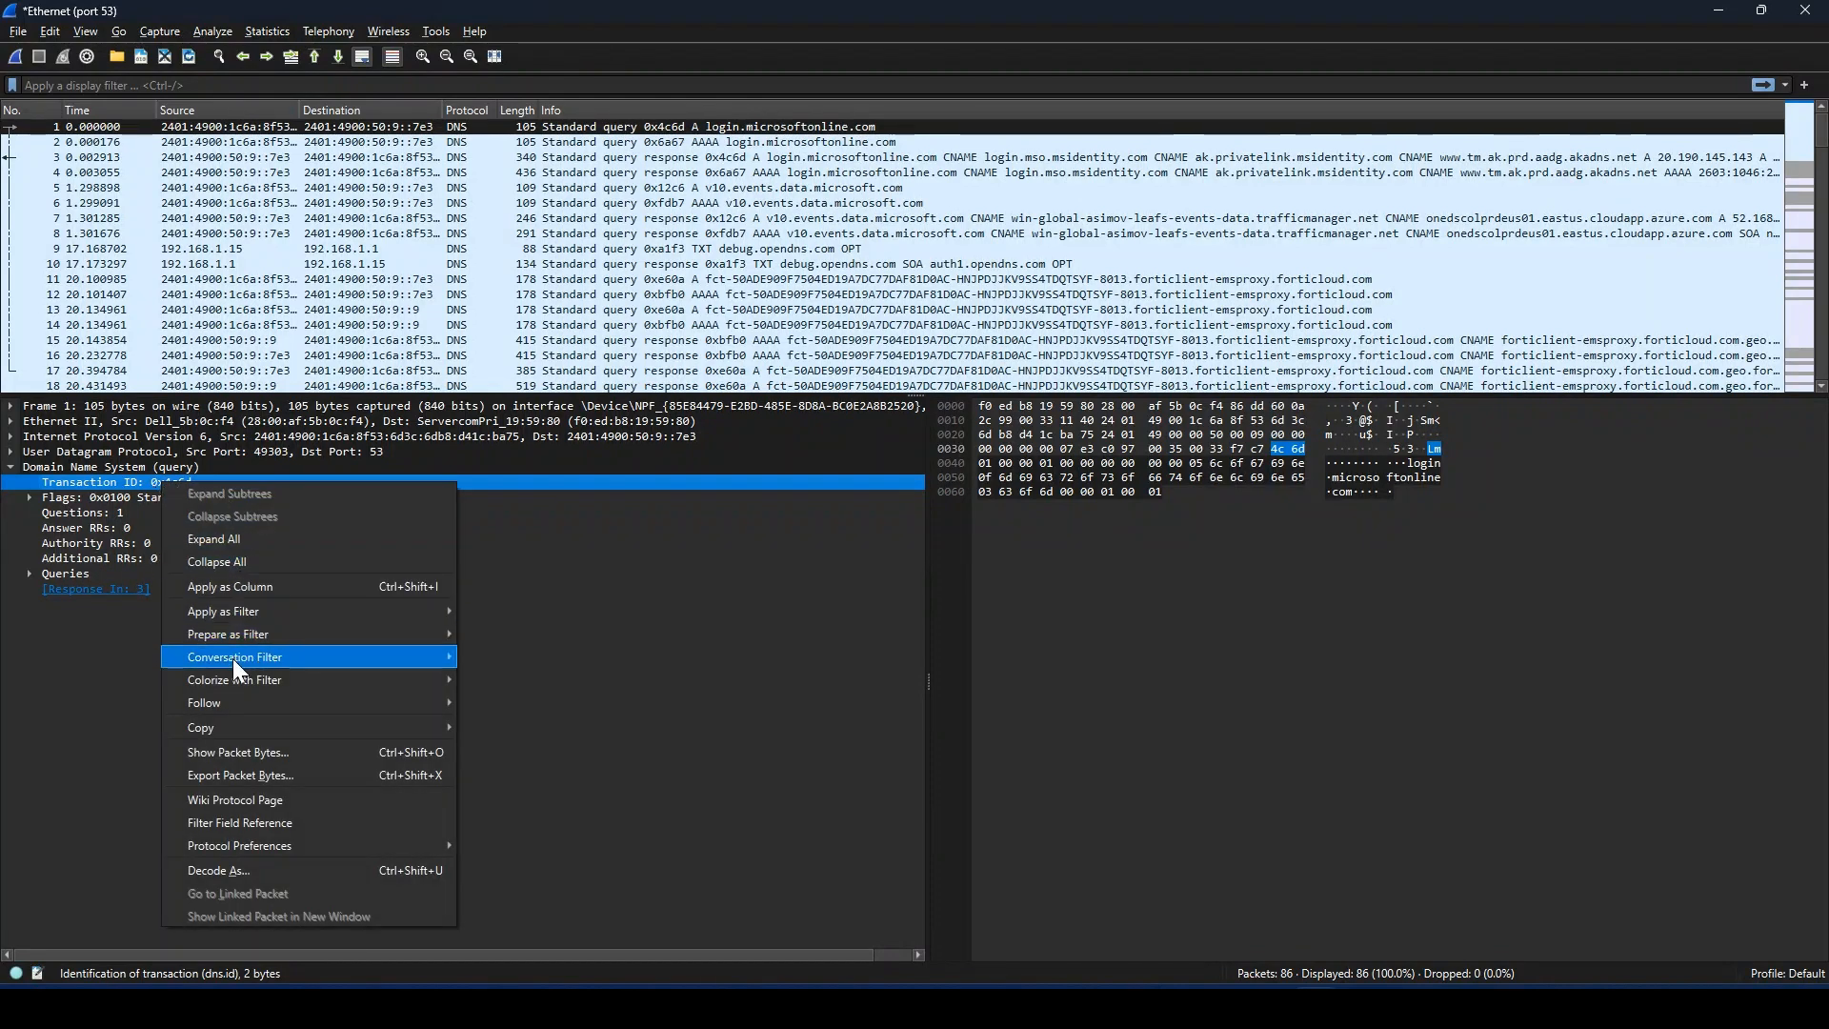
{"action": "mouse_move", "coordinate": [251, 614]}
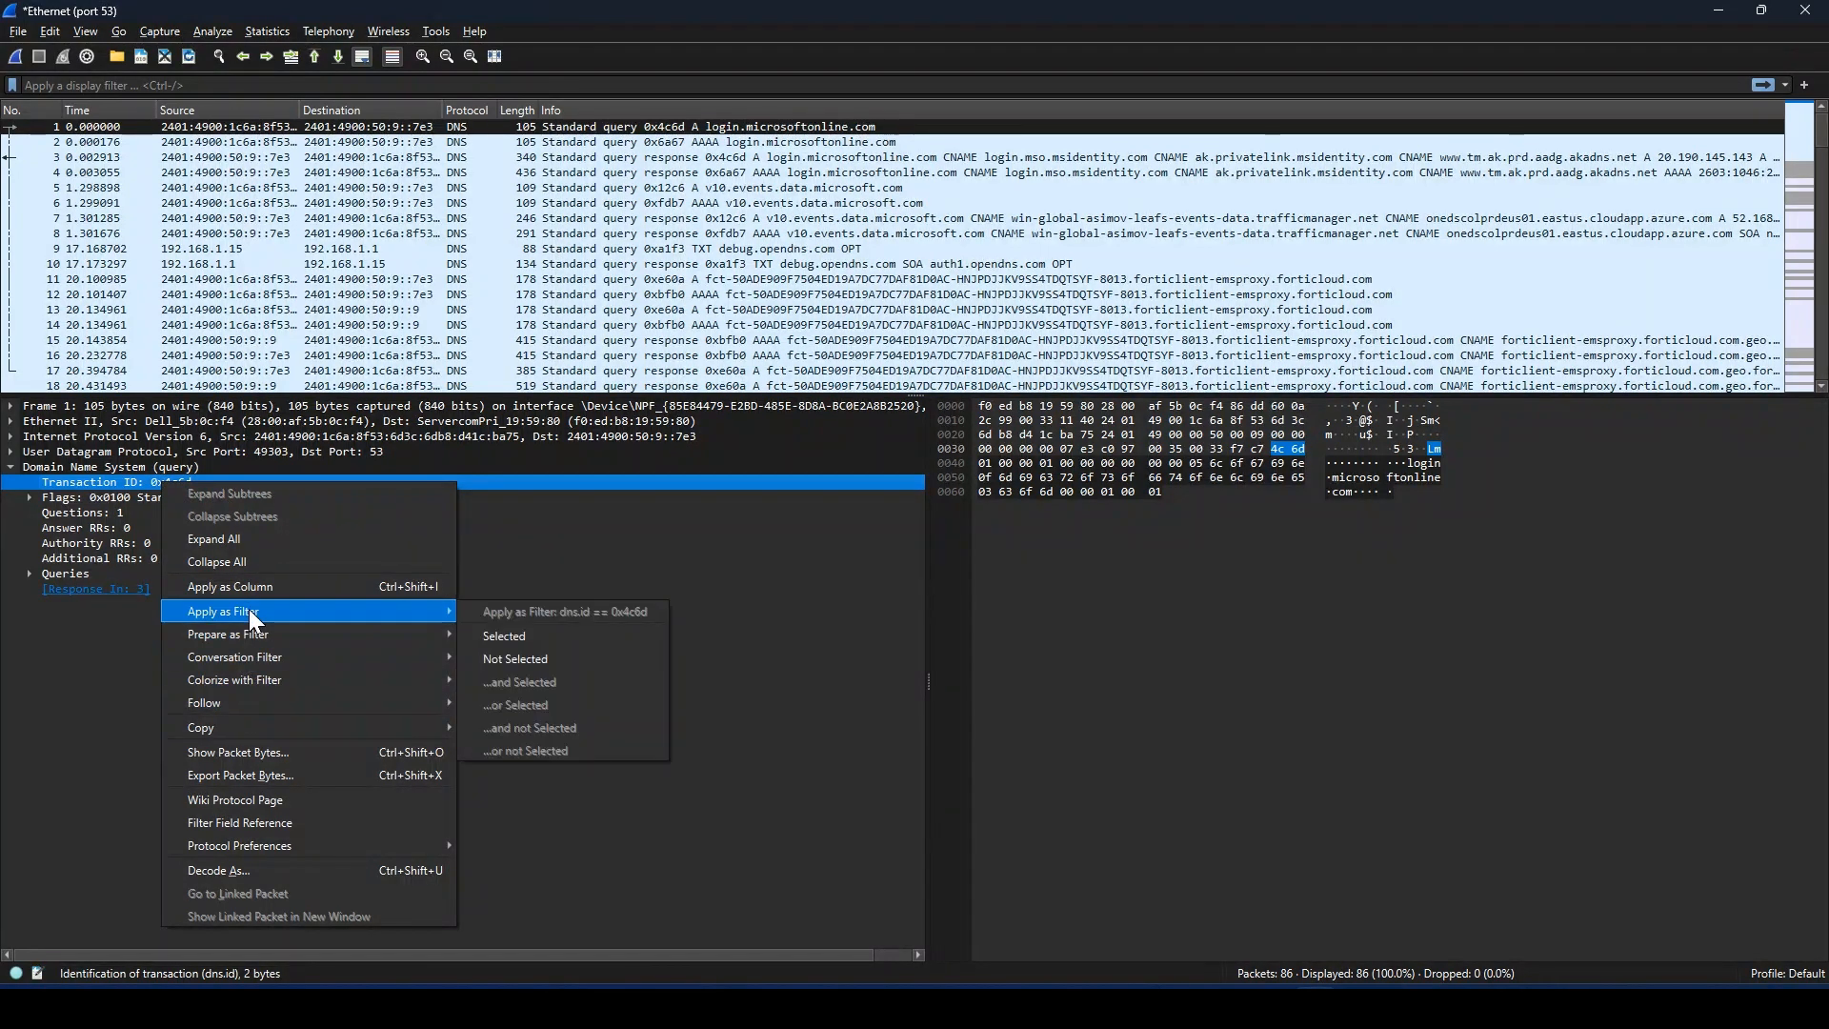
{"action": "left_click", "coordinate": [523, 635]}
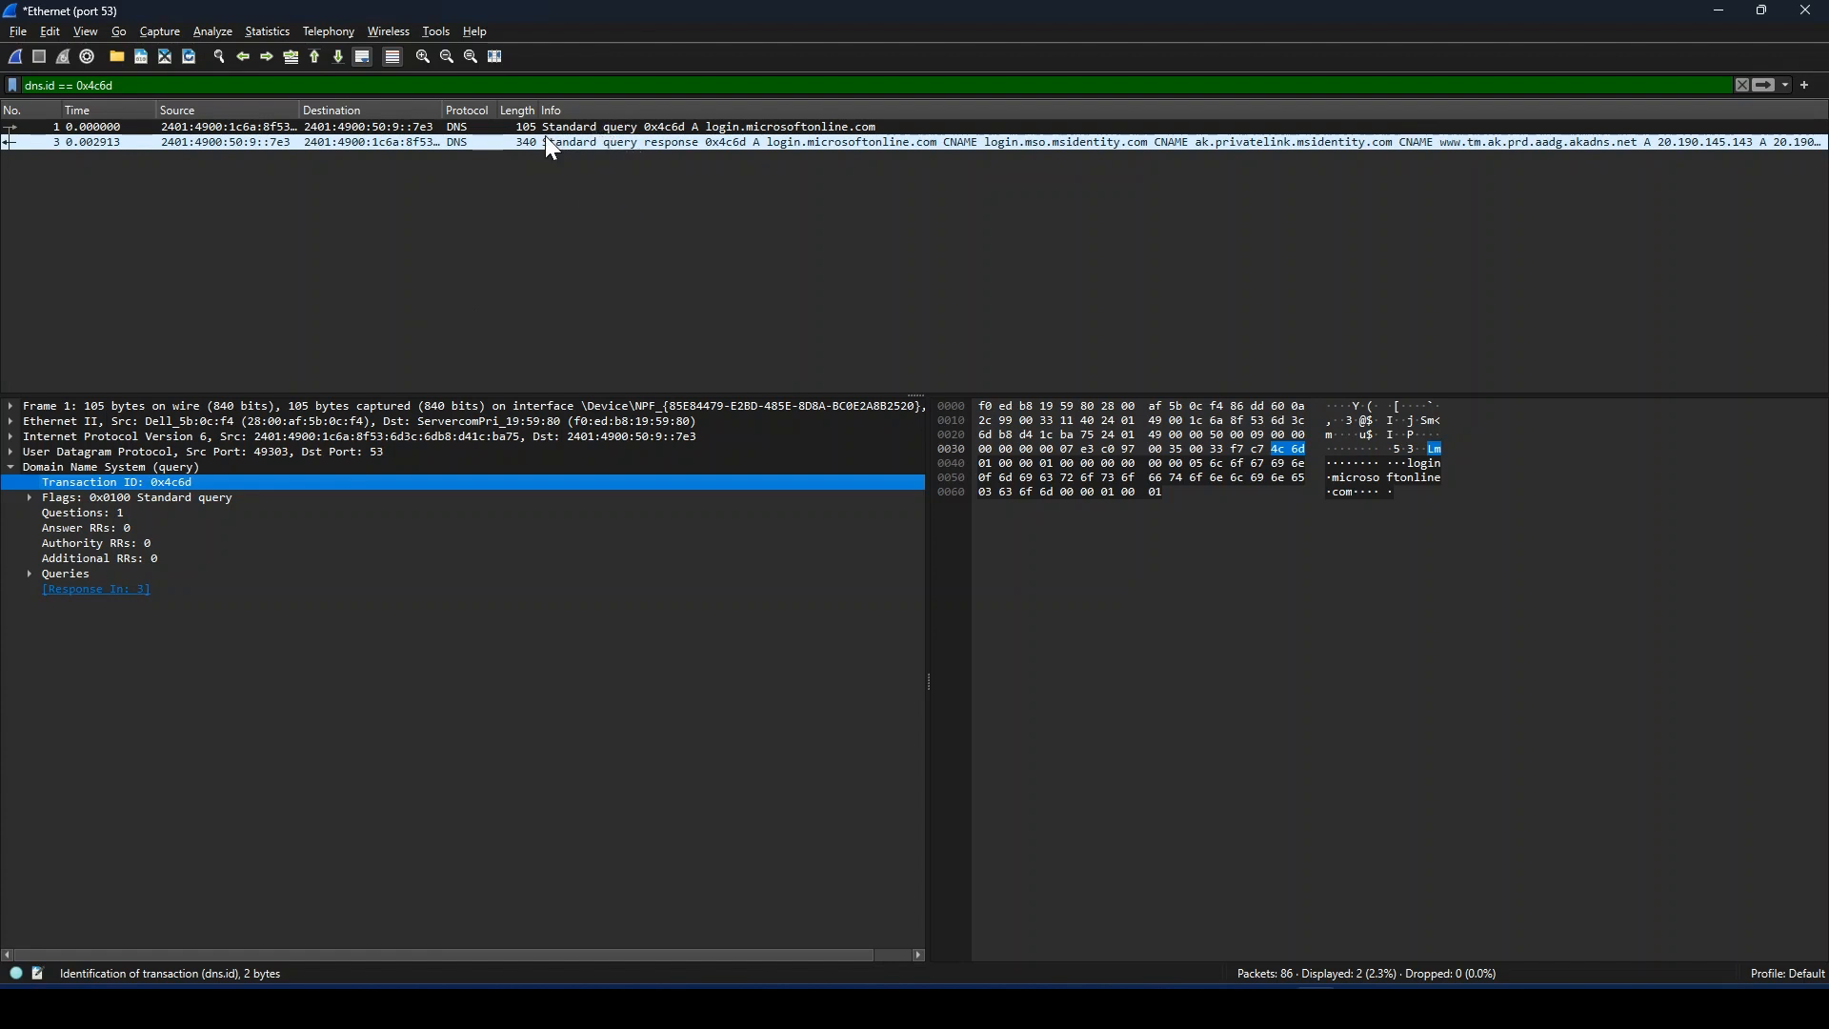
Step: Compare the details of the filtered DNS query and its response, then return to the query packet
{"action": "left_click", "coordinate": [517, 125]}
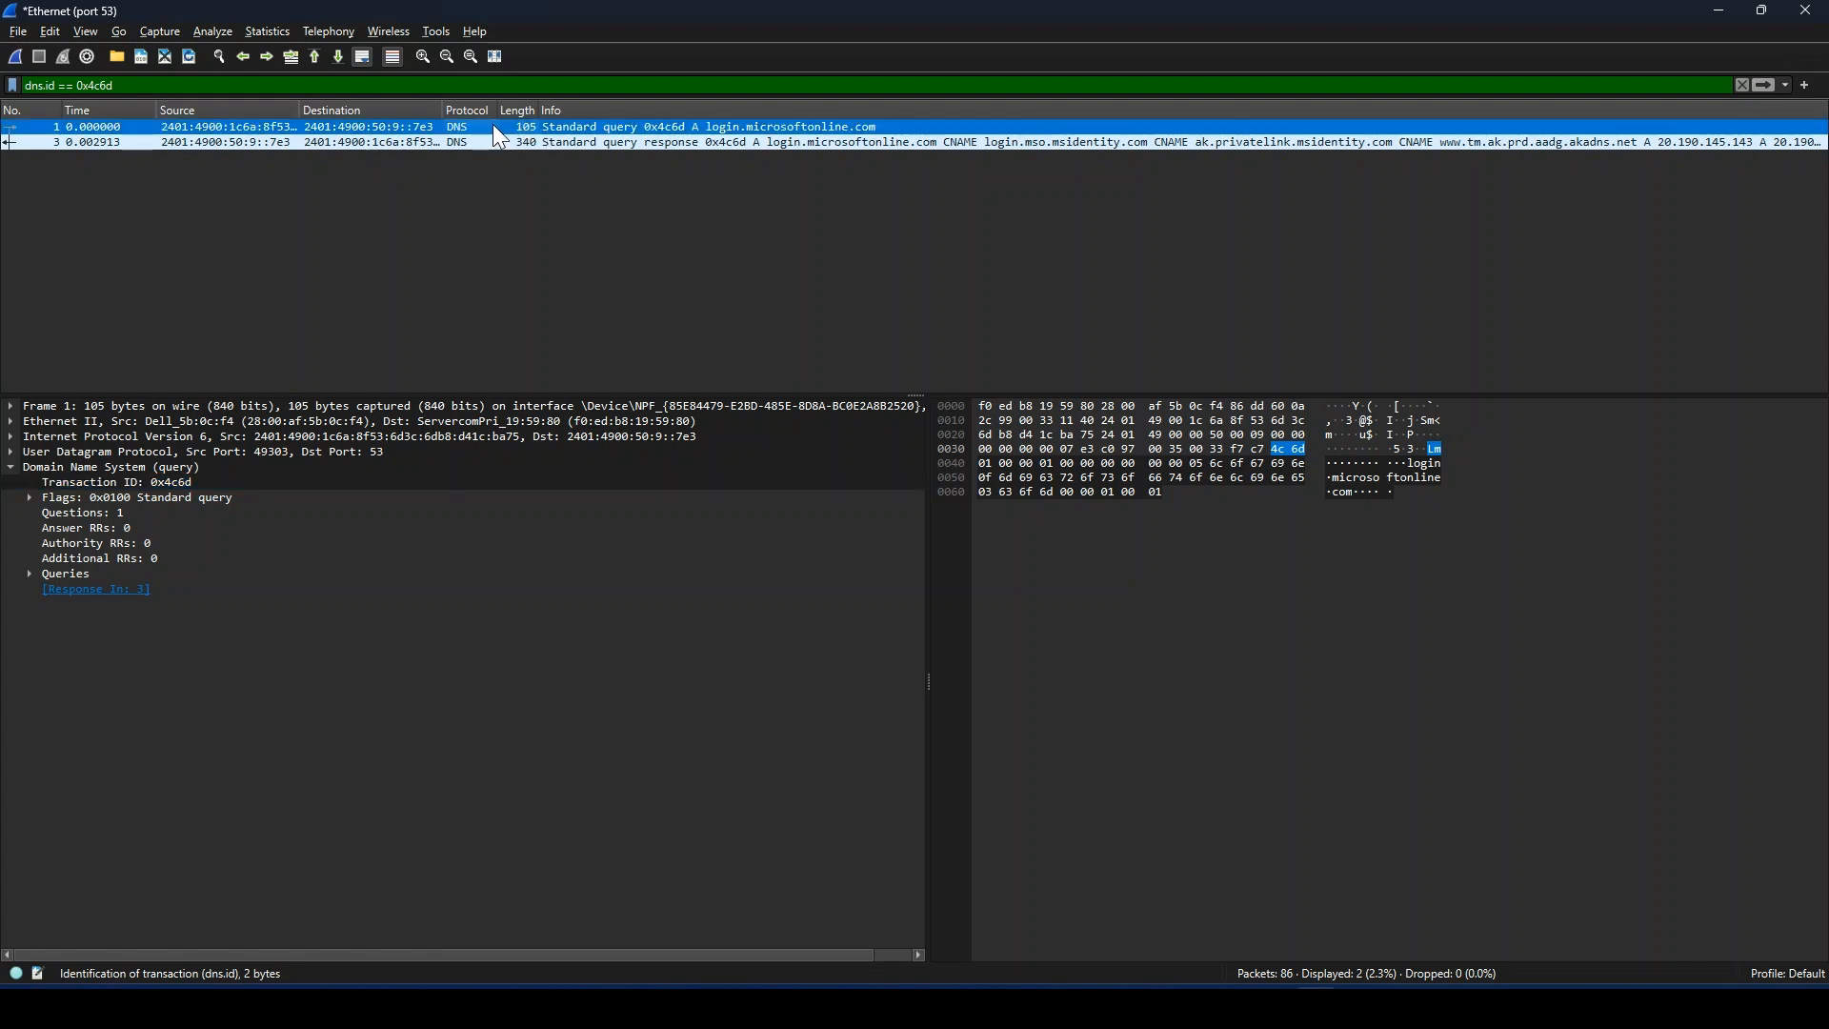
{"action": "left_click", "coordinate": [581, 142]}
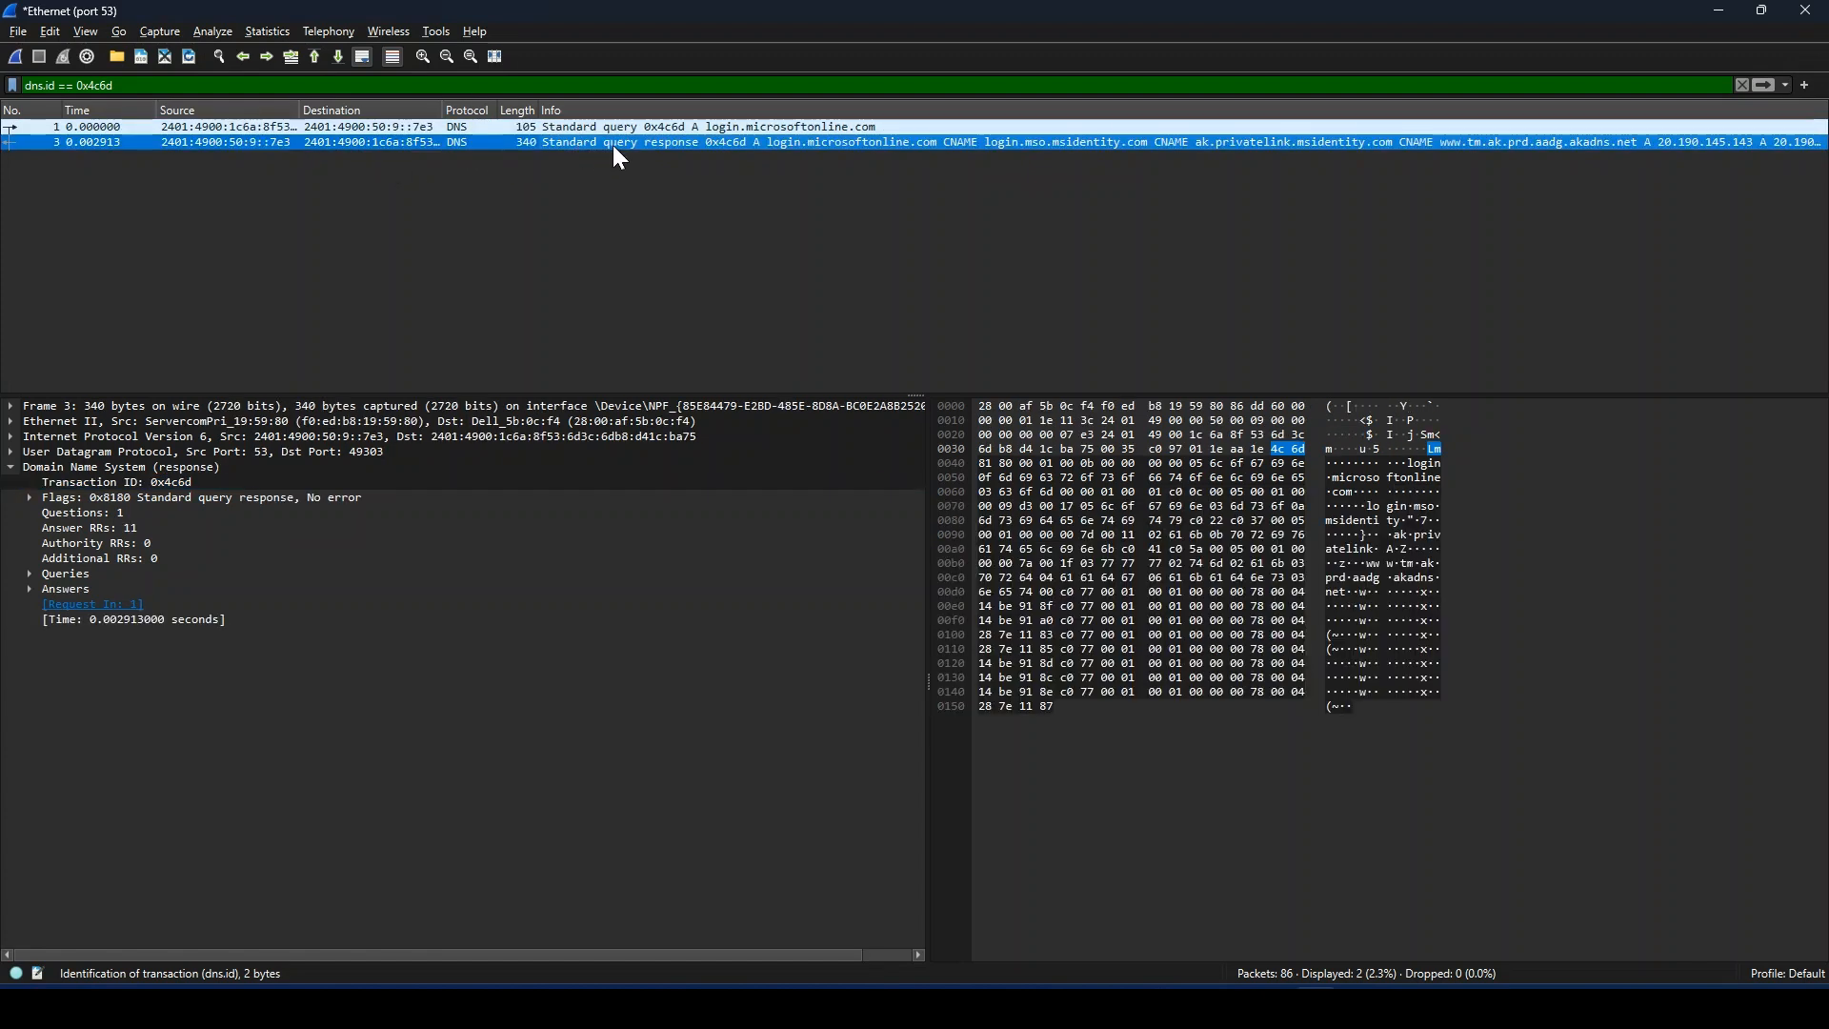
{"action": "left_click", "coordinate": [479, 126]}
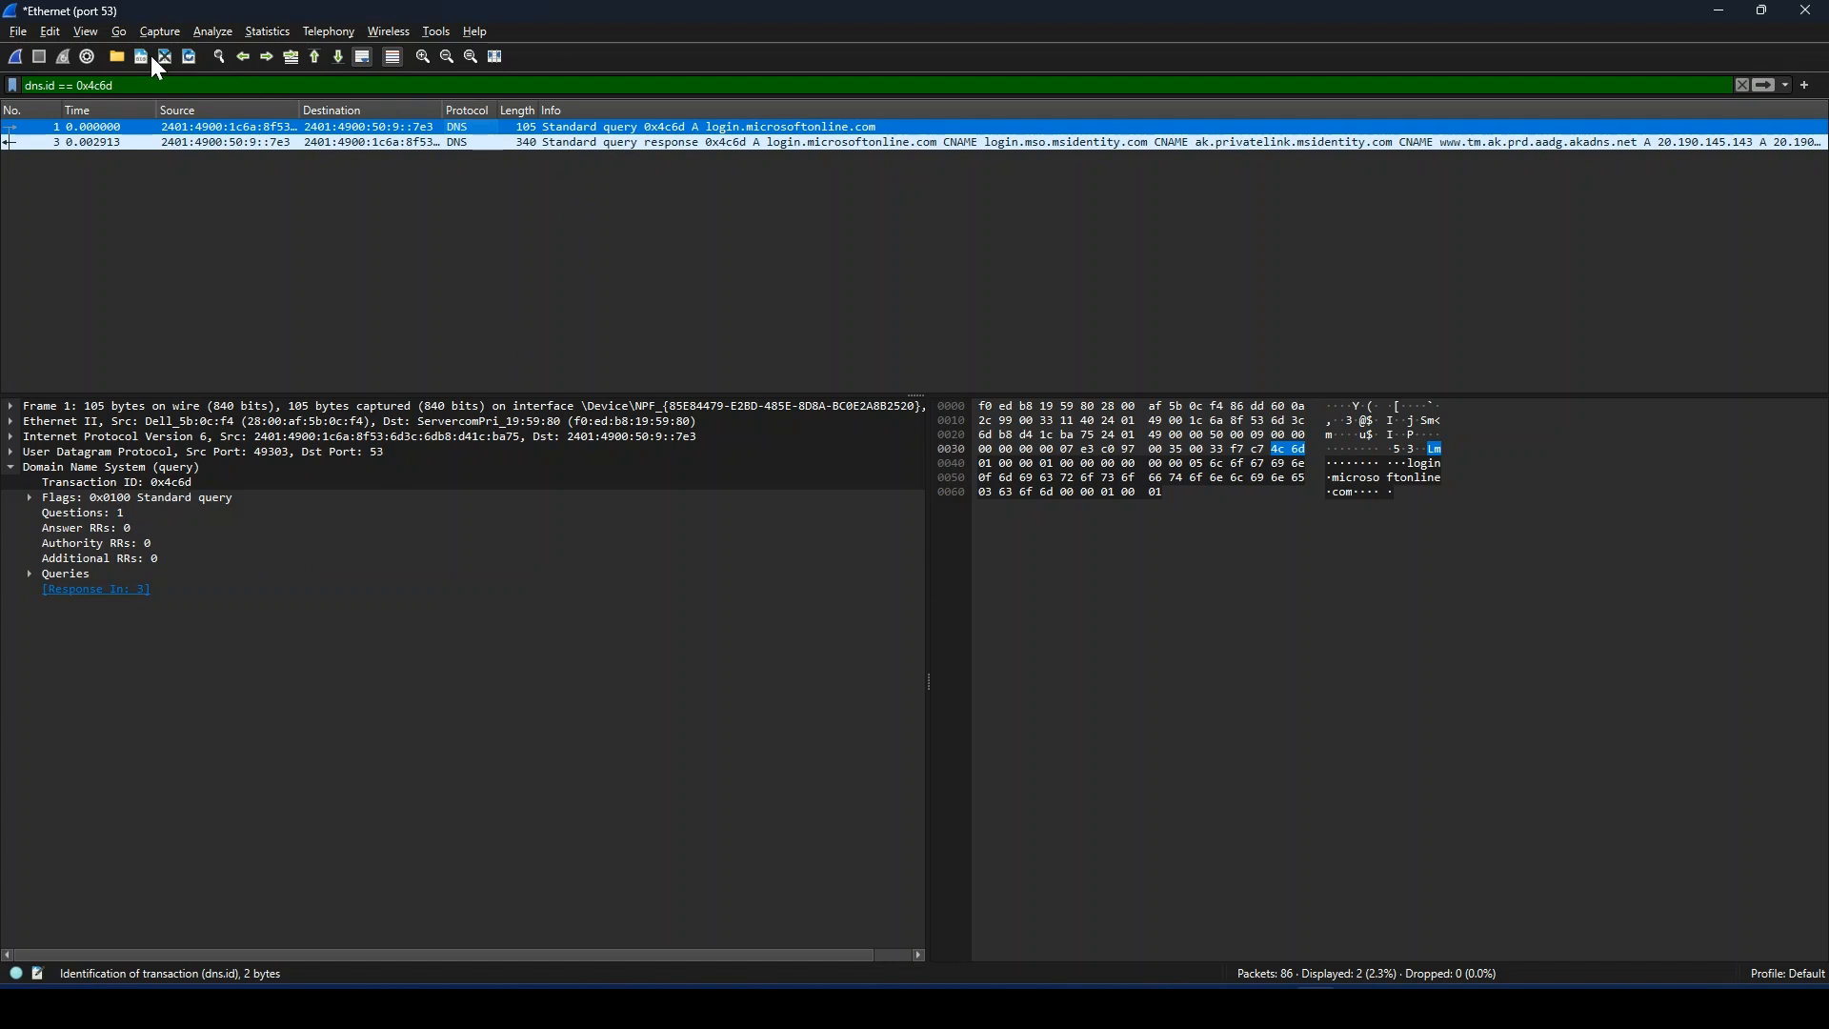
Step: Expand the DNS query's Flags and Queries down to the login.microsoftonline.com record and examine its question count
{"action": "left_click", "coordinate": [28, 498]}
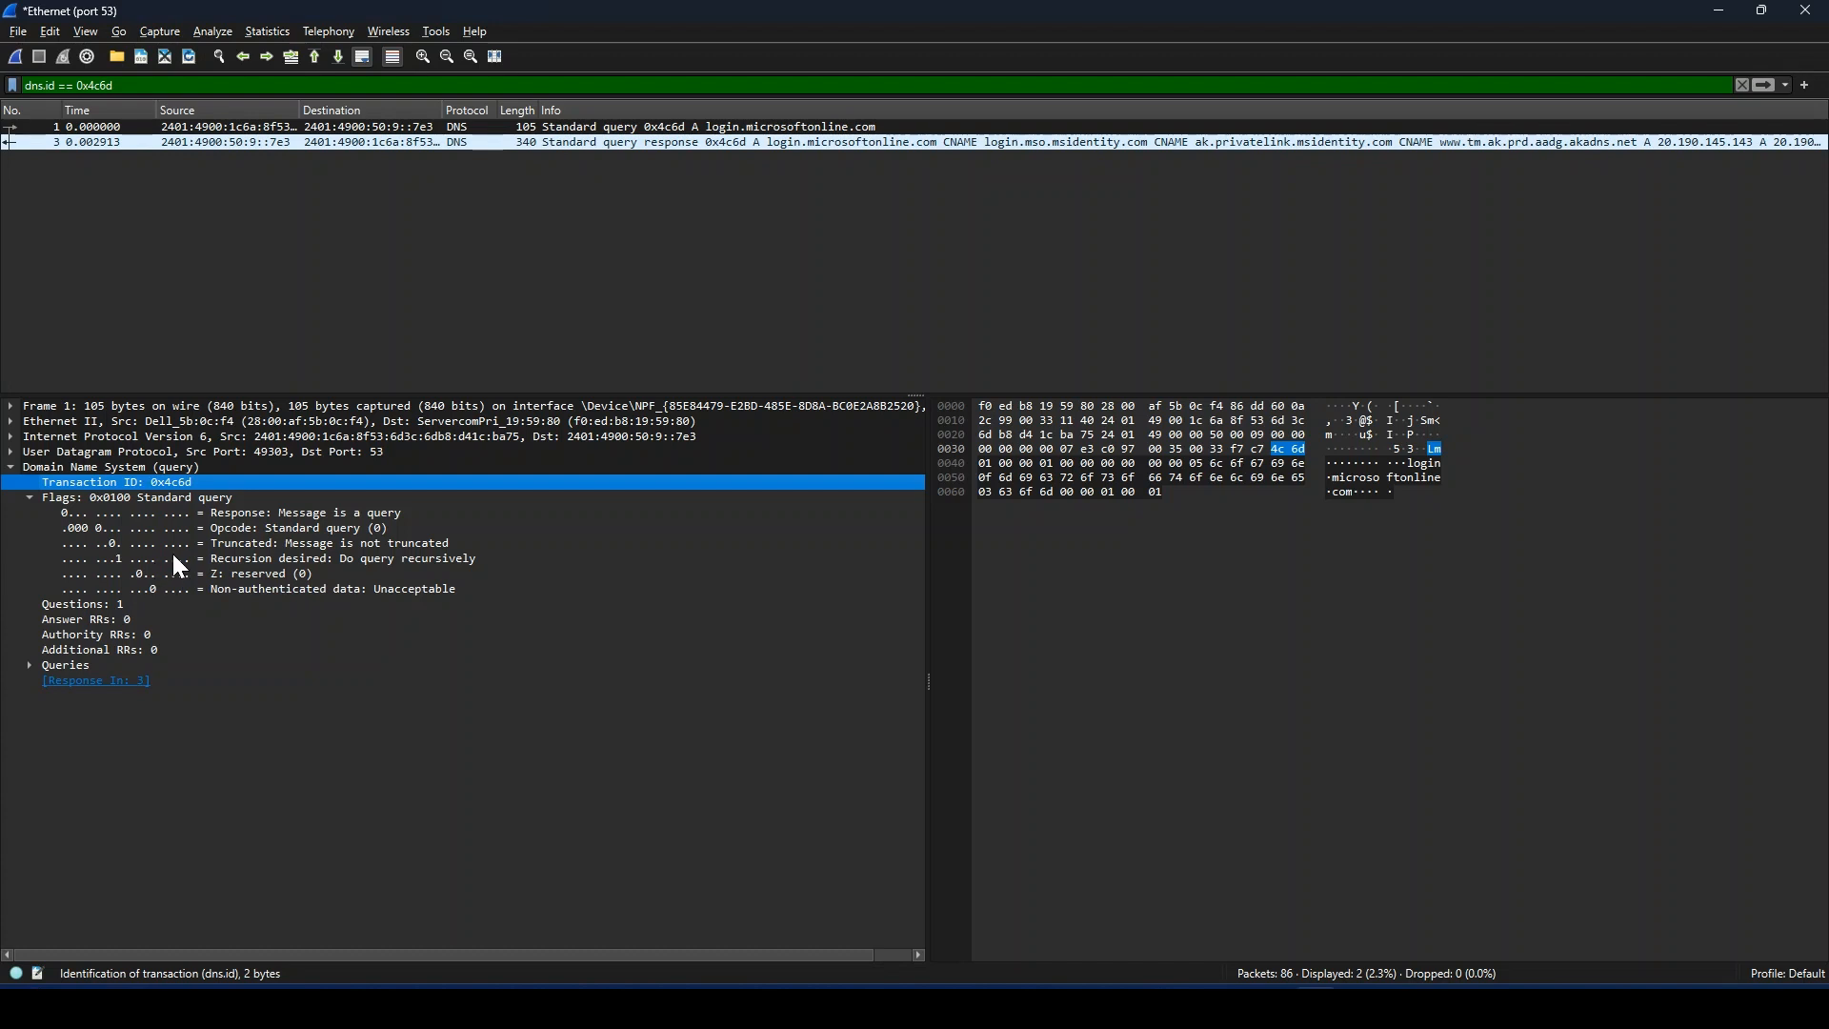
{"action": "left_click", "coordinate": [94, 606]}
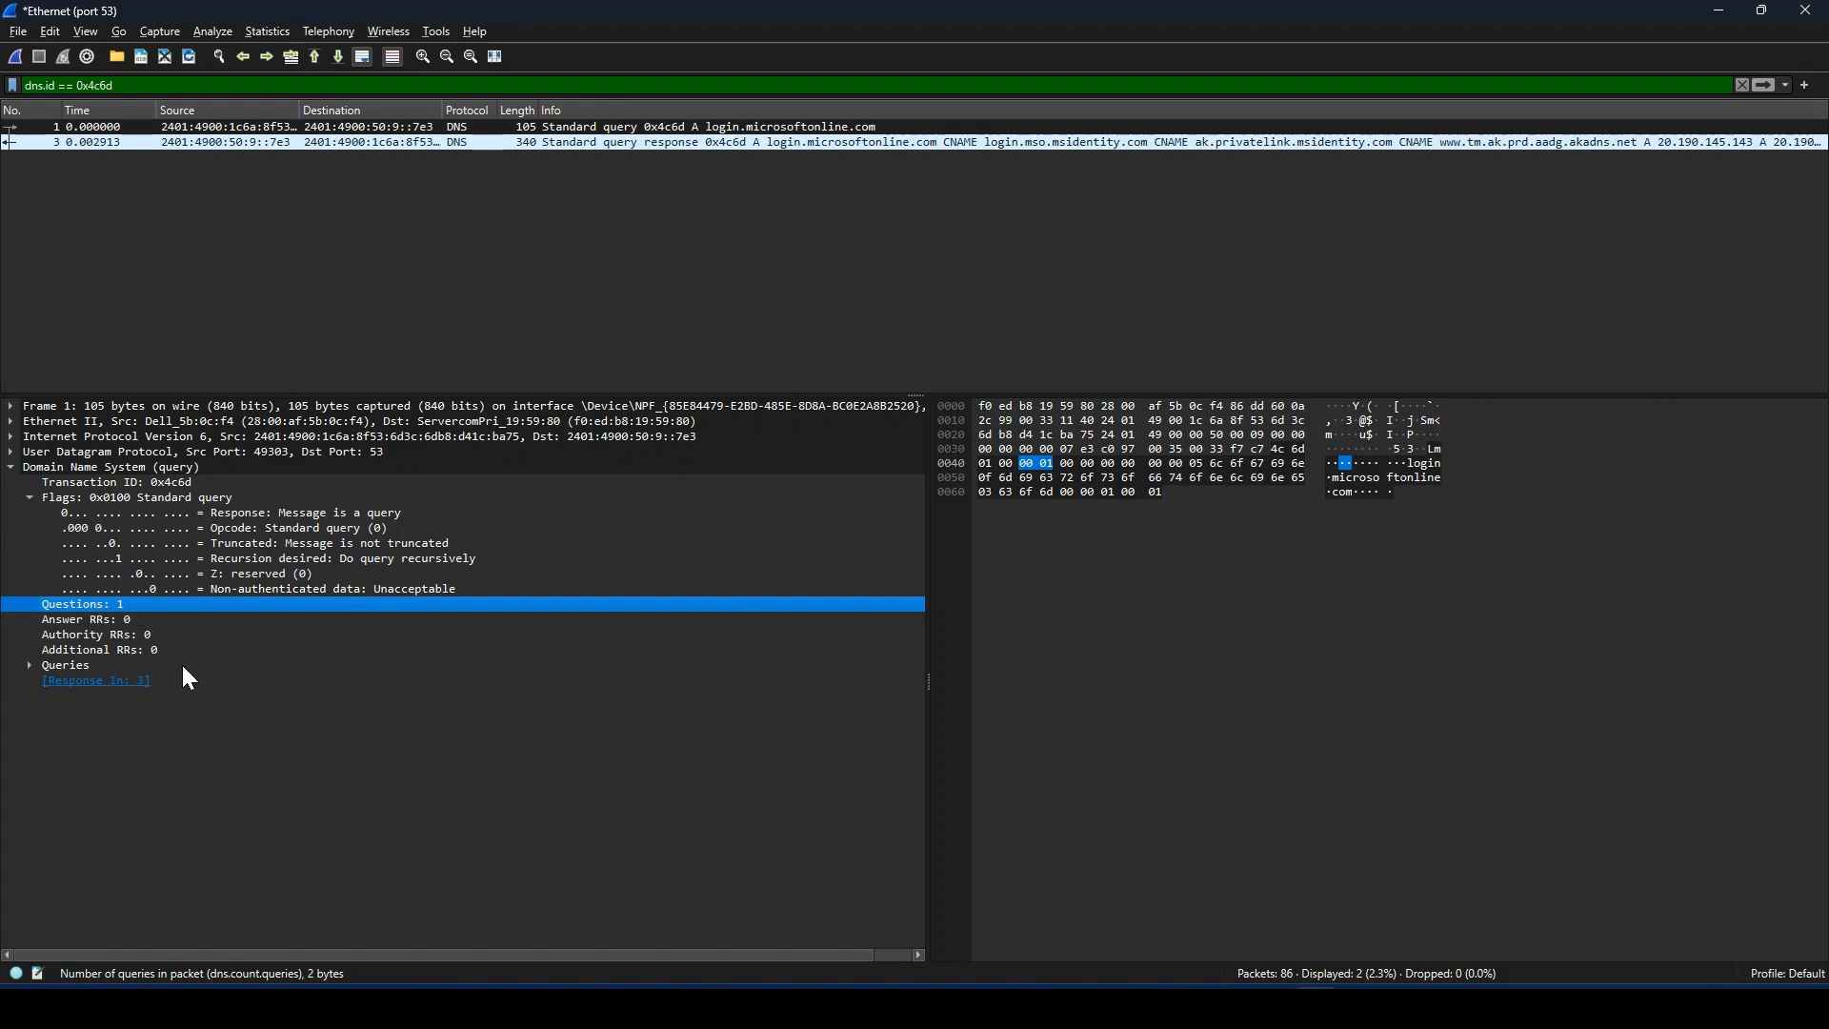
{"action": "left_click", "coordinate": [24, 670]}
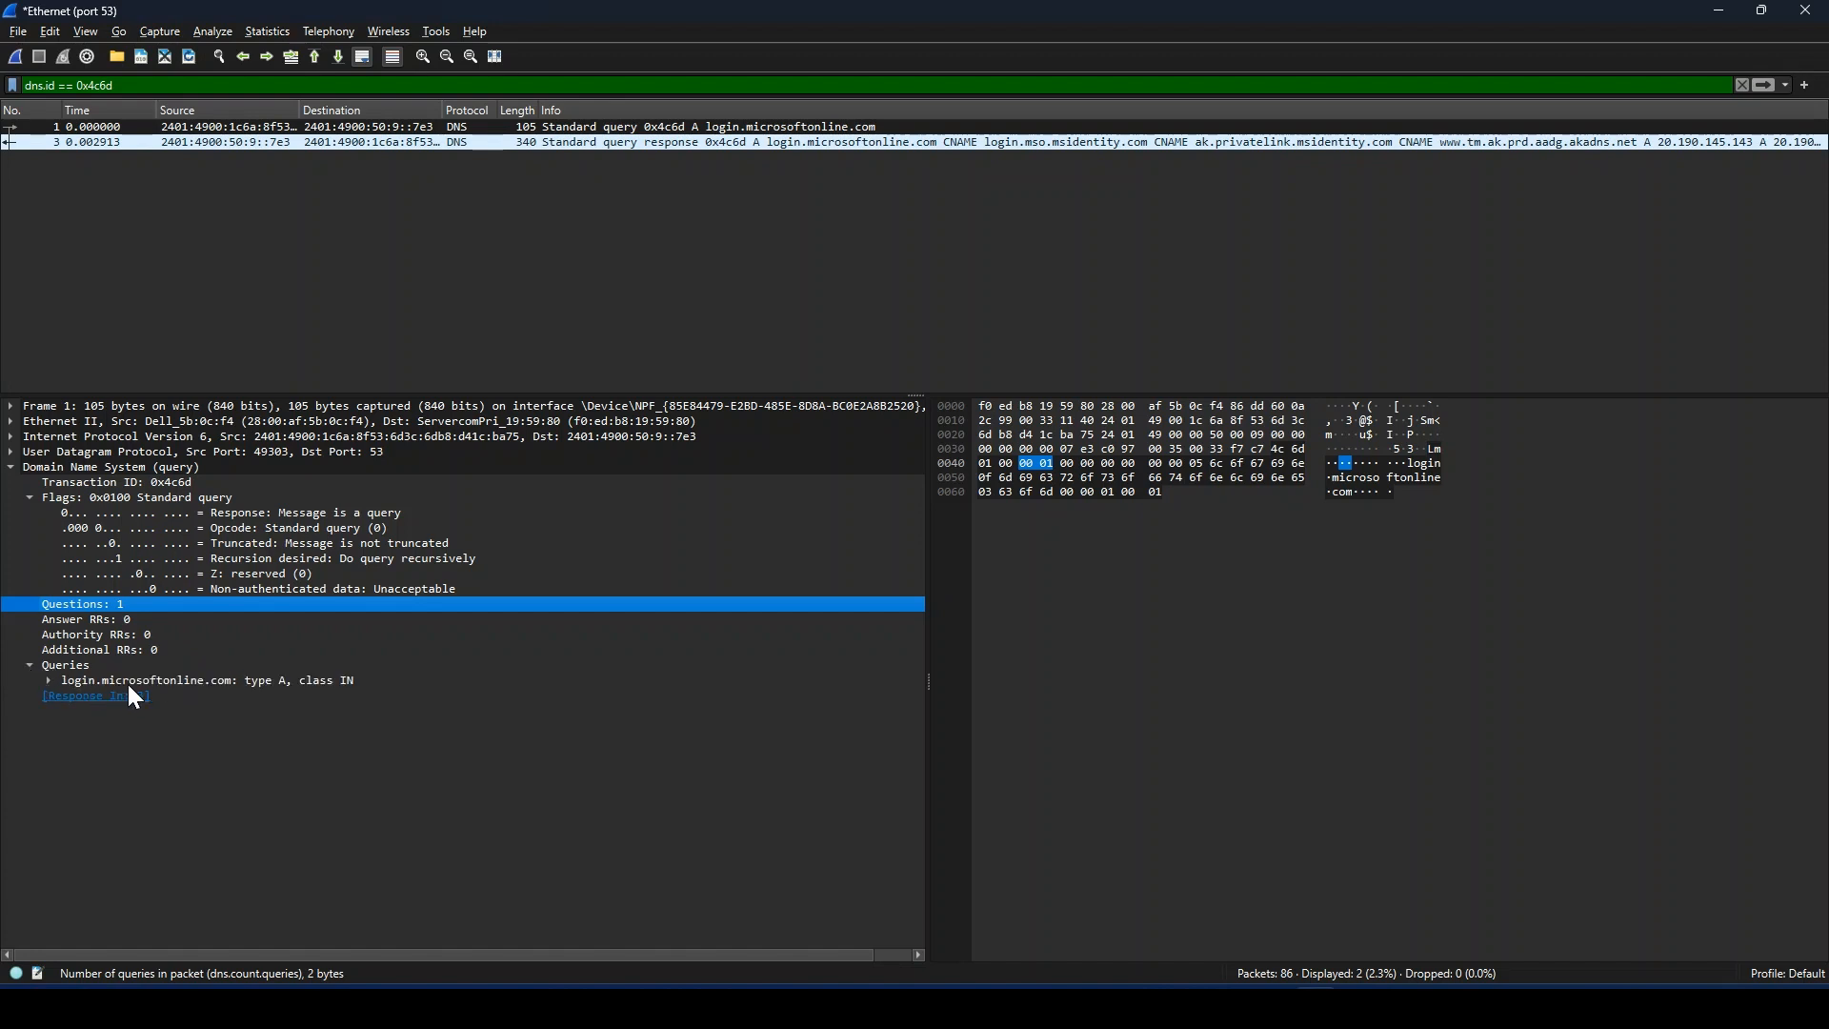
{"action": "left_click", "coordinate": [49, 680]}
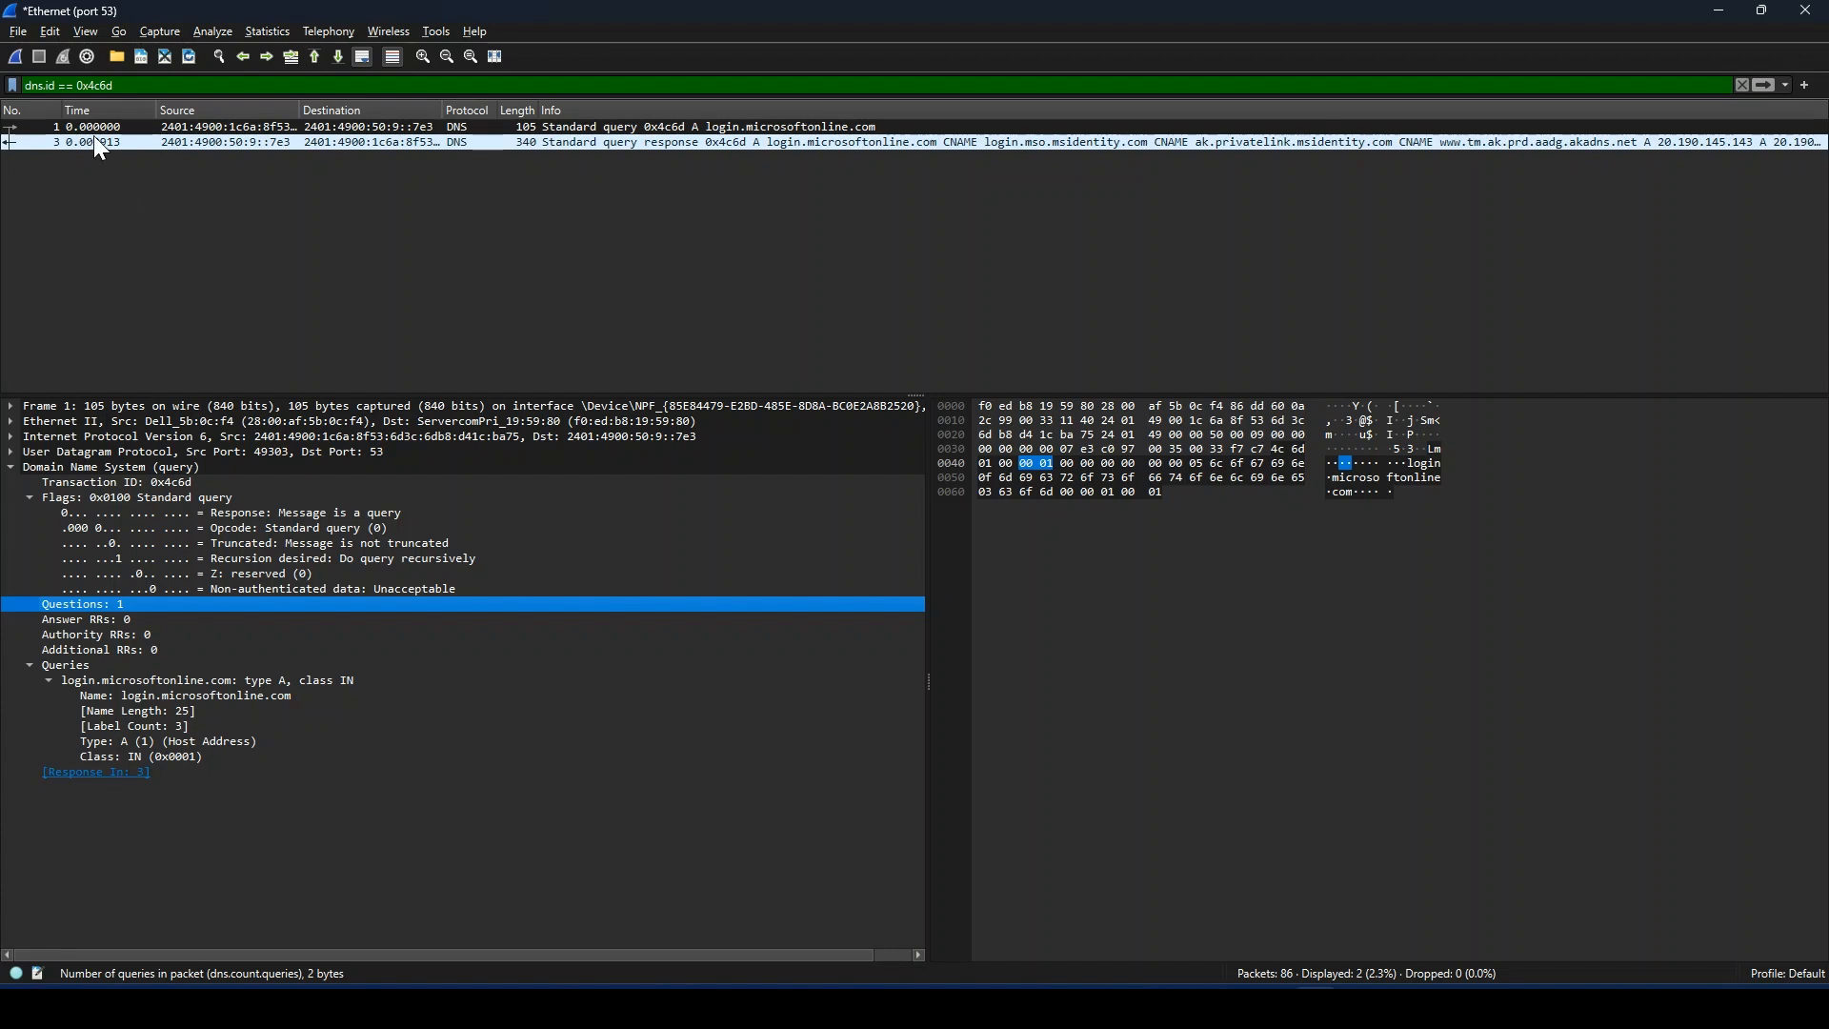
Step: Switch to the matching DNS response packet, collapse its Flags and Queries, and expand its Internet Protocol Version 6 section
{"action": "left_click", "coordinate": [486, 142]}
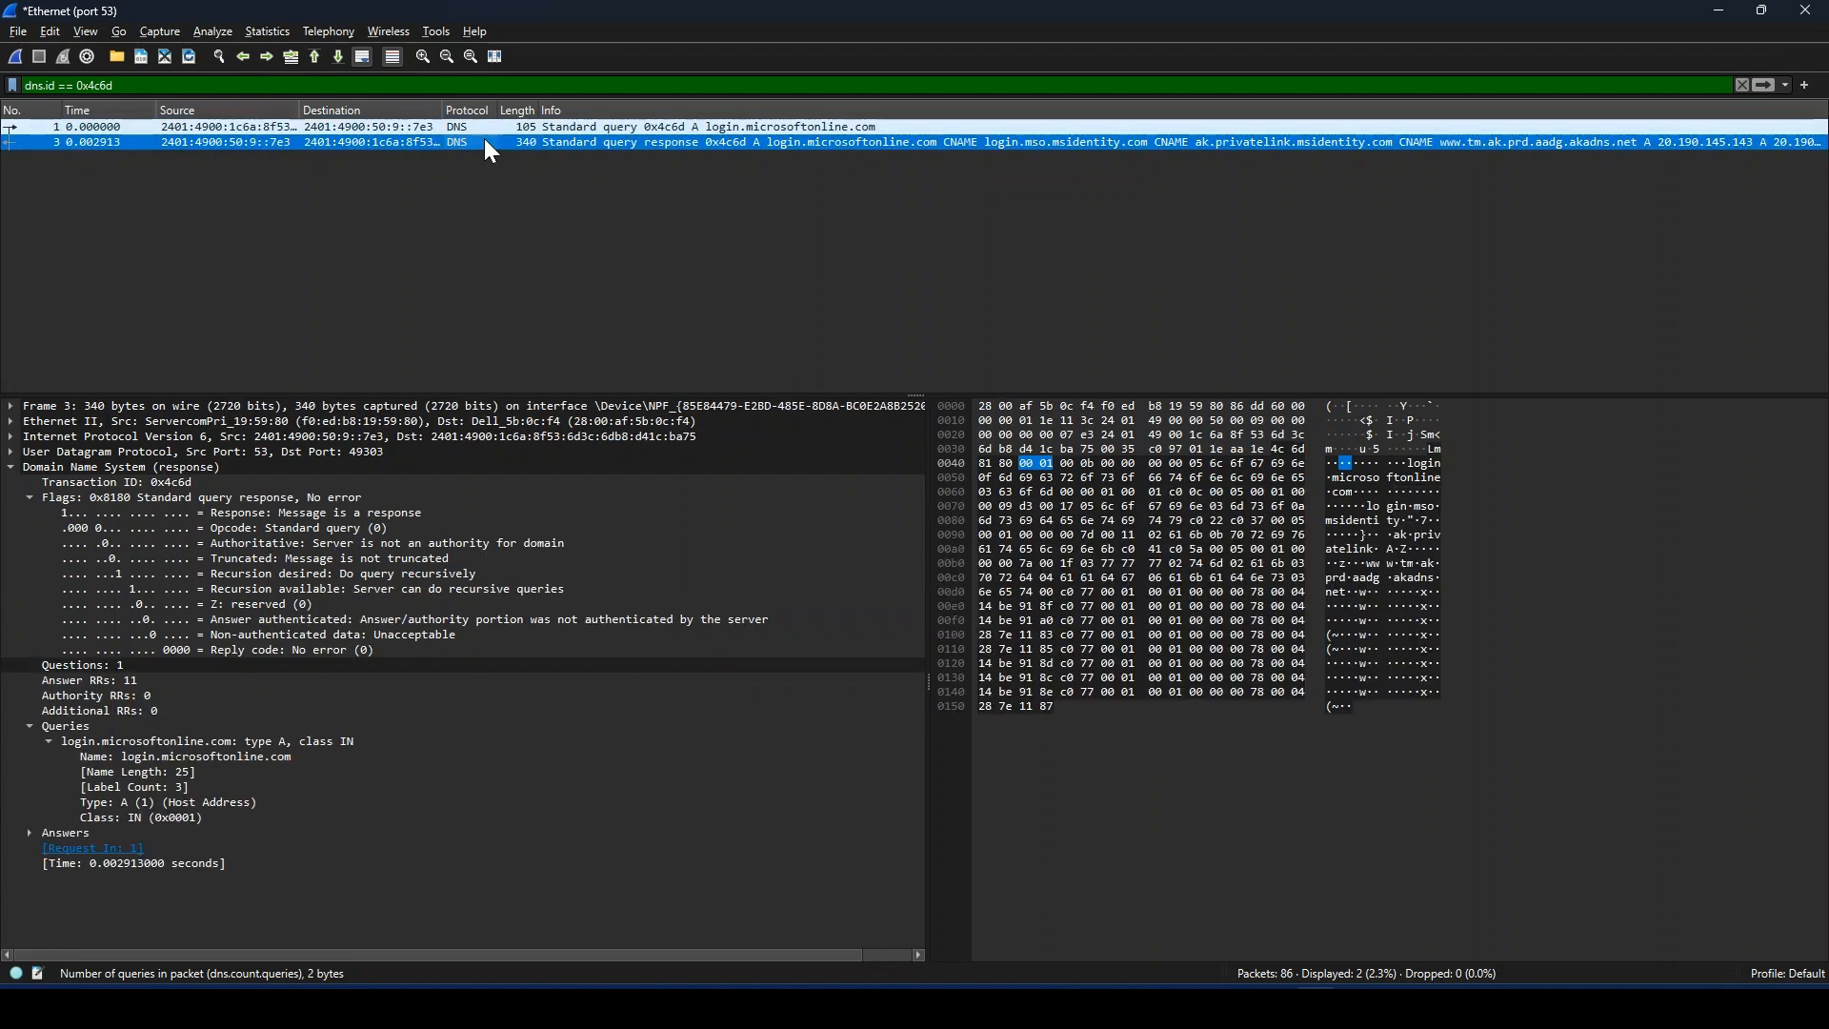
{"action": "left_click", "coordinate": [36, 496]}
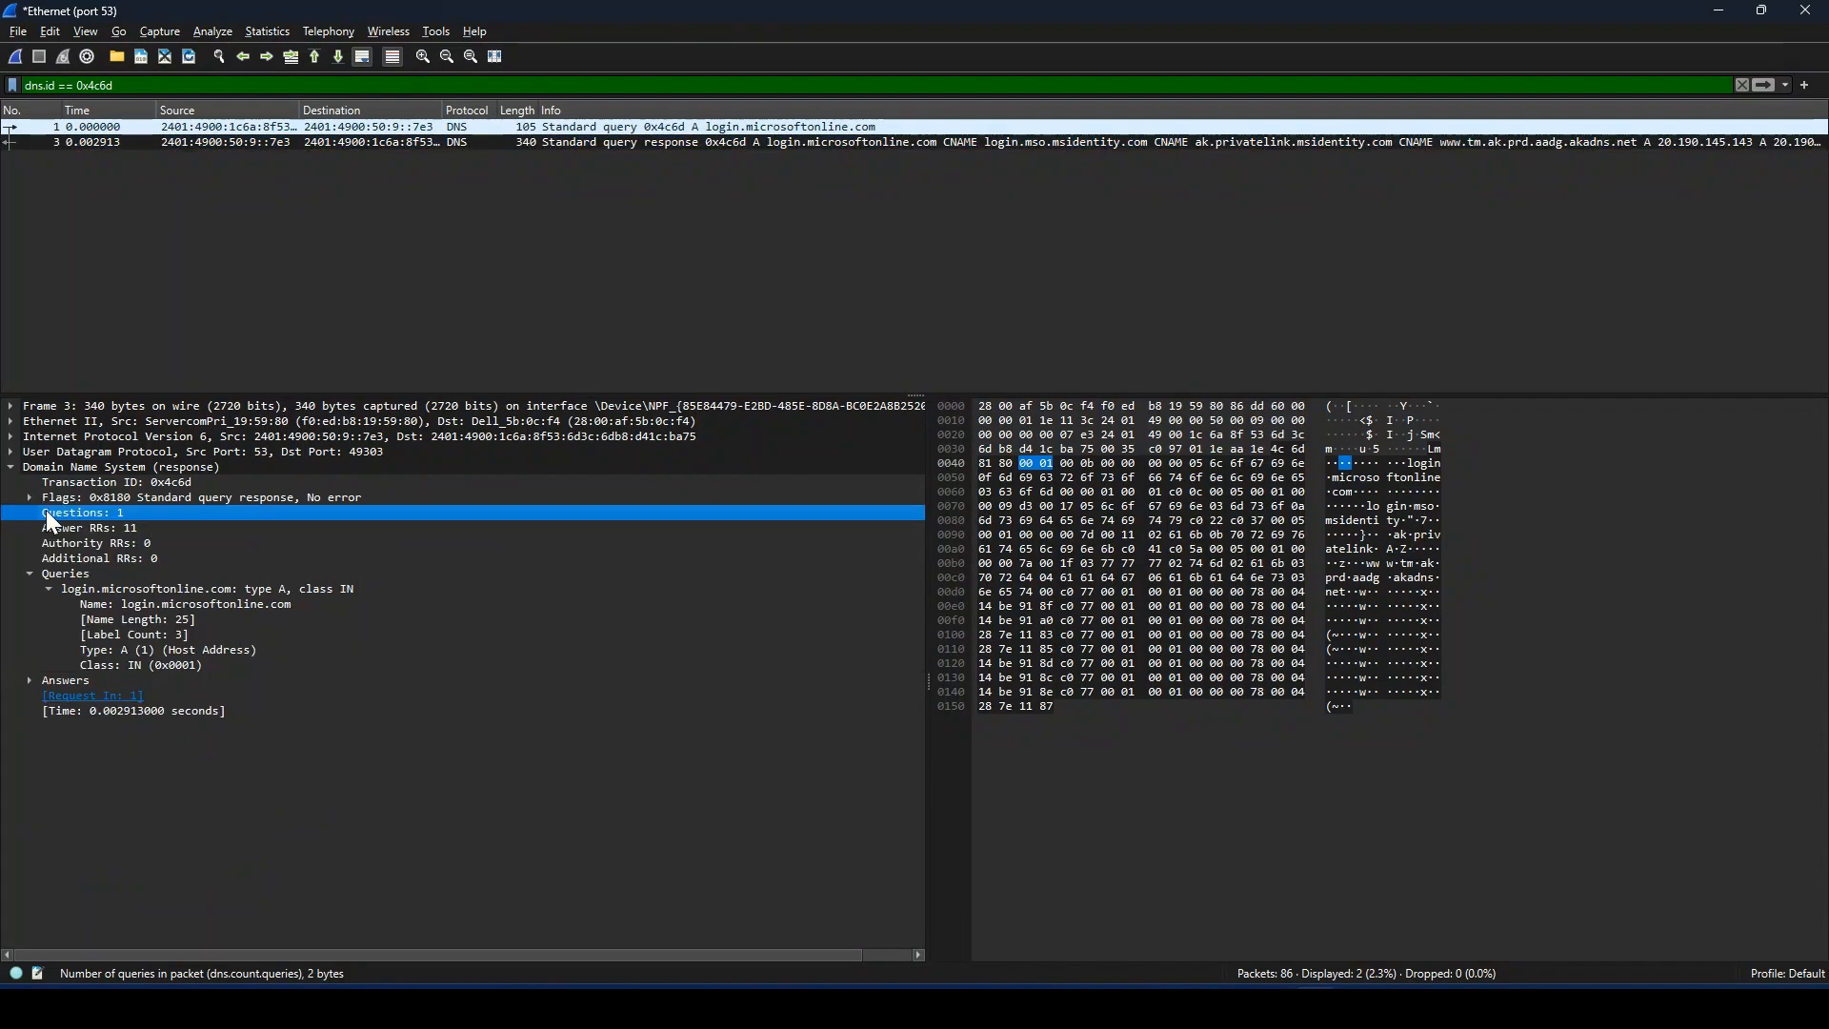
{"action": "left_click", "coordinate": [31, 575]}
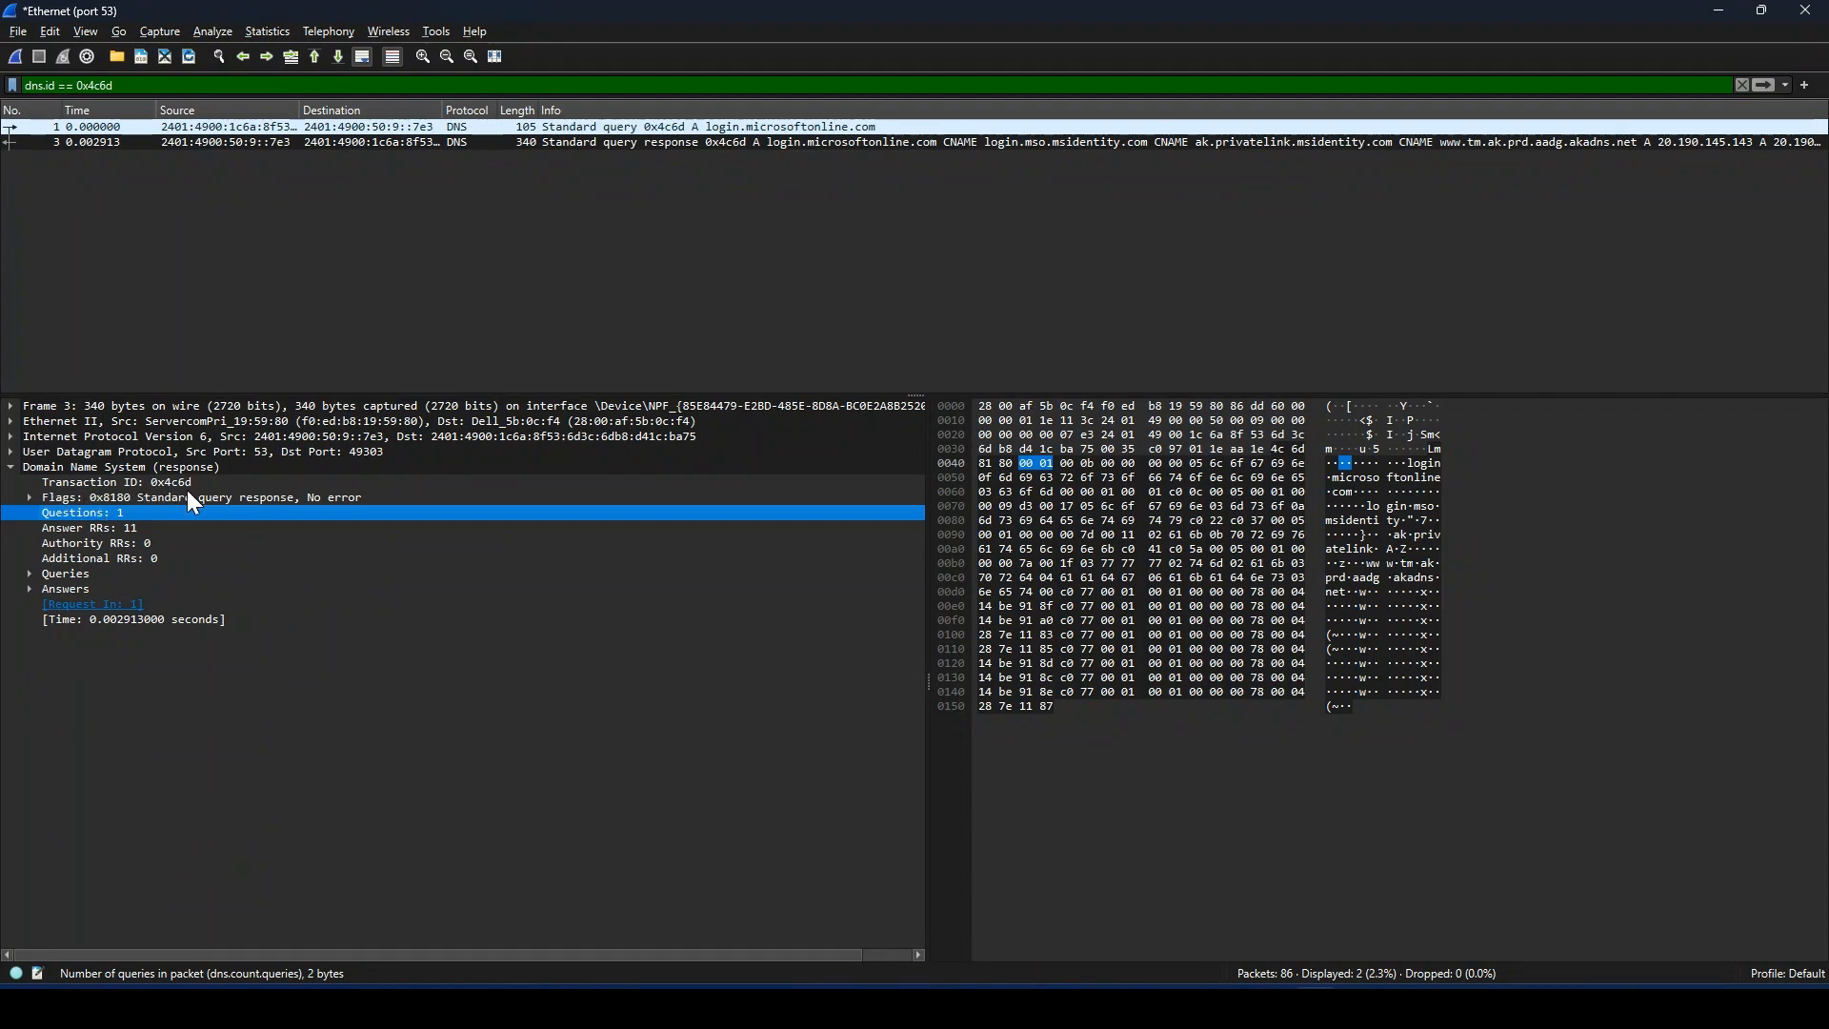
{"action": "double_click", "coordinate": [49, 434]}
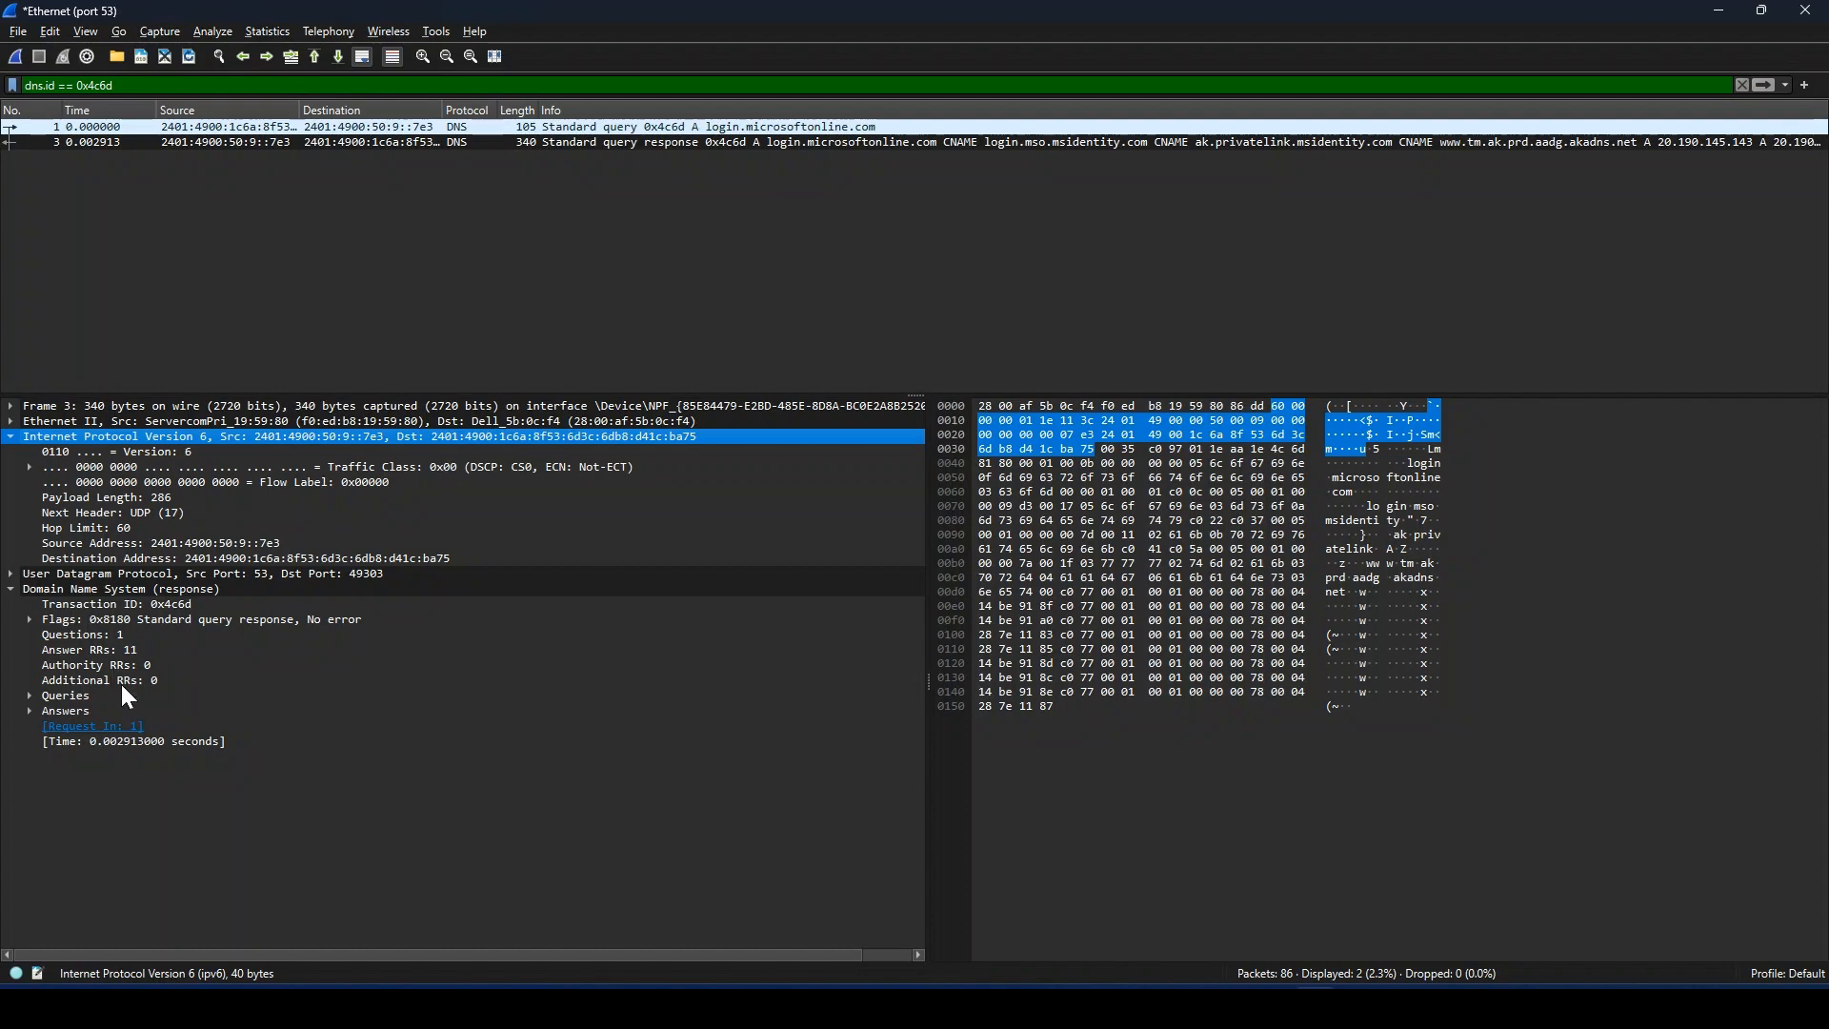
Step: Check the response's transaction ID and expand its Flags to inspect the response, recursion desired and recursion available bits
{"action": "left_click", "coordinate": [75, 604]}
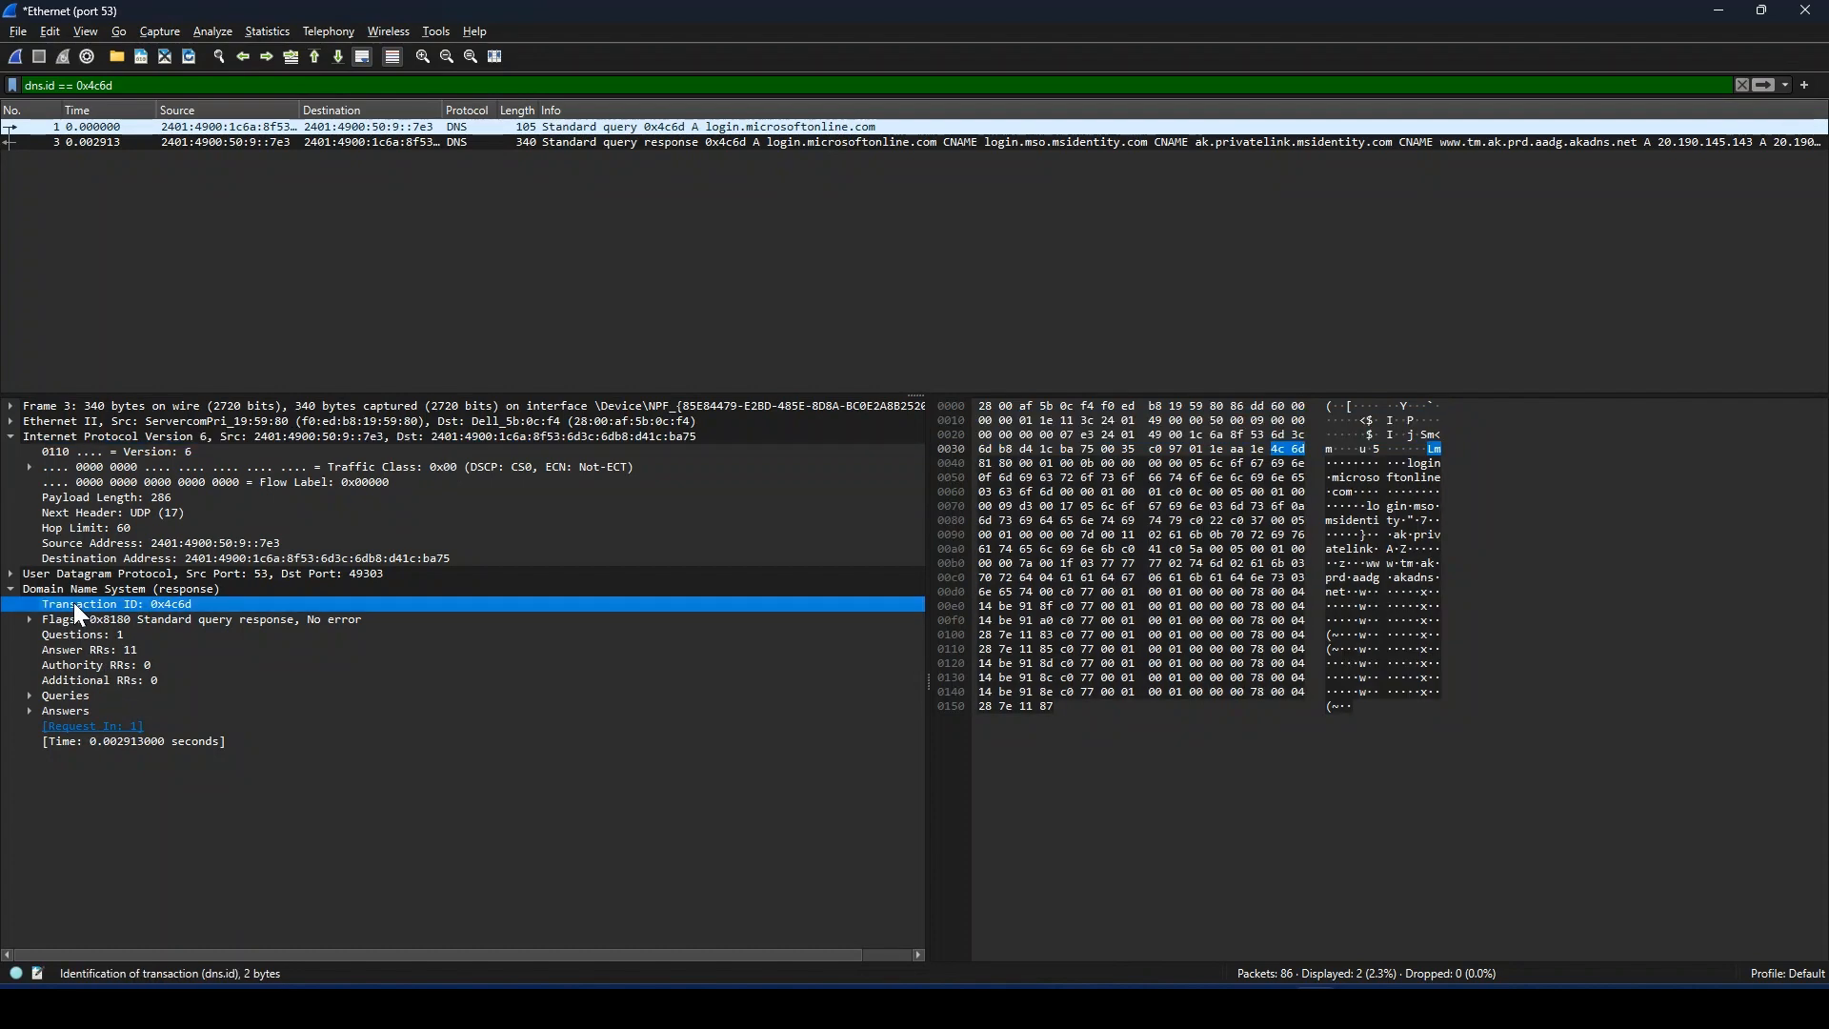
{"action": "left_click", "coordinate": [17, 619]}
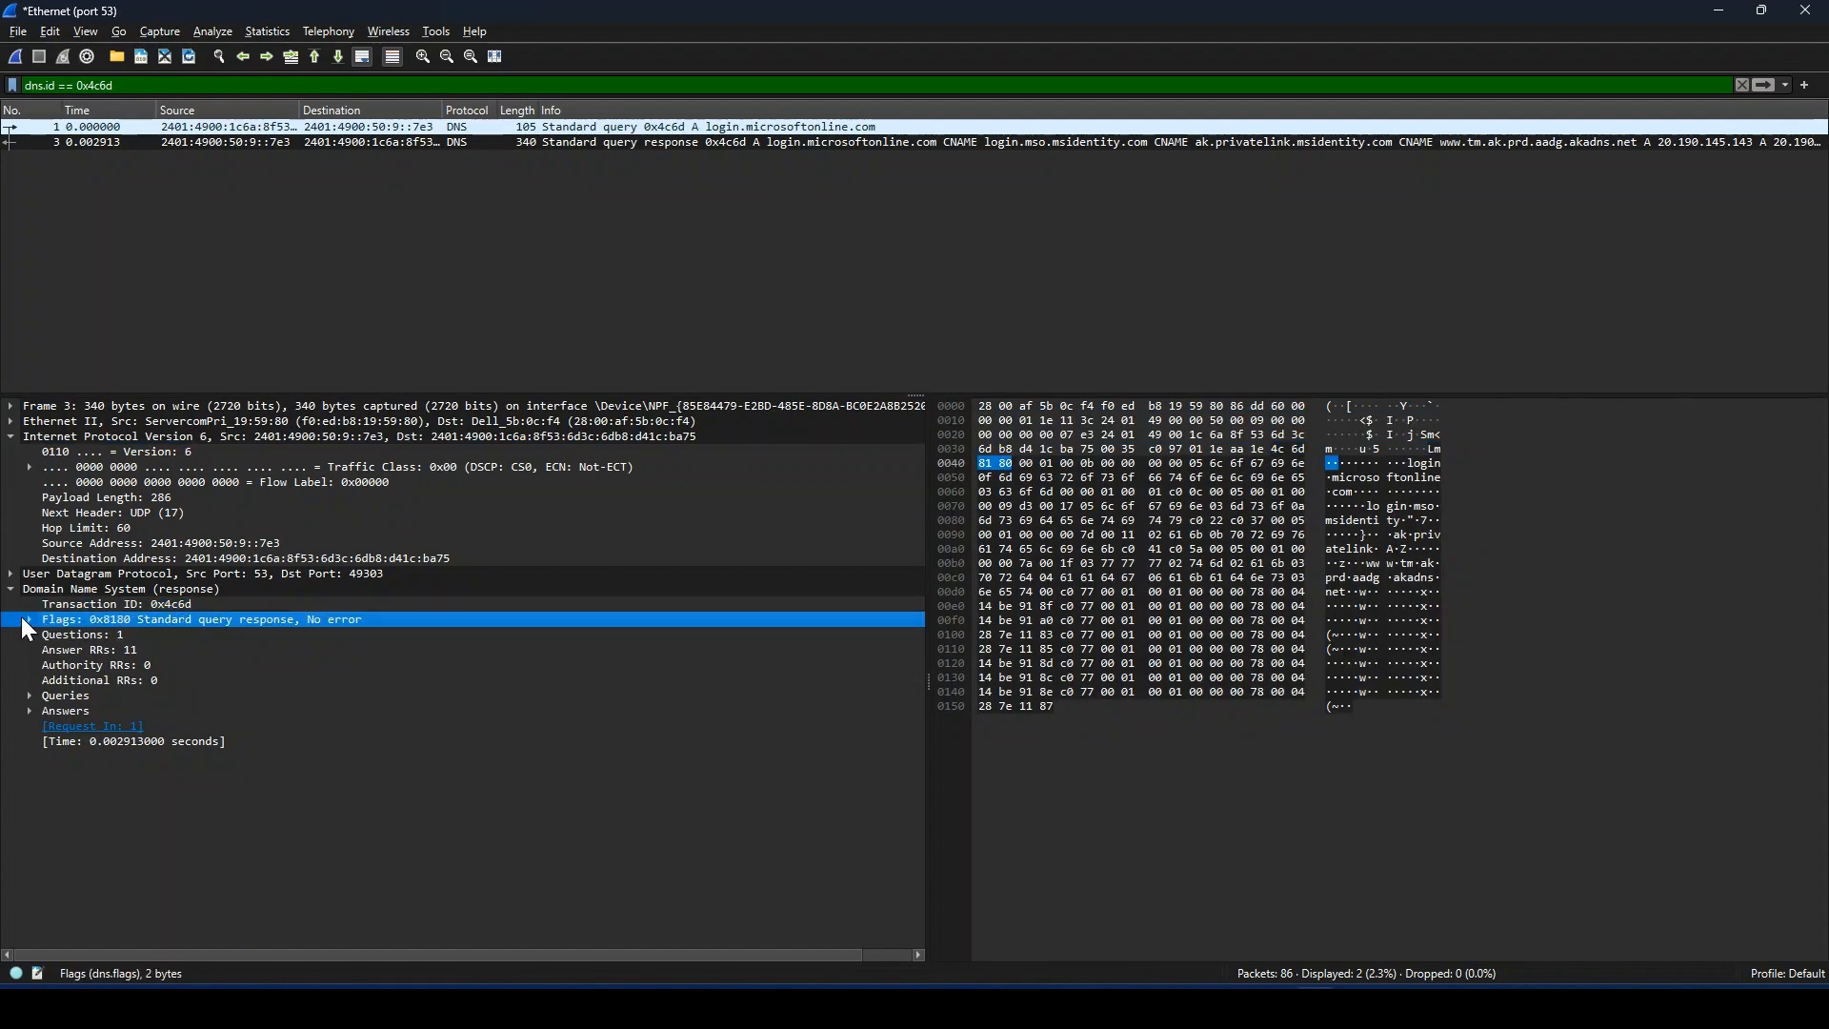
{"action": "left_click", "coordinate": [25, 619]}
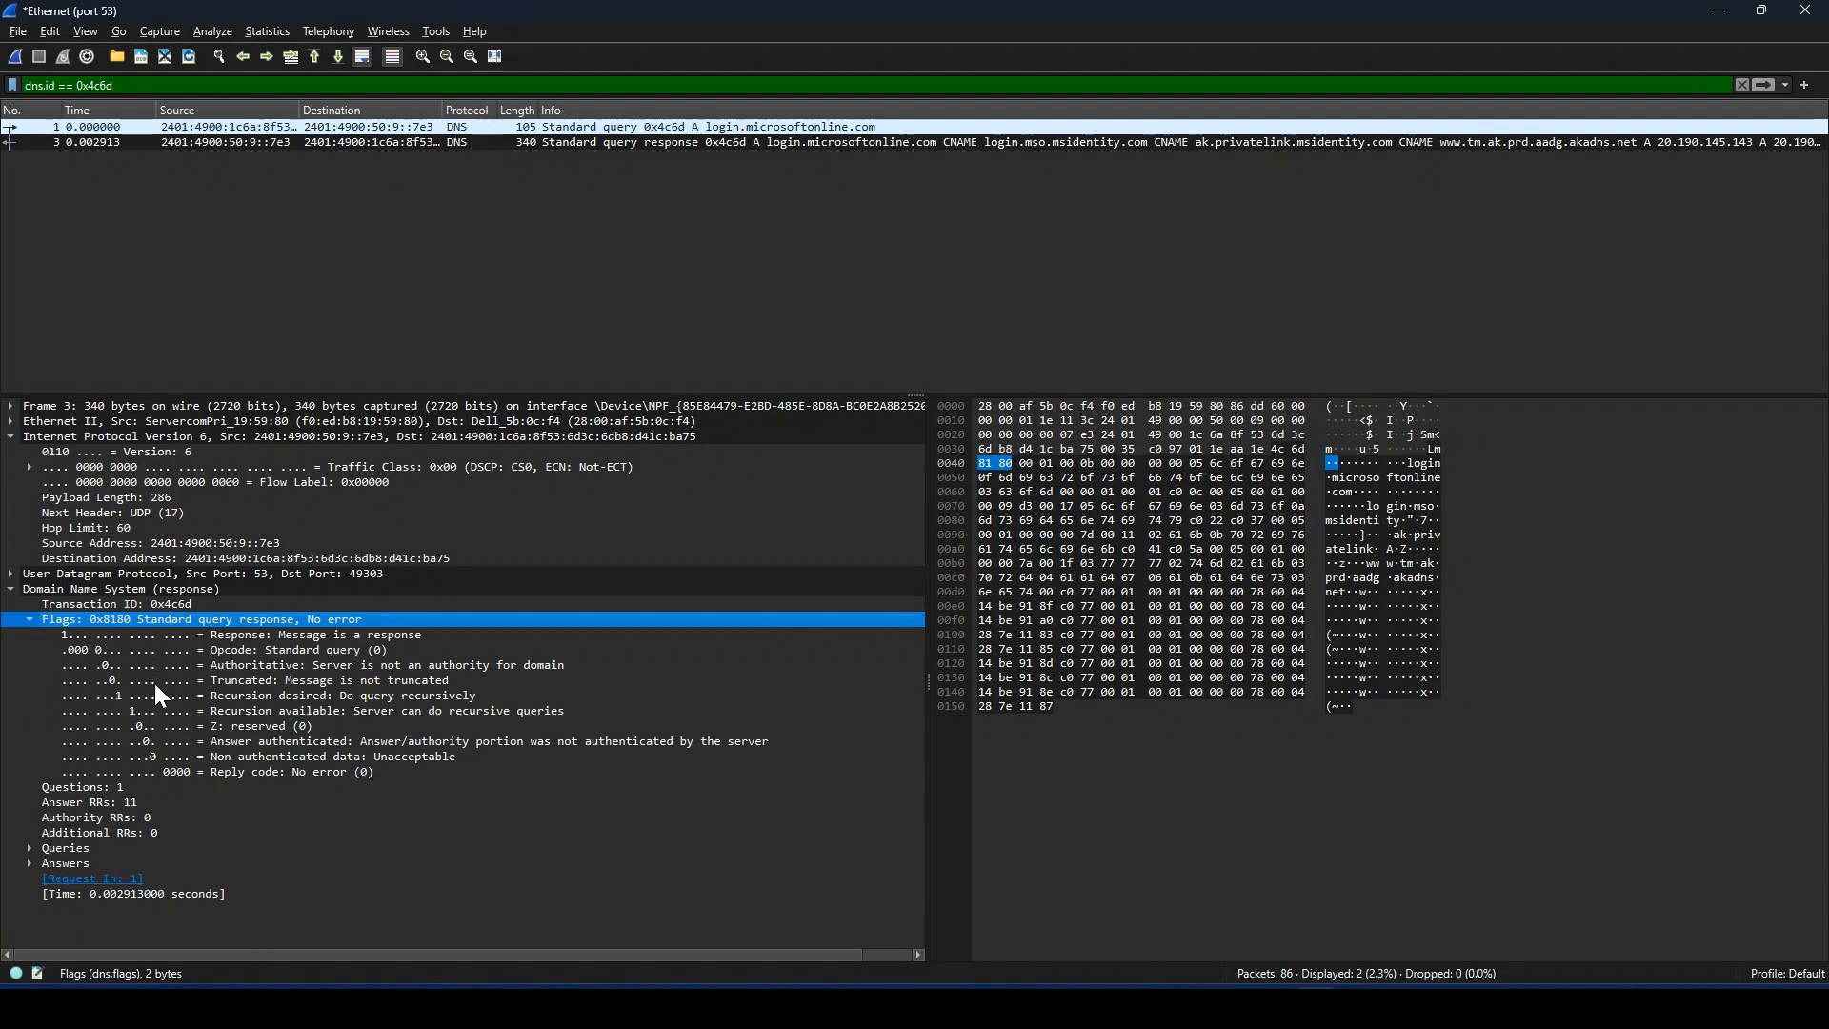
{"action": "left_click", "coordinate": [103, 636]}
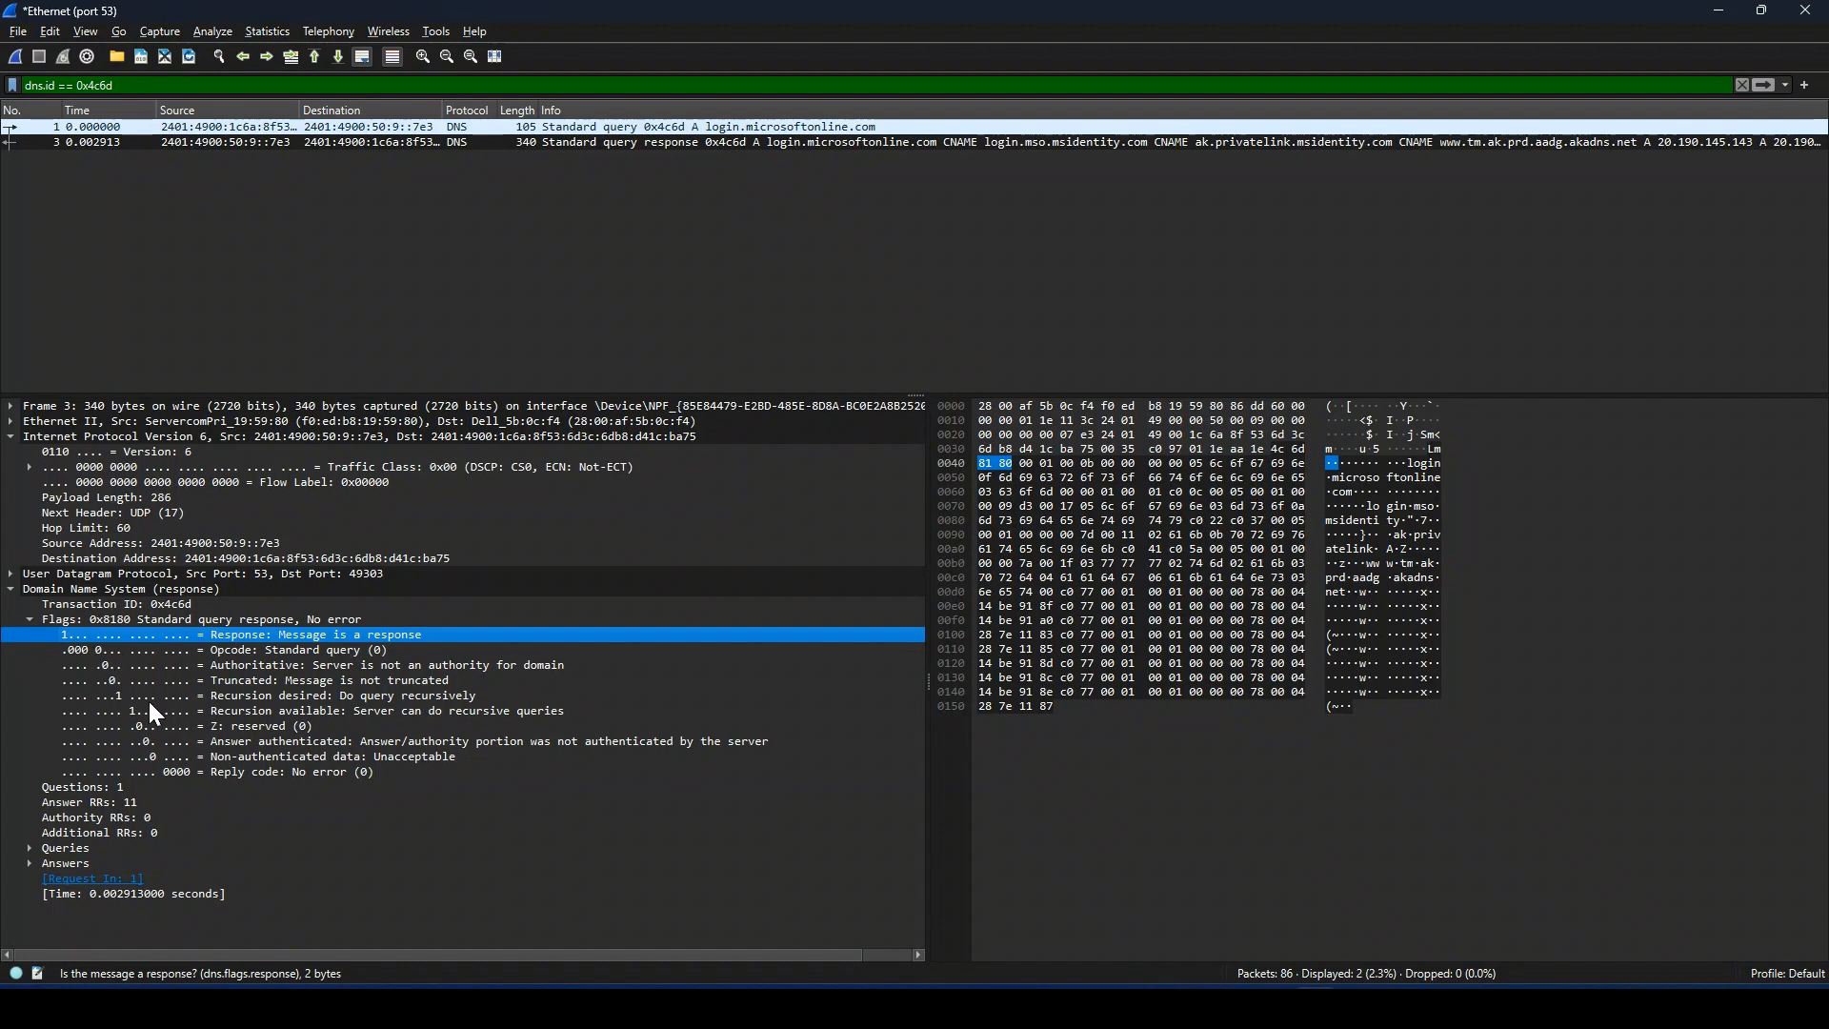
{"action": "left_click", "coordinate": [284, 696]}
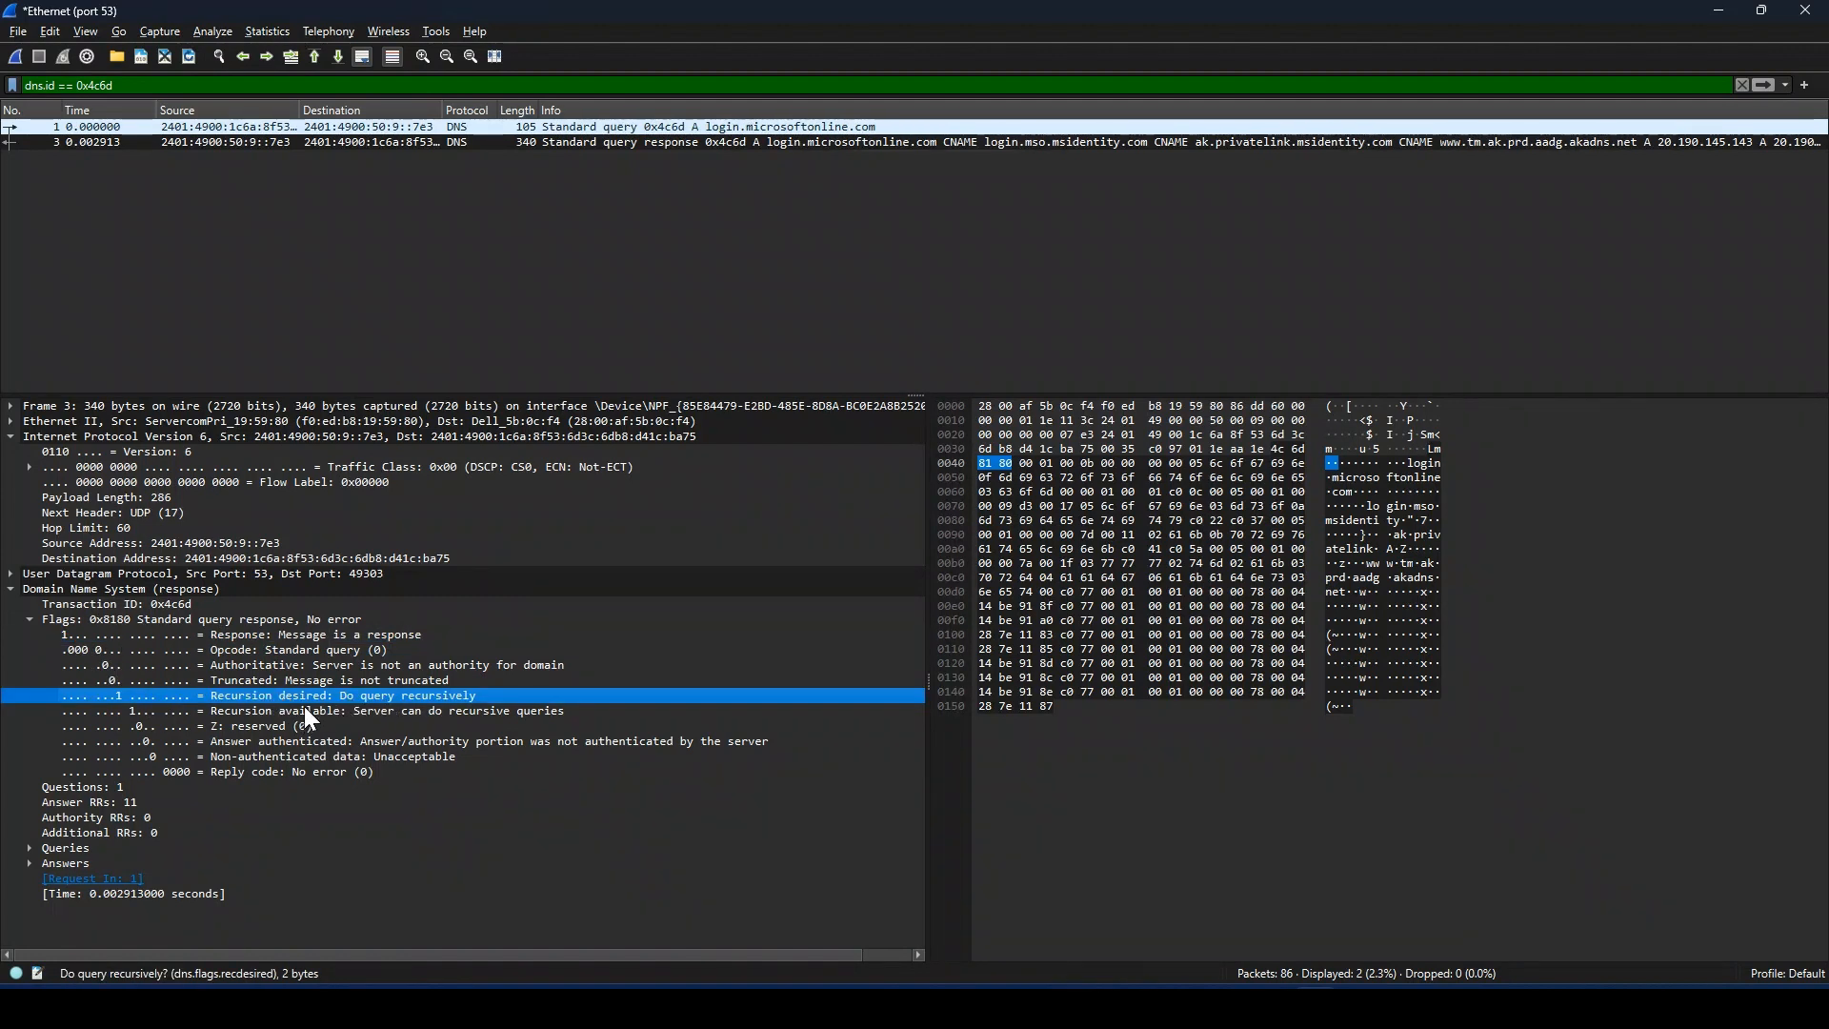
{"action": "left_click", "coordinate": [173, 711]}
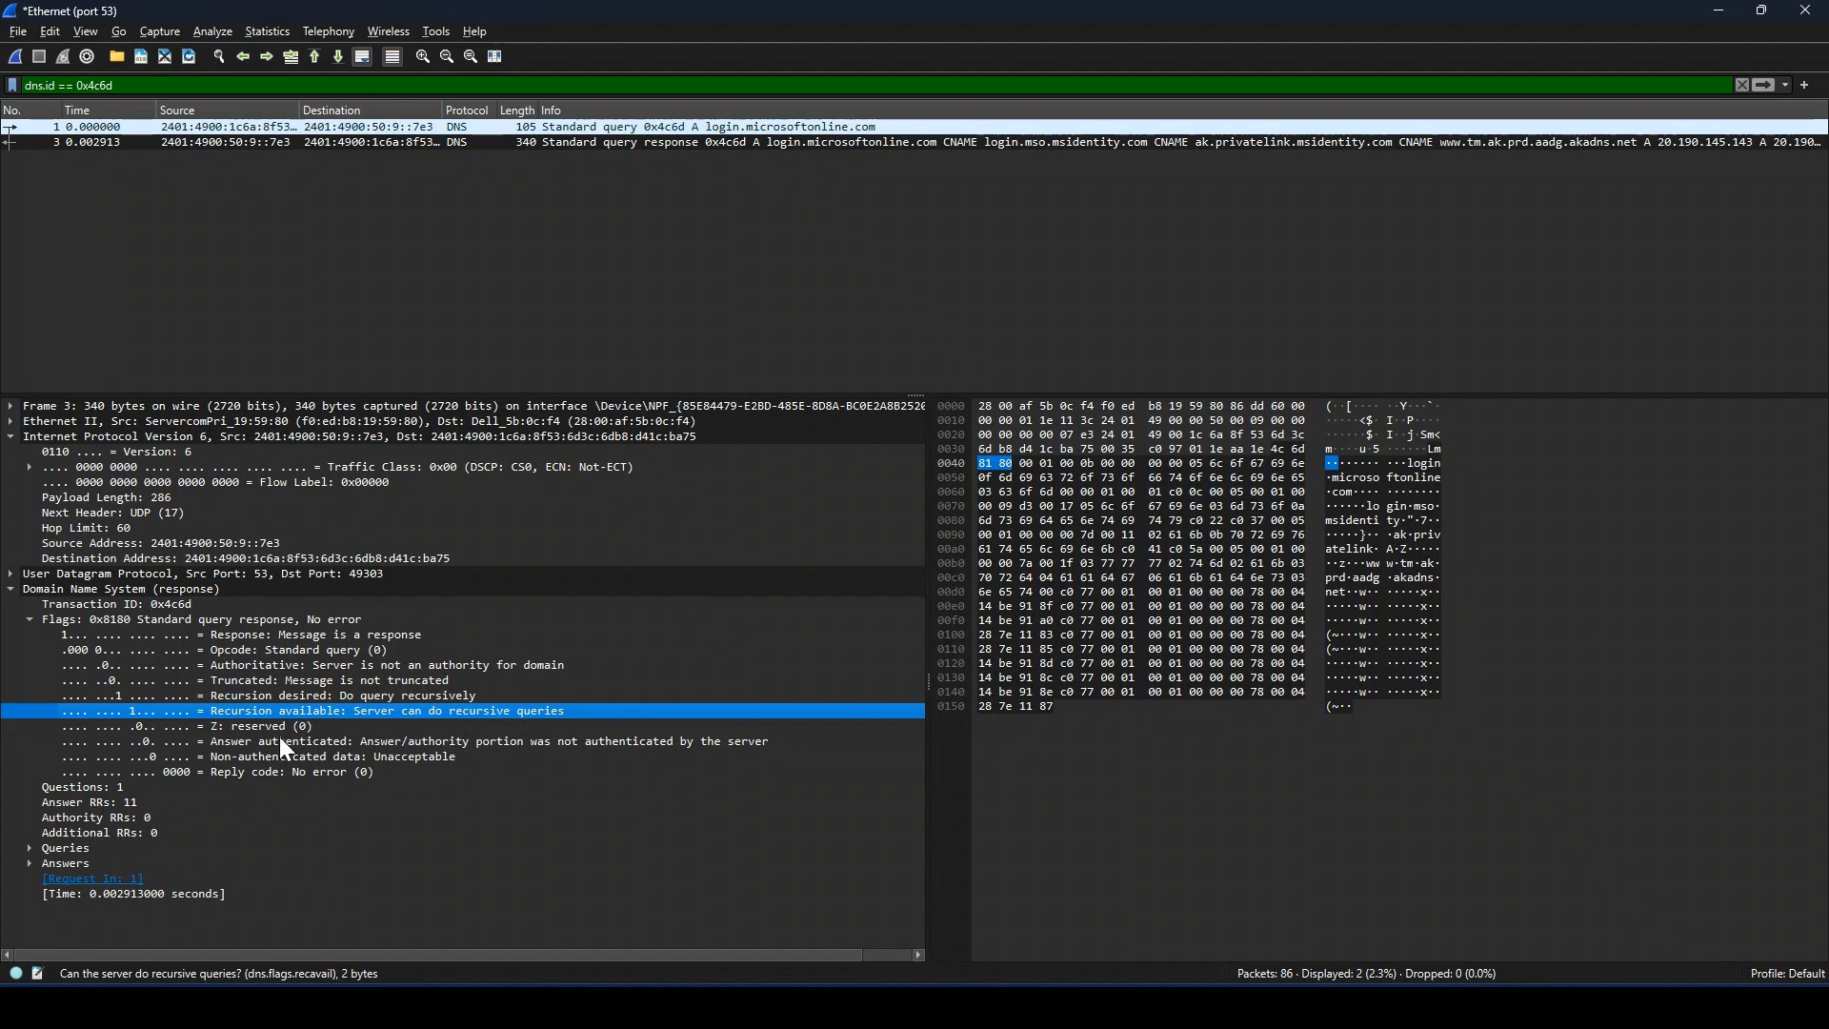
Step: Compare the Questions and Answer RRs counts in the DNS response
{"action": "left_click", "coordinate": [120, 789]}
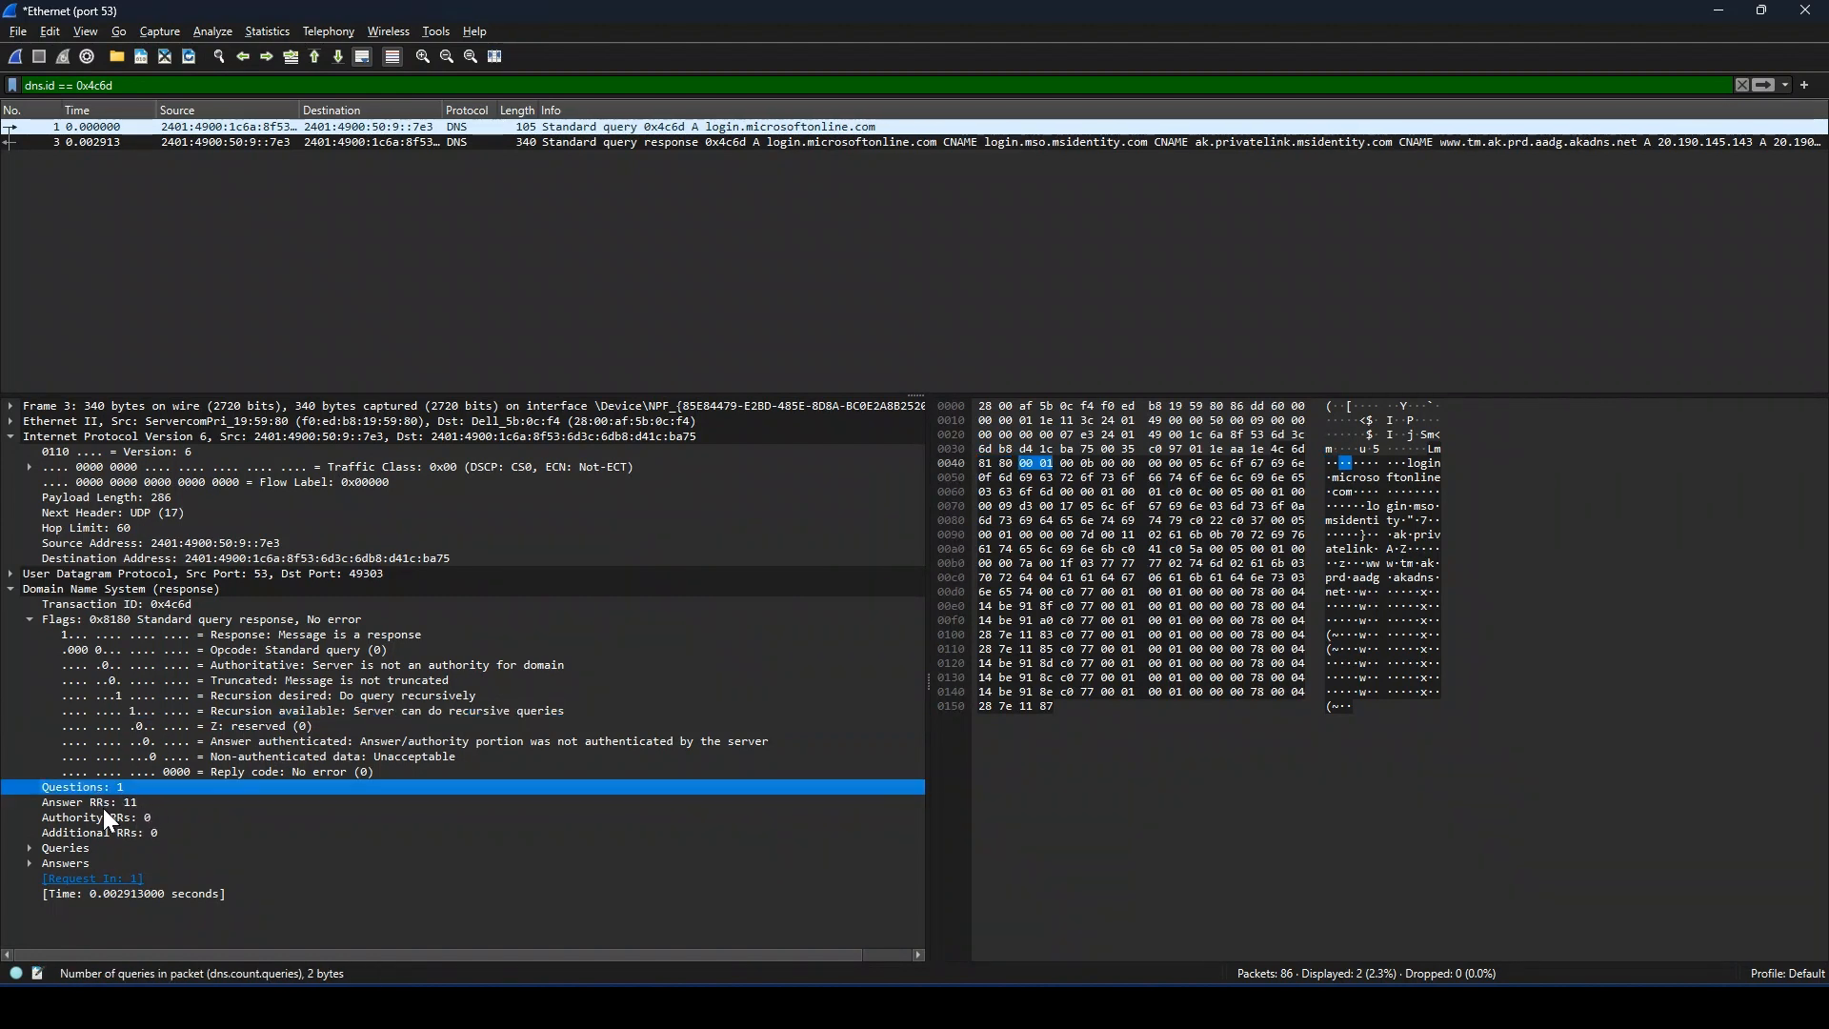
{"action": "left_click", "coordinate": [101, 805]}
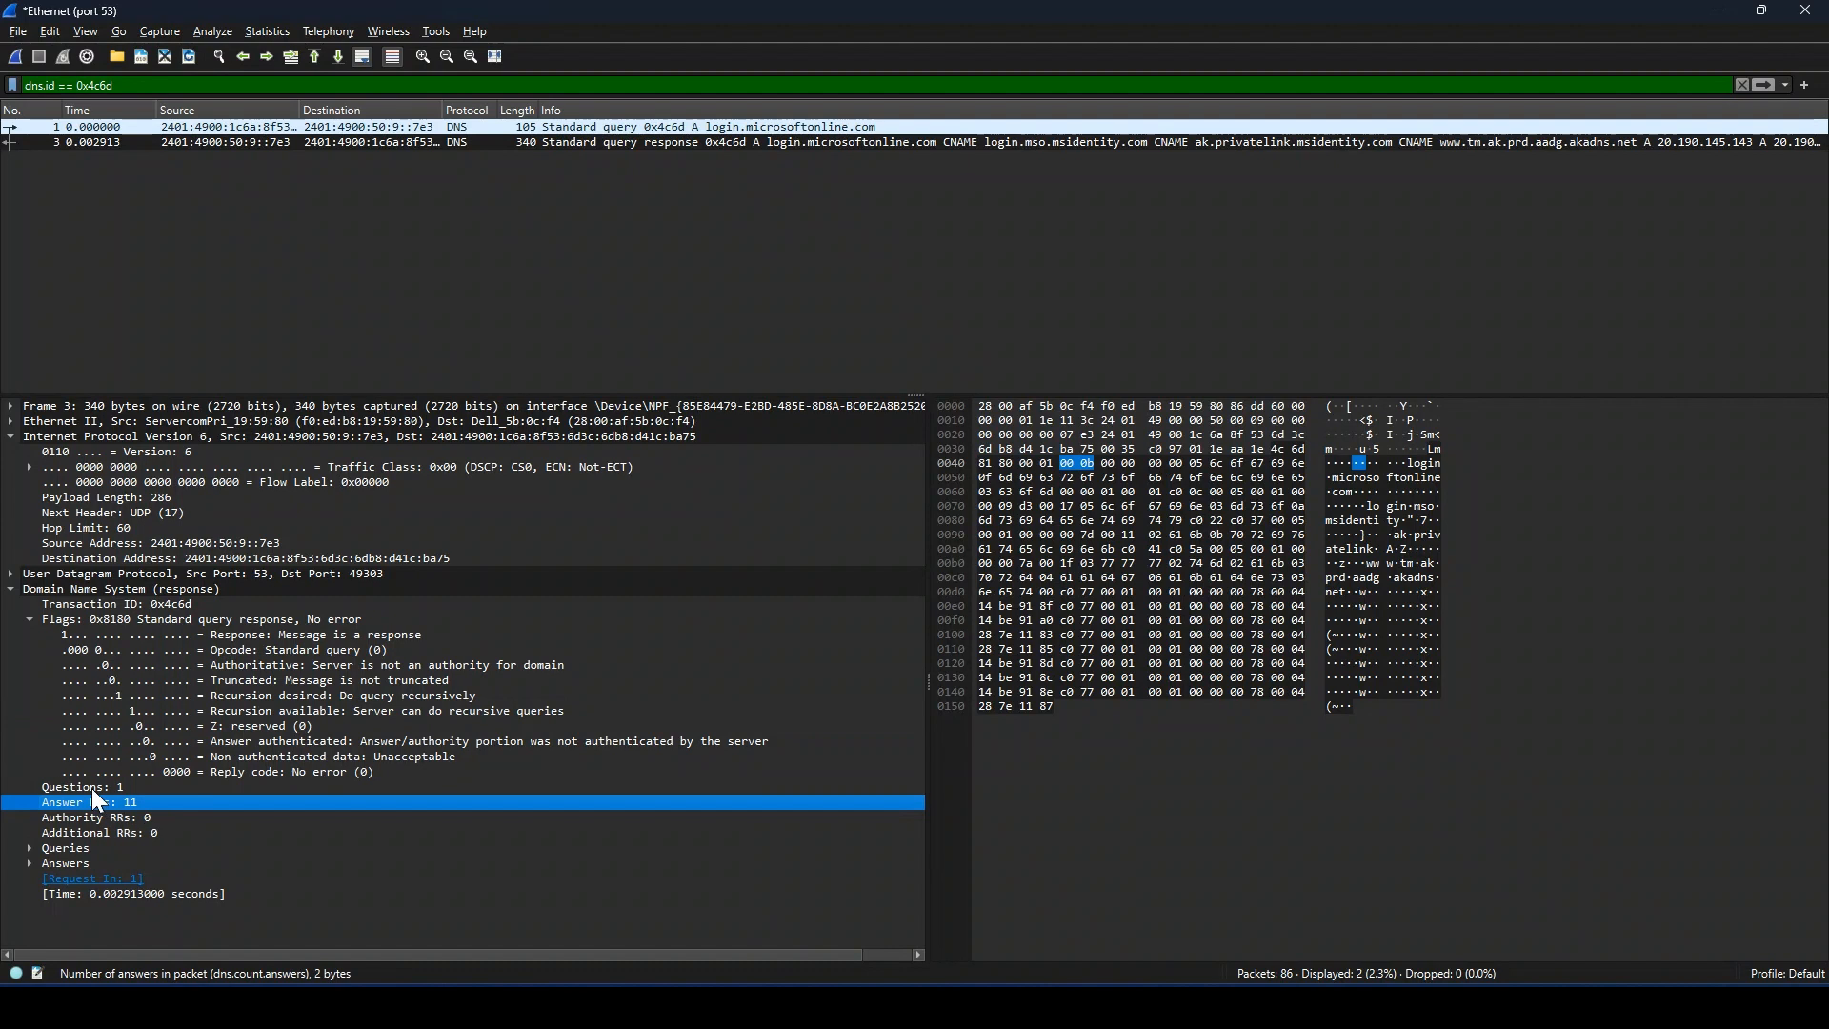
{"action": "left_click", "coordinate": [90, 787]}
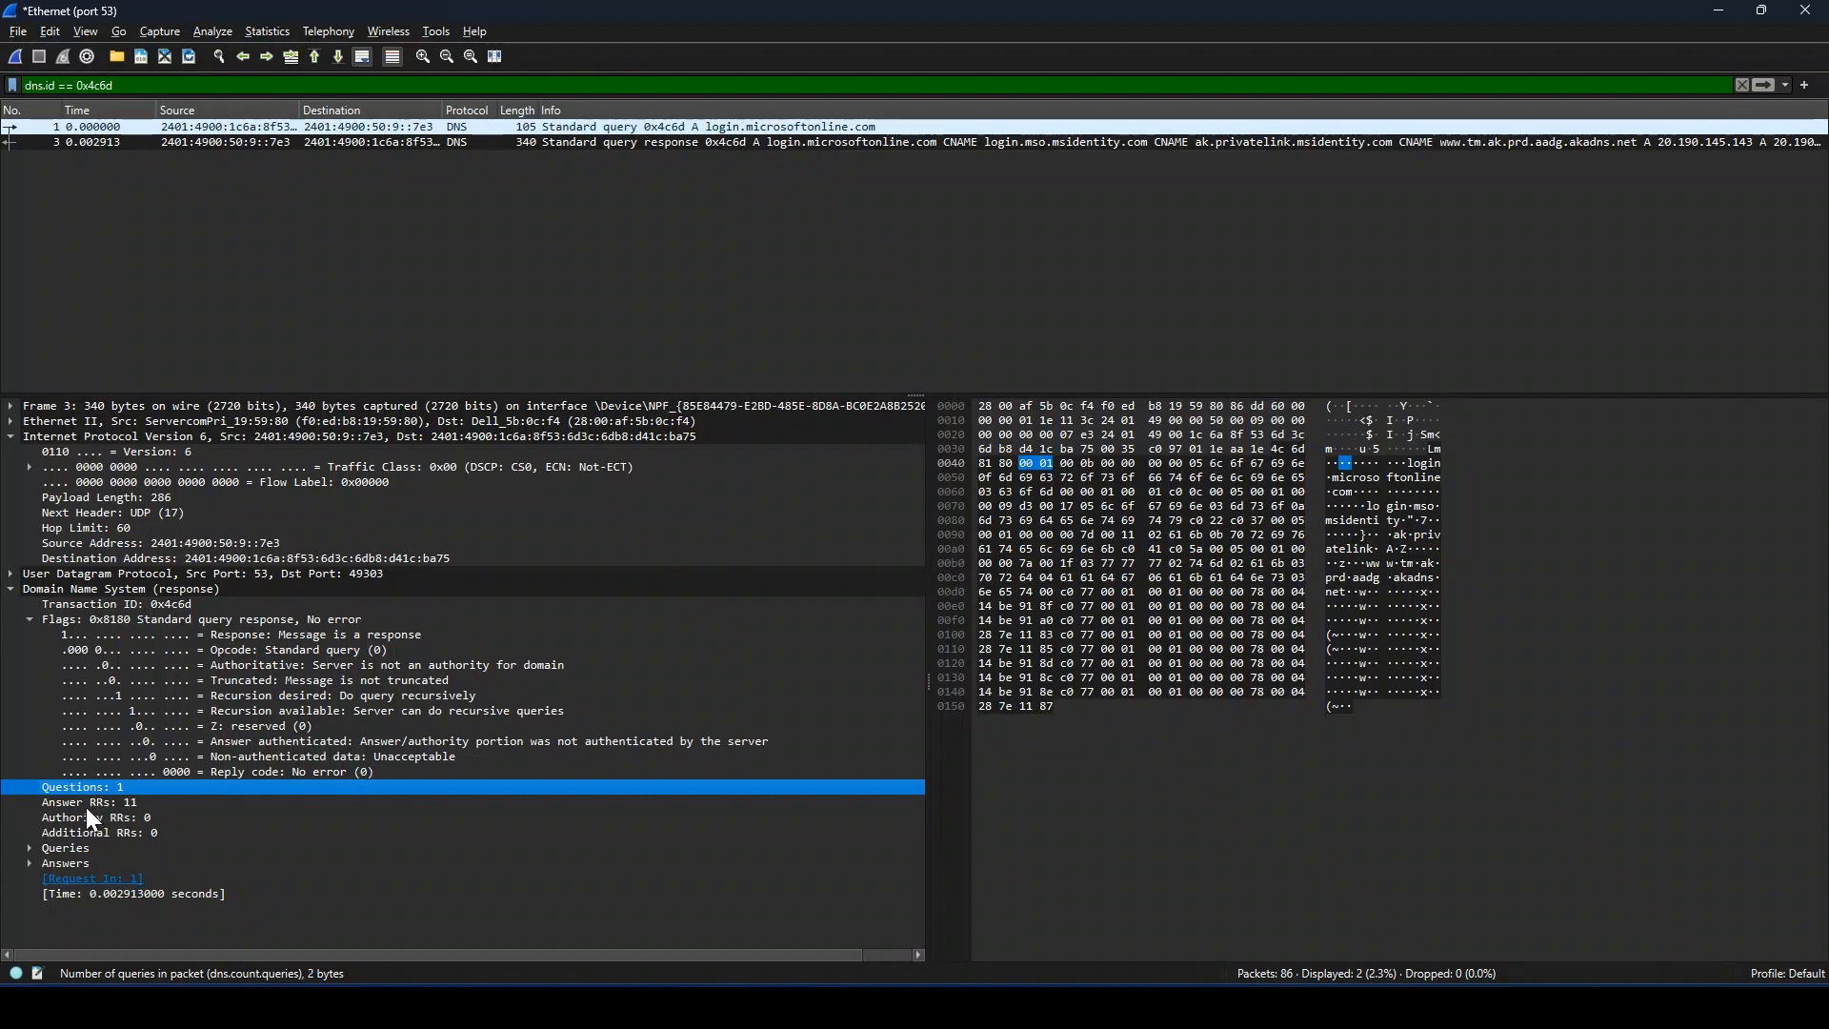
{"action": "left_click", "coordinate": [147, 803]}
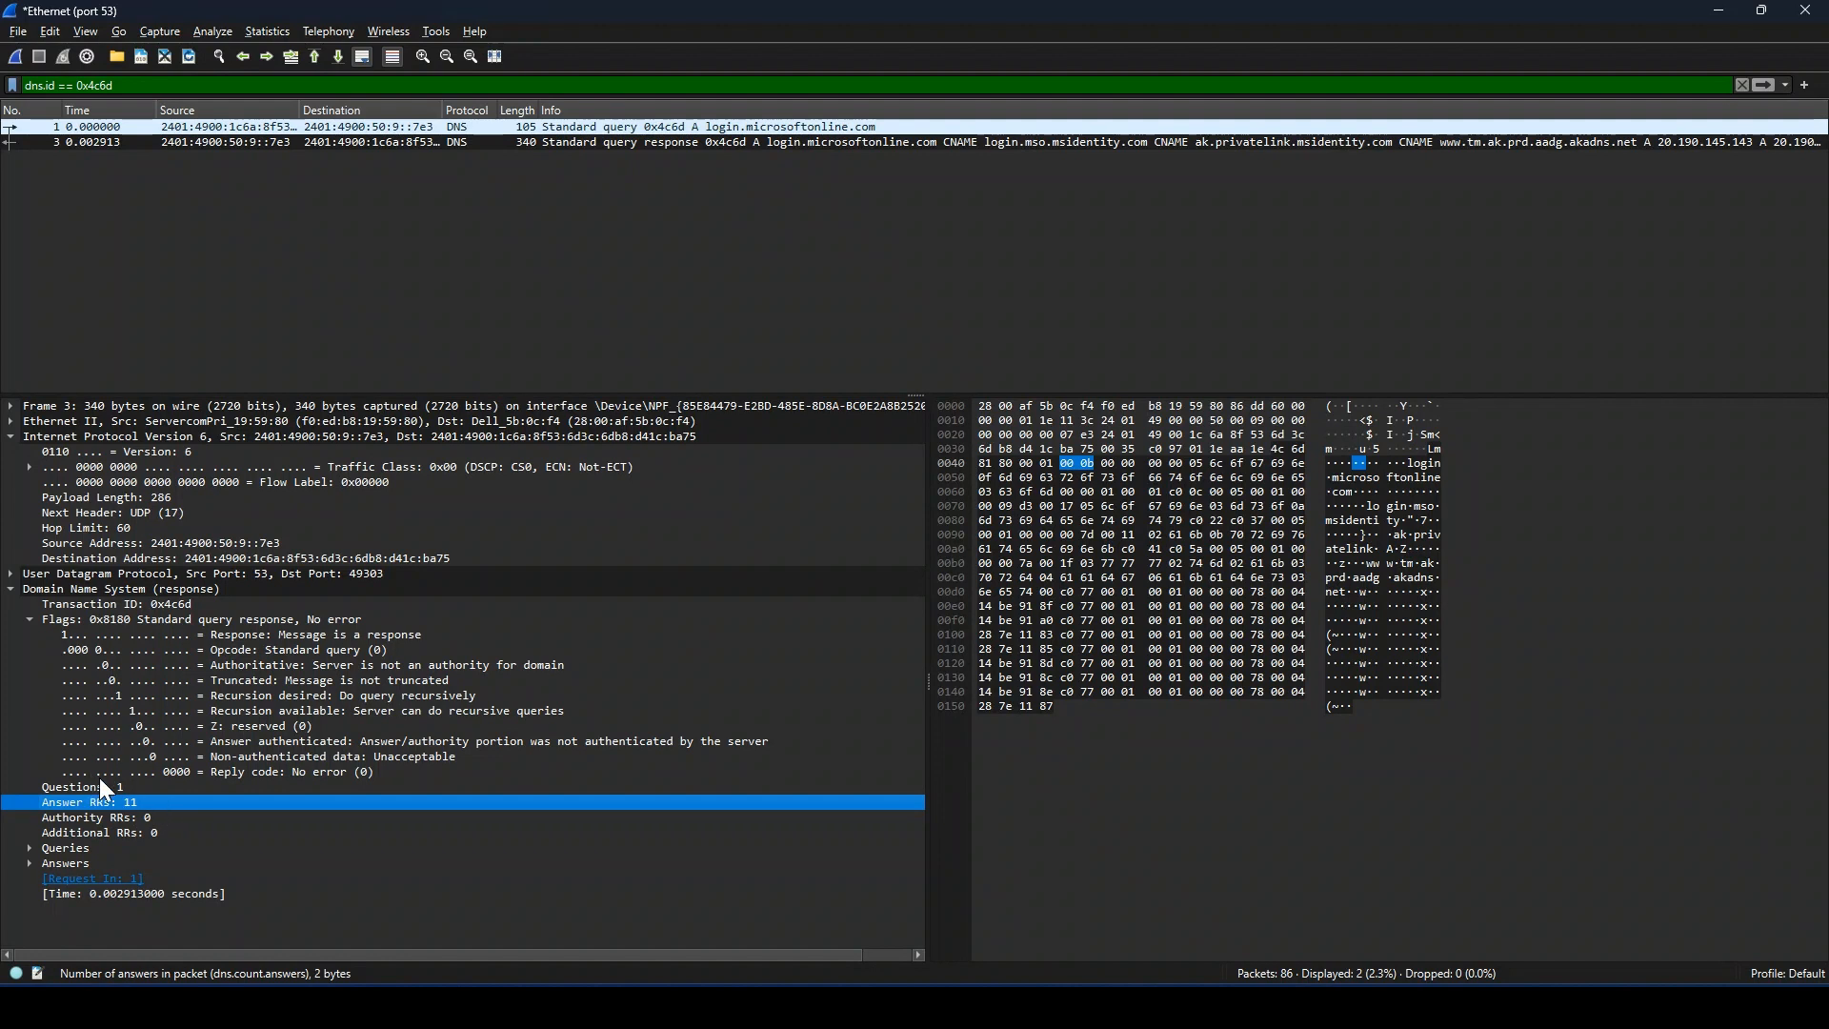
Step: Expand the Queries and Answers sections of the DNS response
{"action": "left_click", "coordinate": [66, 846]}
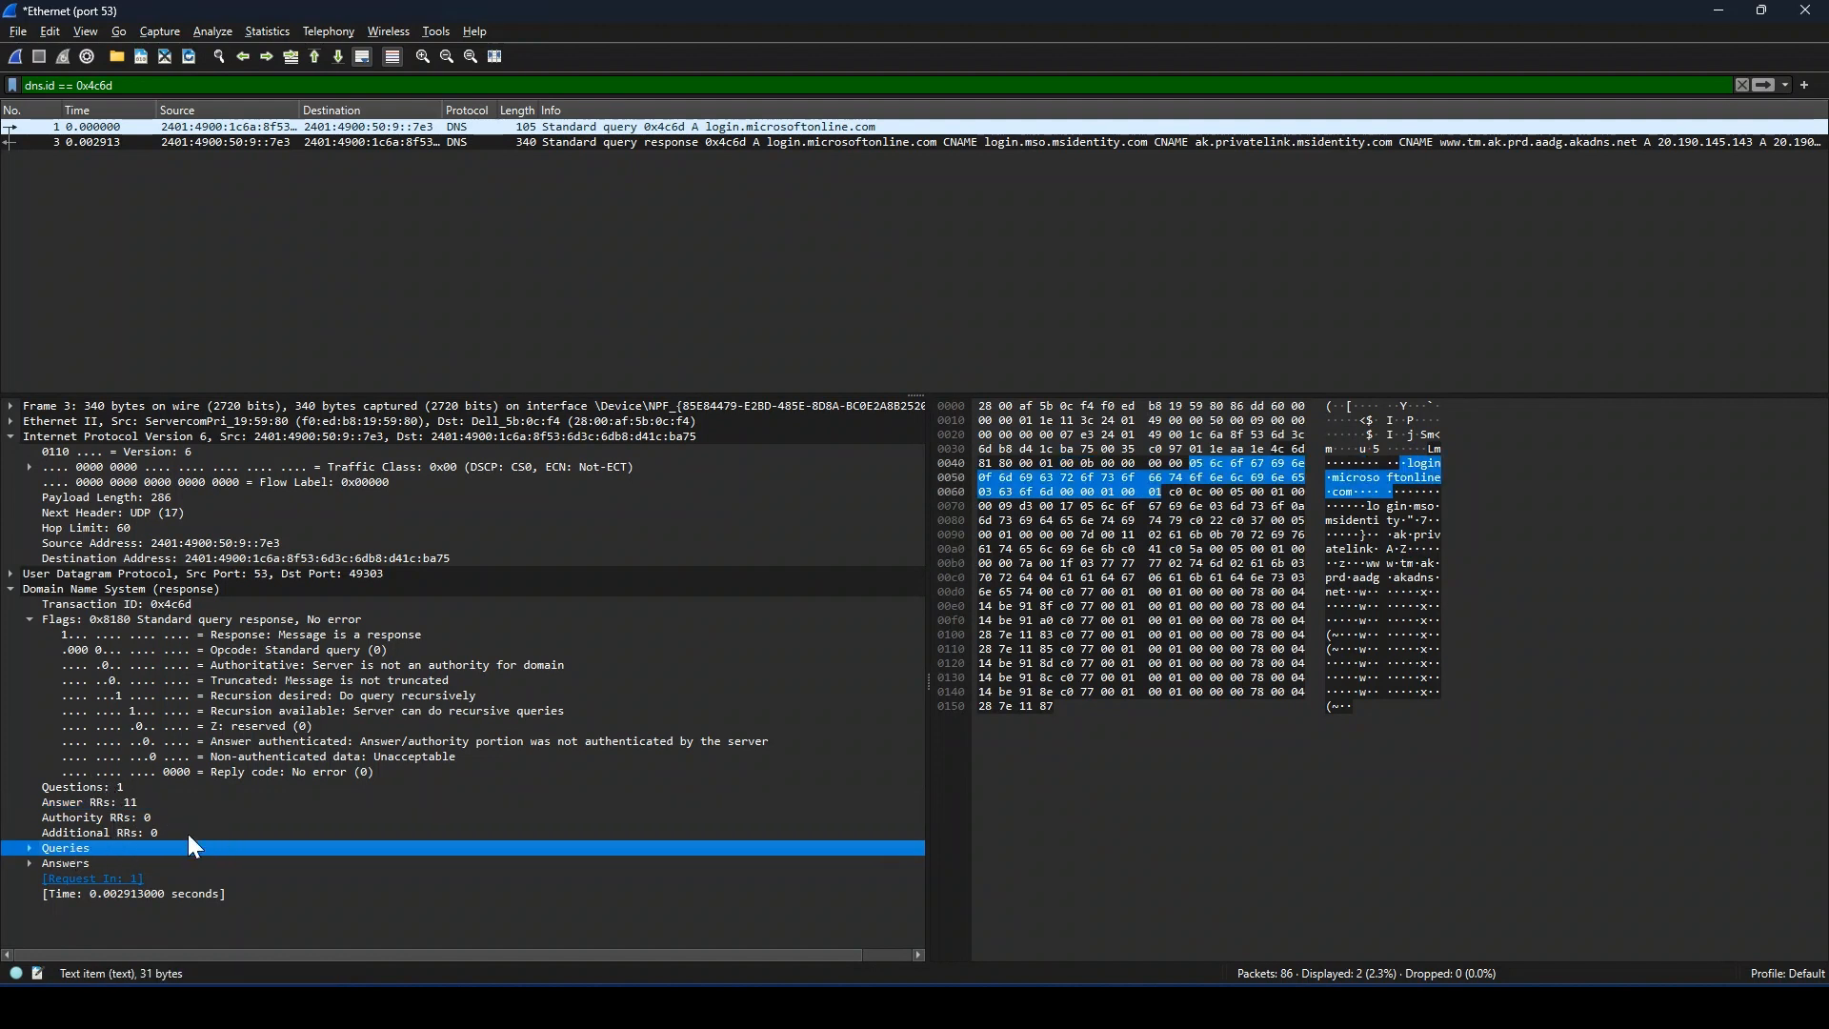
{"action": "left_click", "coordinate": [29, 847]}
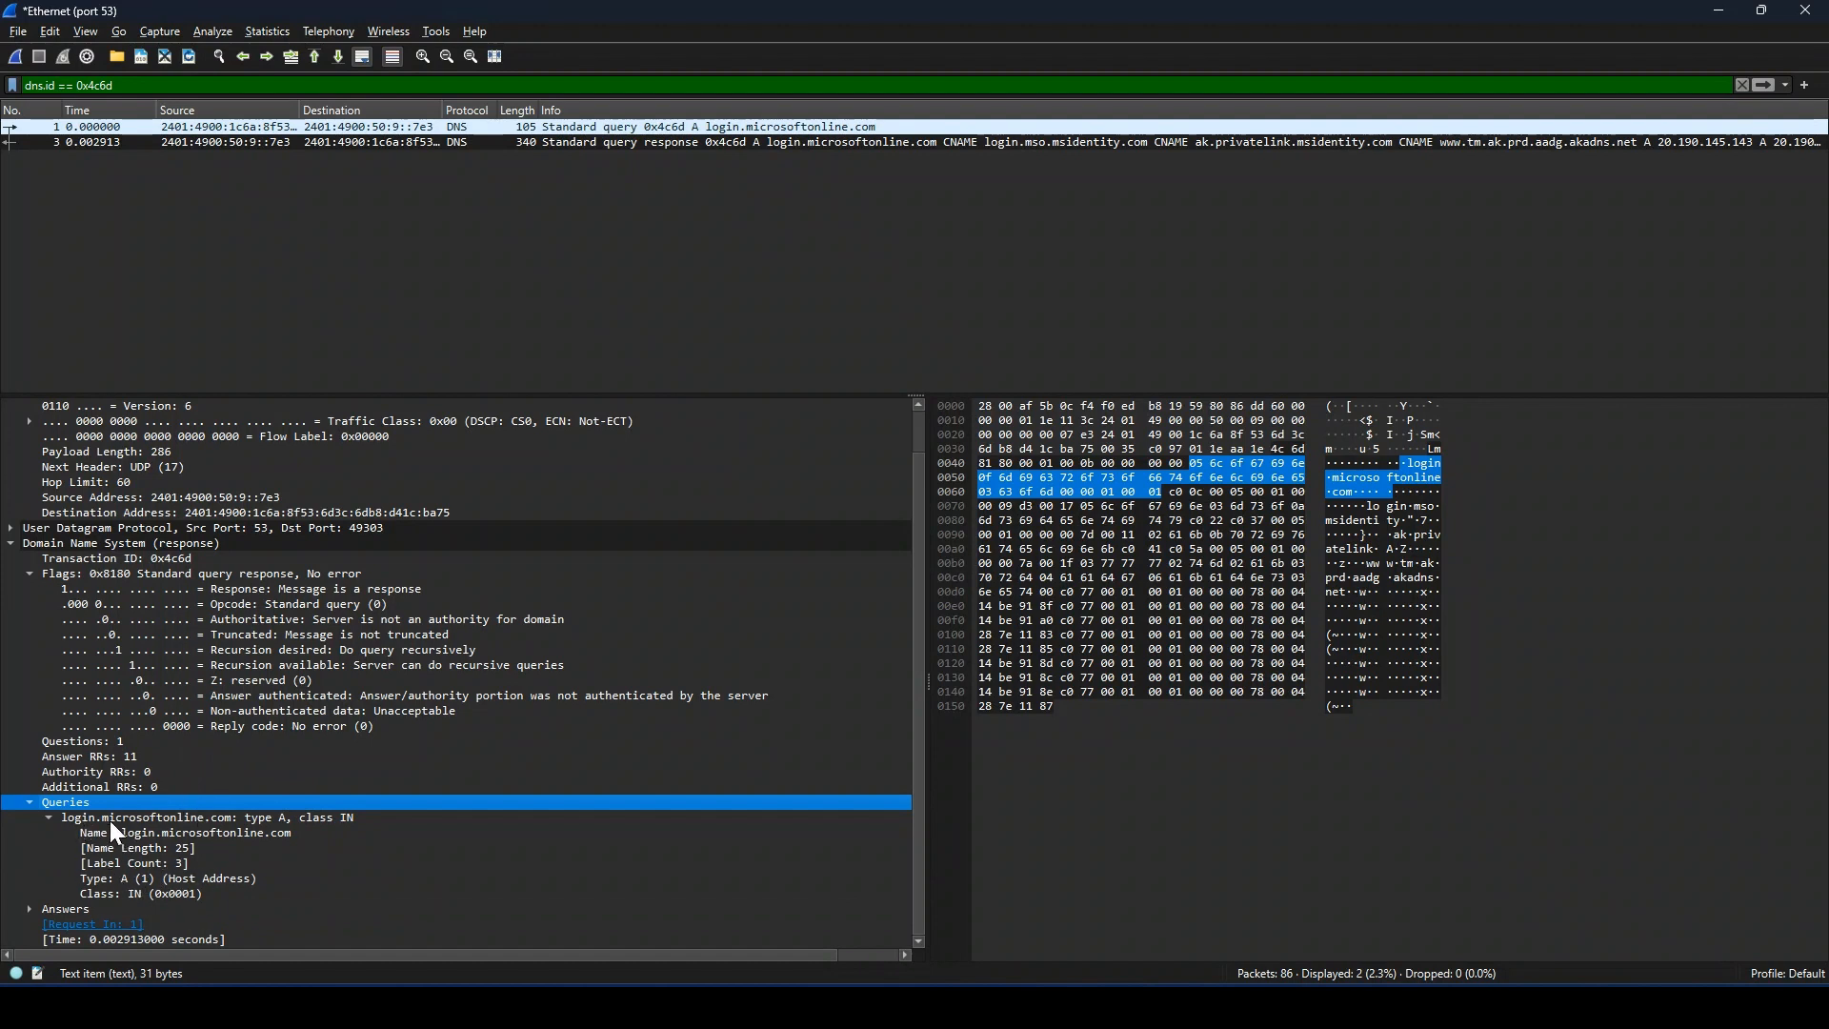
{"action": "left_click", "coordinate": [32, 907]}
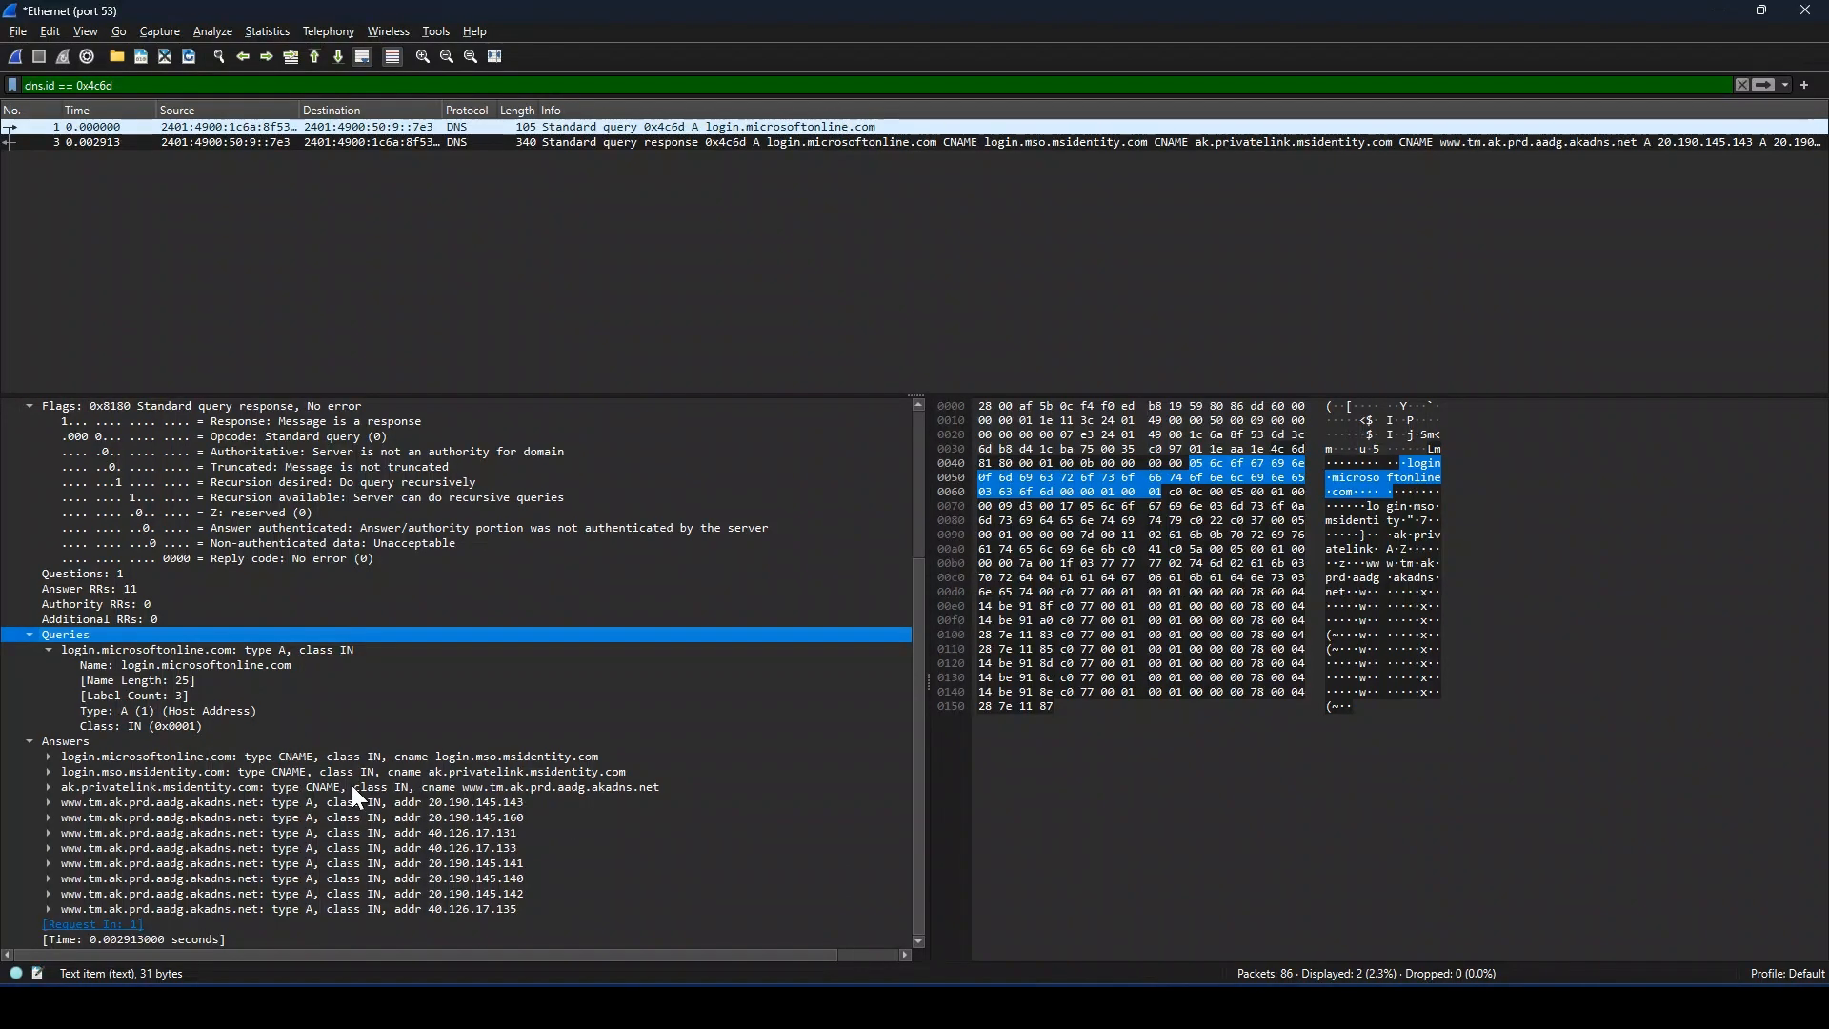
{"action": "left_click", "coordinate": [94, 756]}
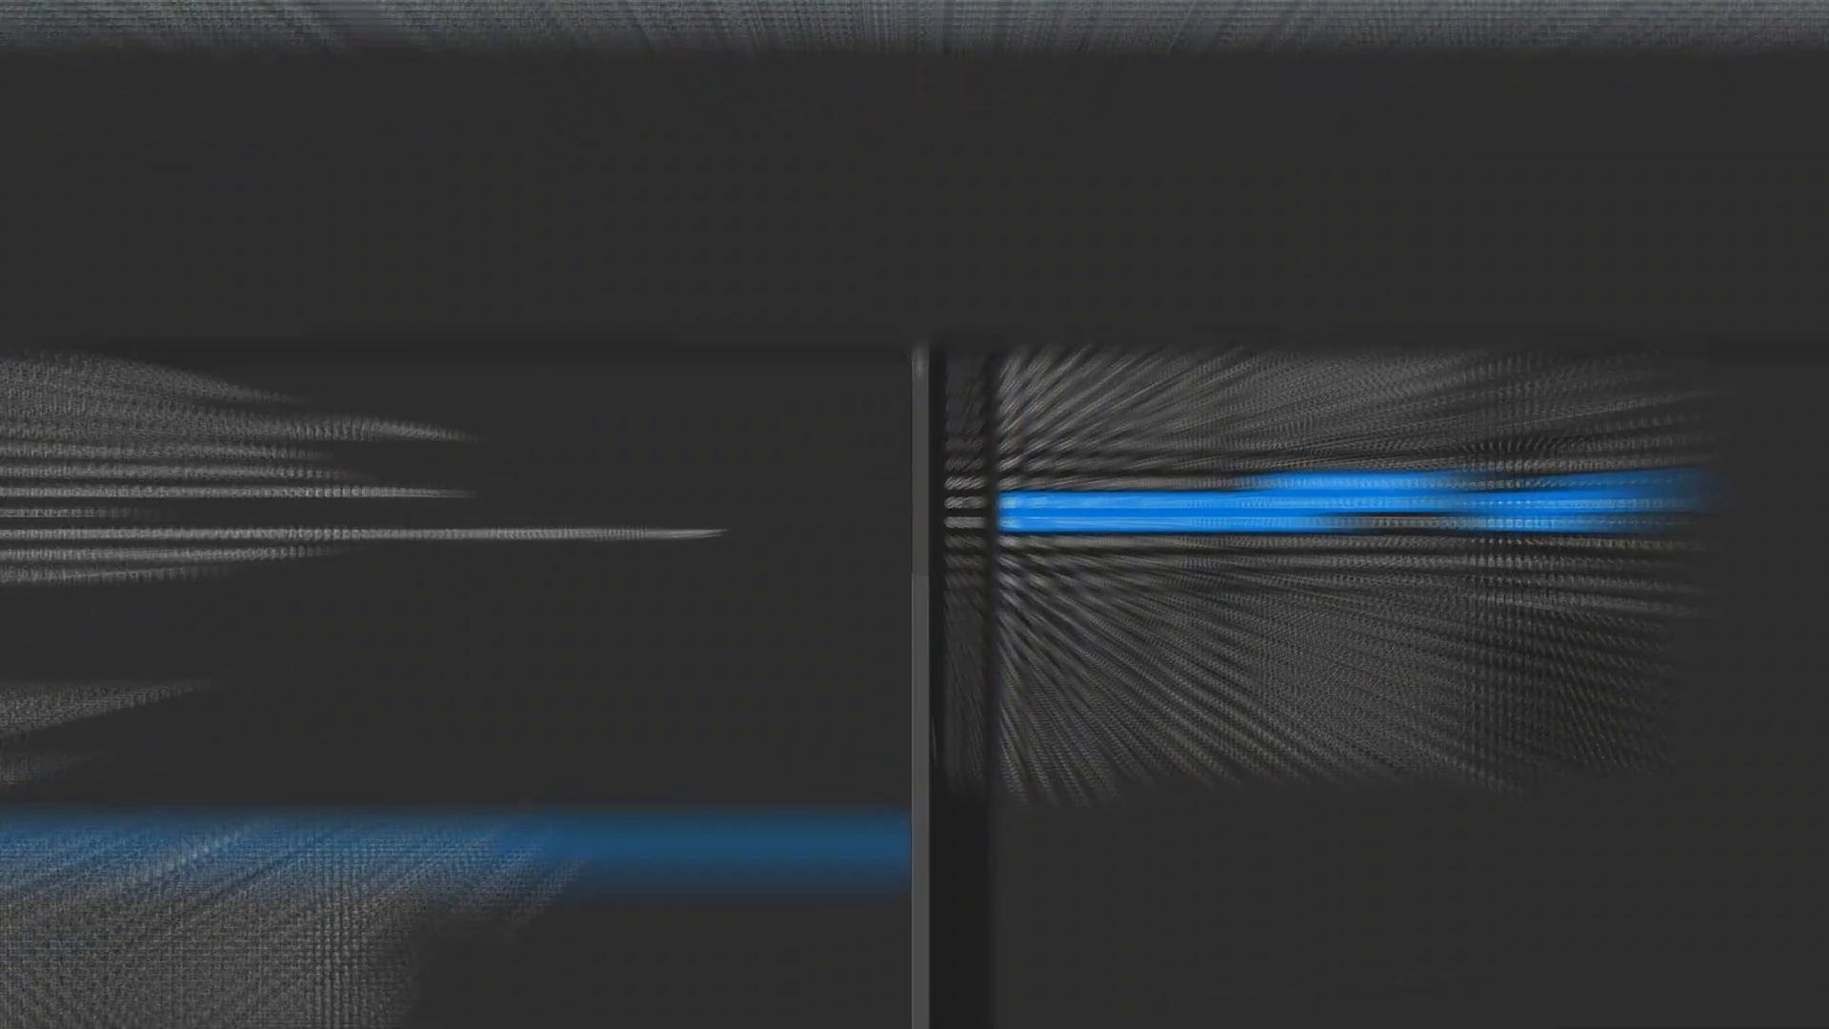
{"action": "left_click", "coordinate": [346, 763]}
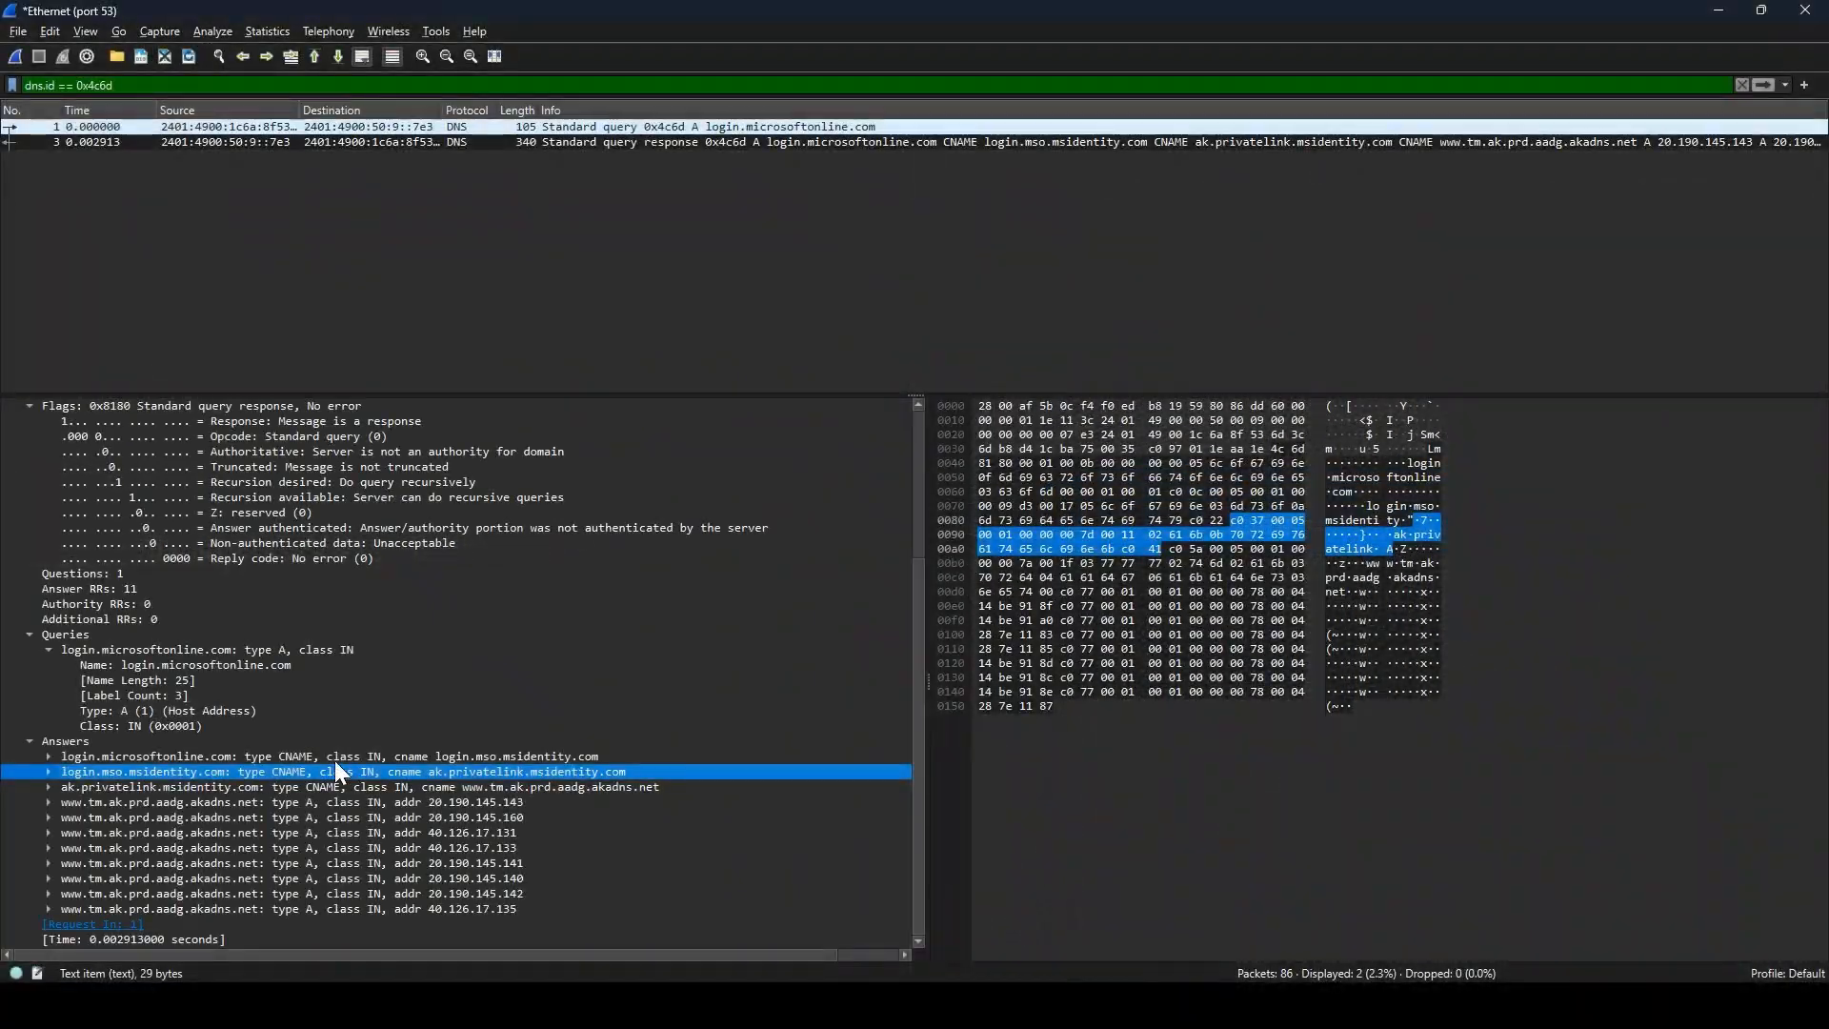
{"action": "left_click", "coordinate": [293, 803]}
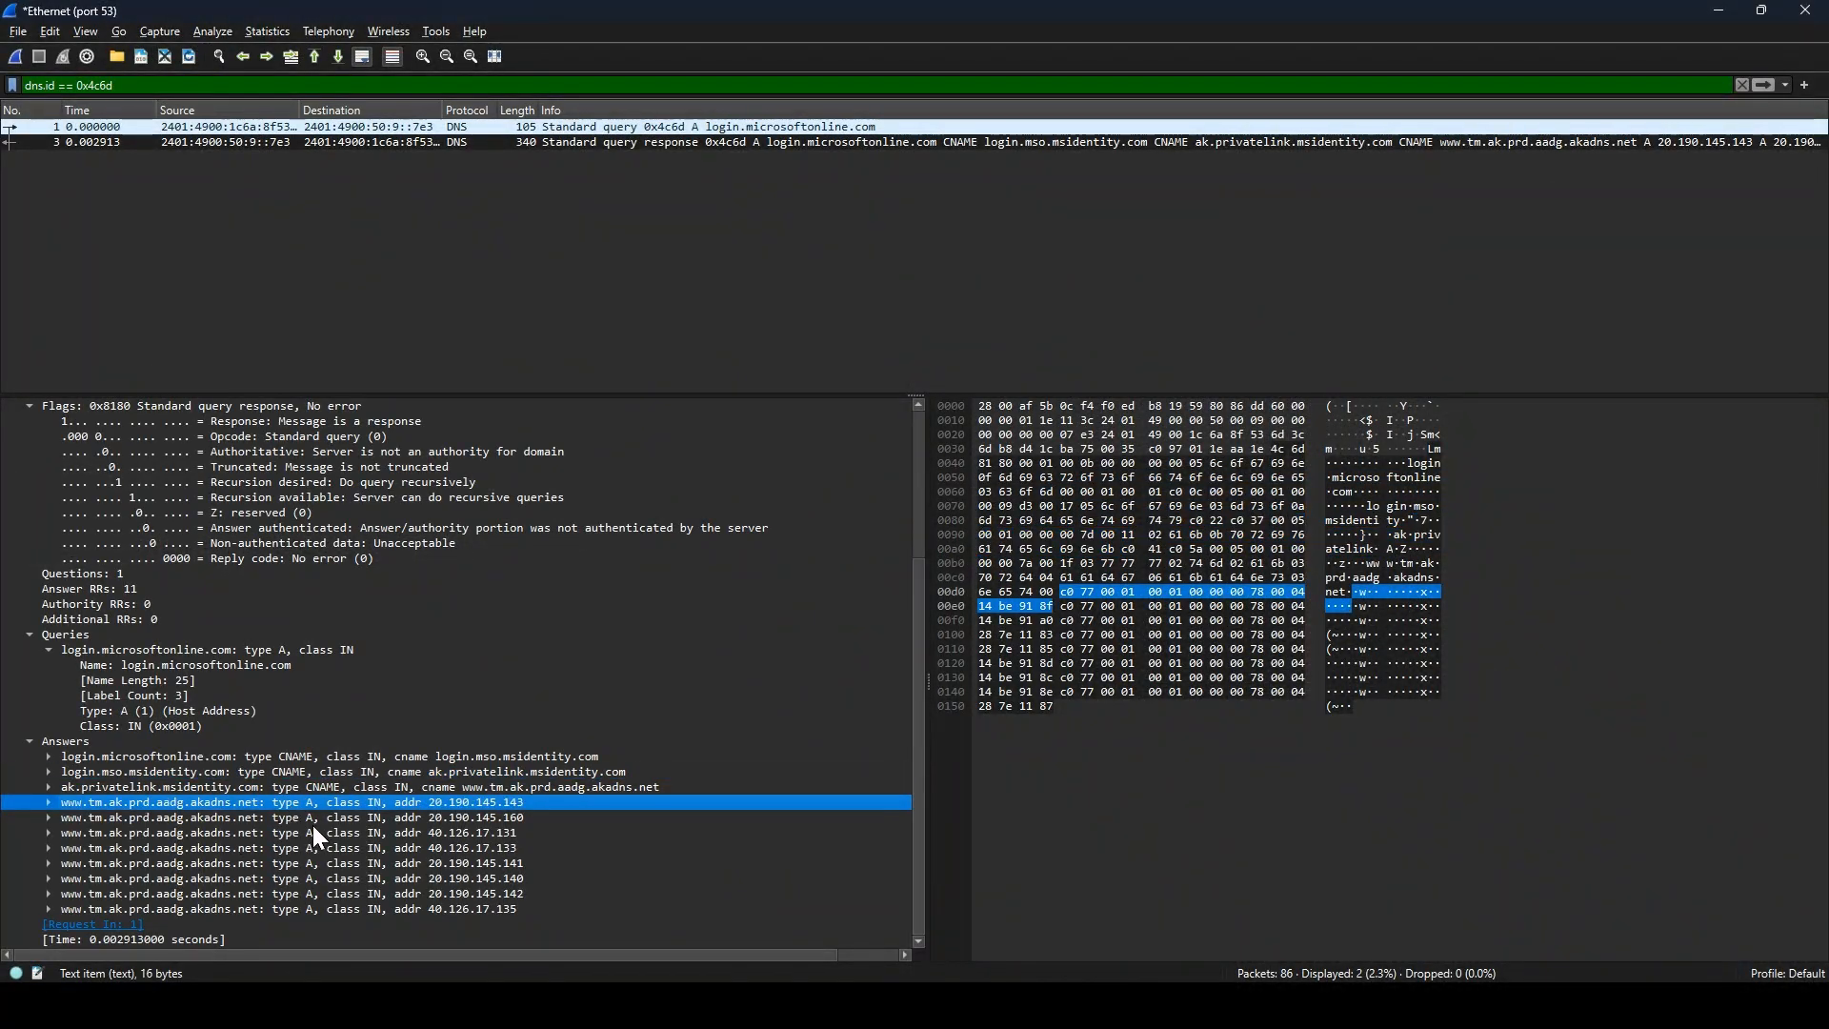
{"action": "left_click", "coordinate": [315, 831]}
{"action": "left_click", "coordinate": [318, 848]}
{"action": "left_click", "coordinate": [332, 878]}
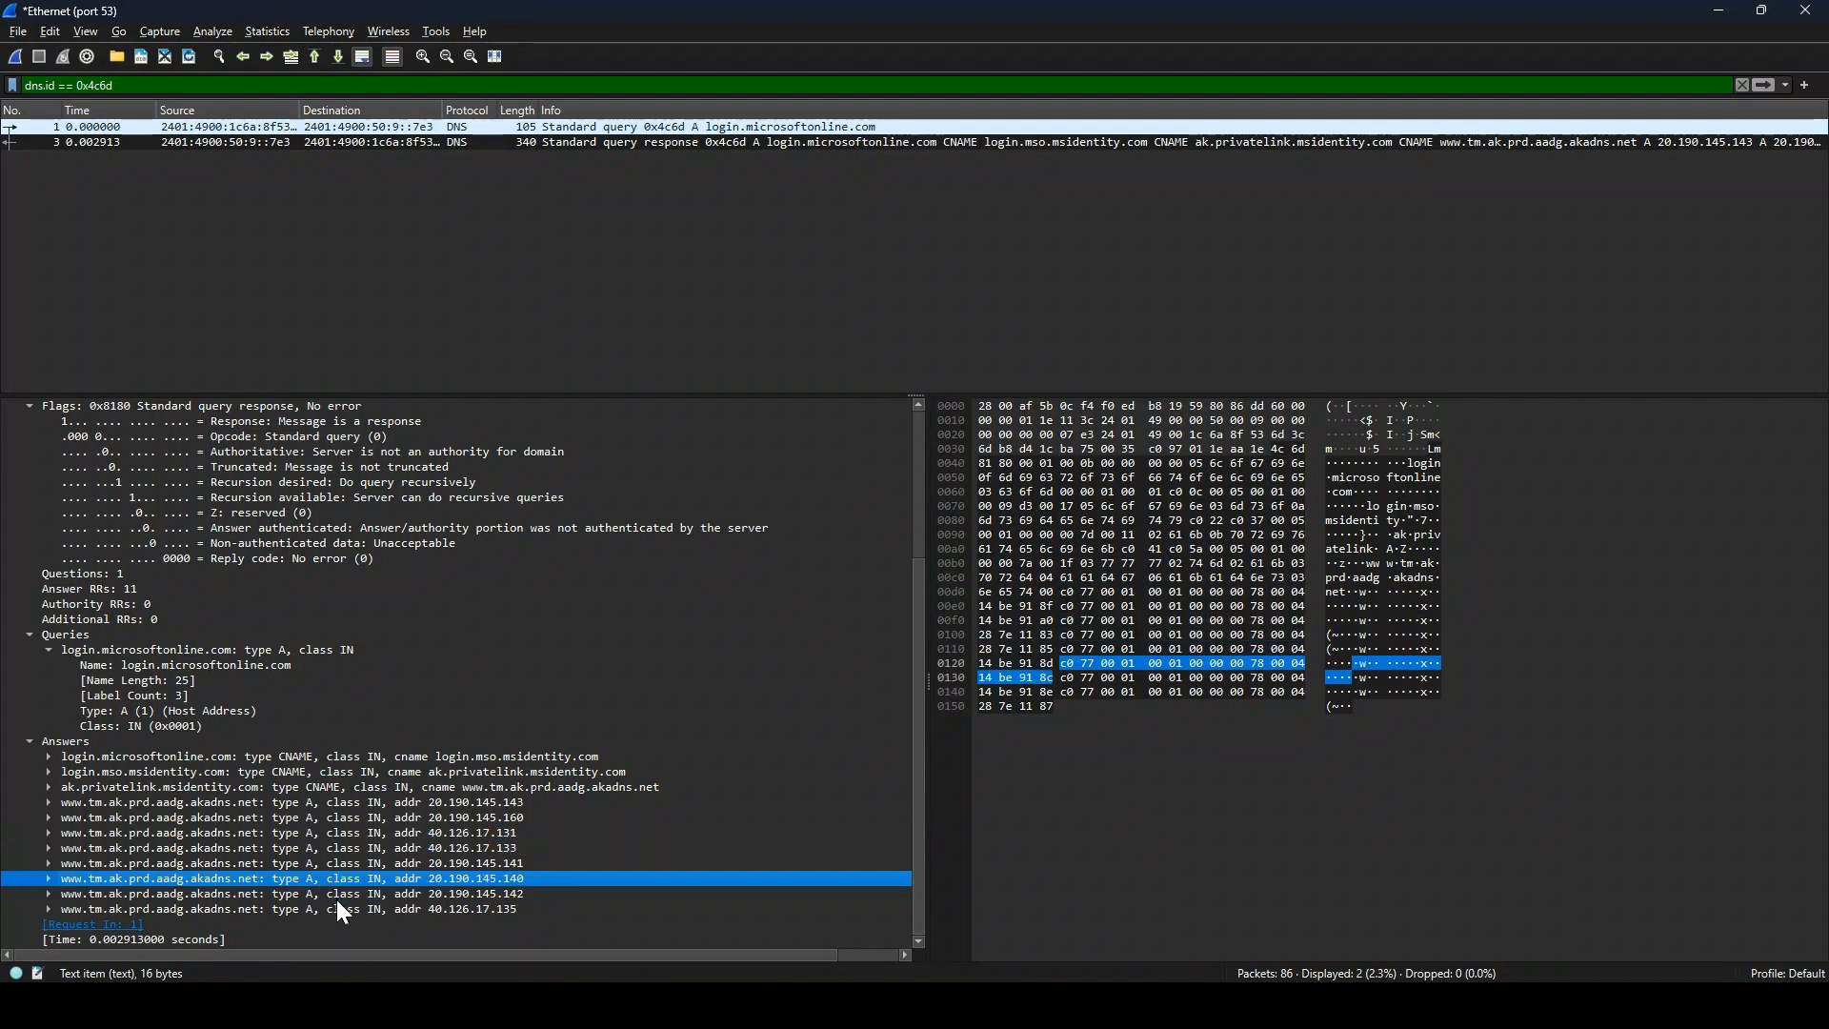
{"action": "left_click", "coordinate": [337, 896]}
{"action": "left_click", "coordinate": [340, 912]}
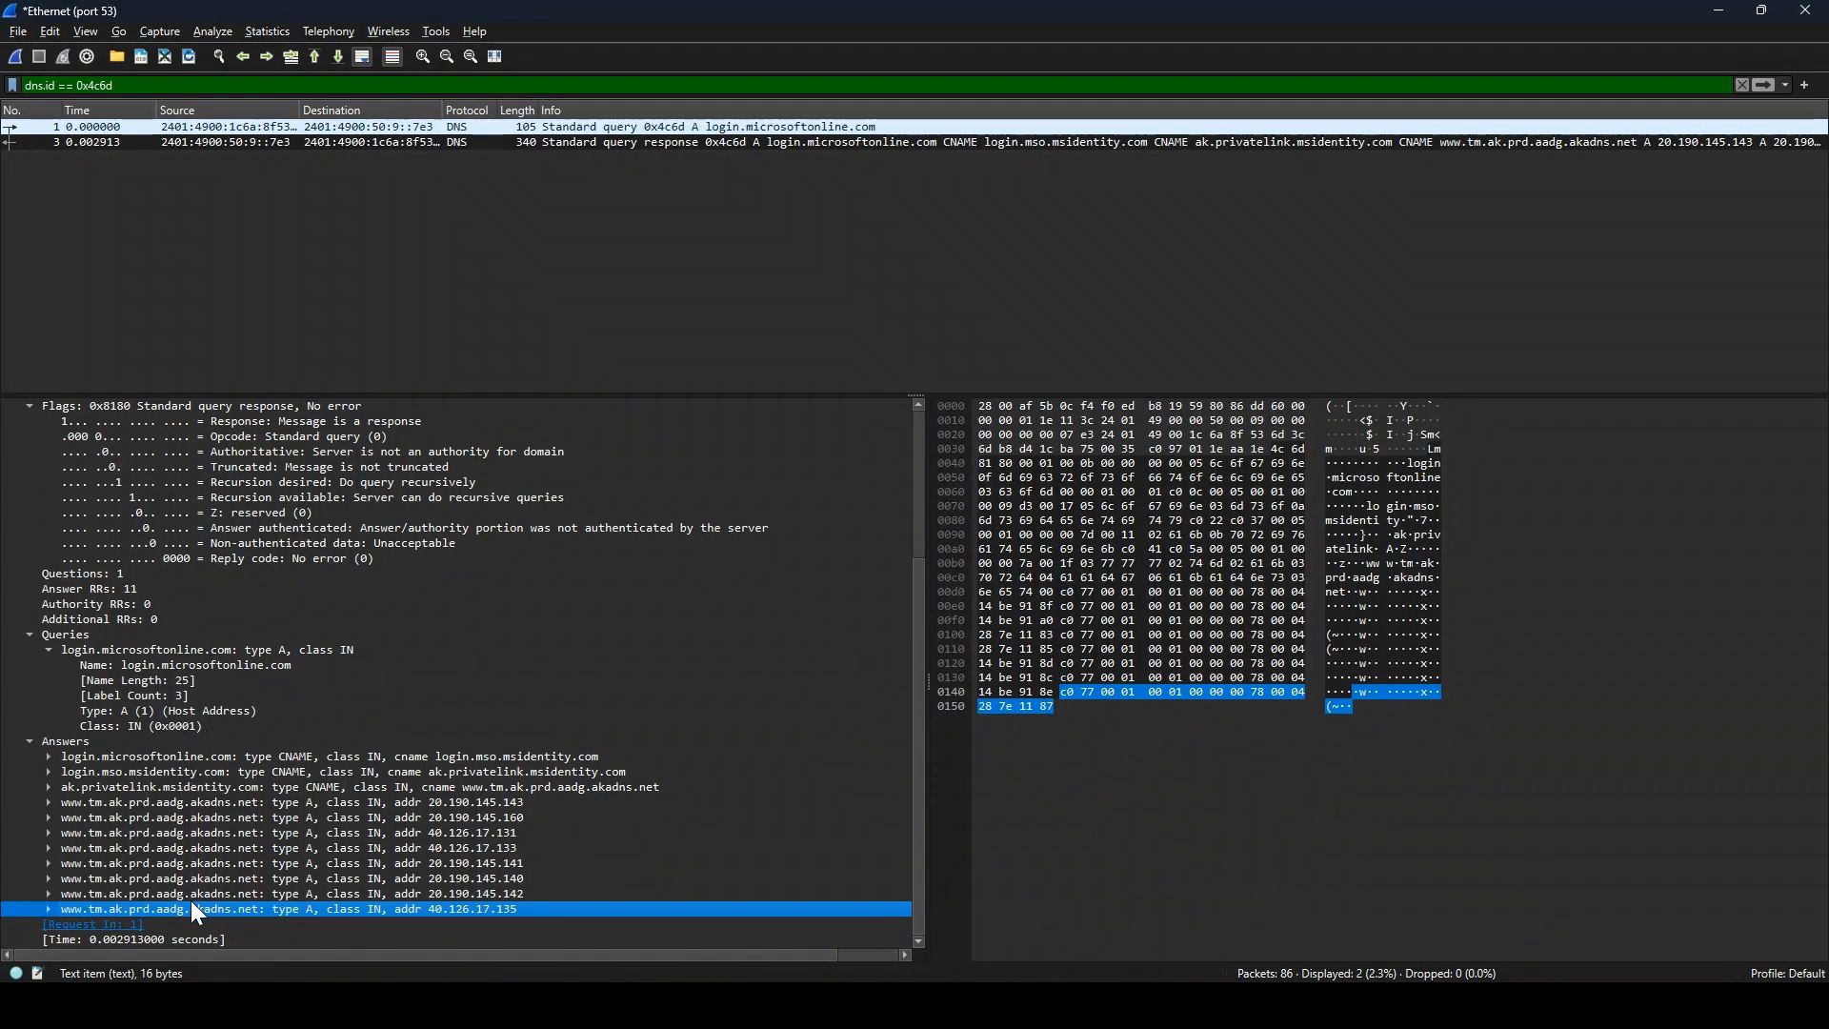
{"action": "scroll", "coordinate": [400, 786], "scroll_direction": "up", "scroll_amount": 3}
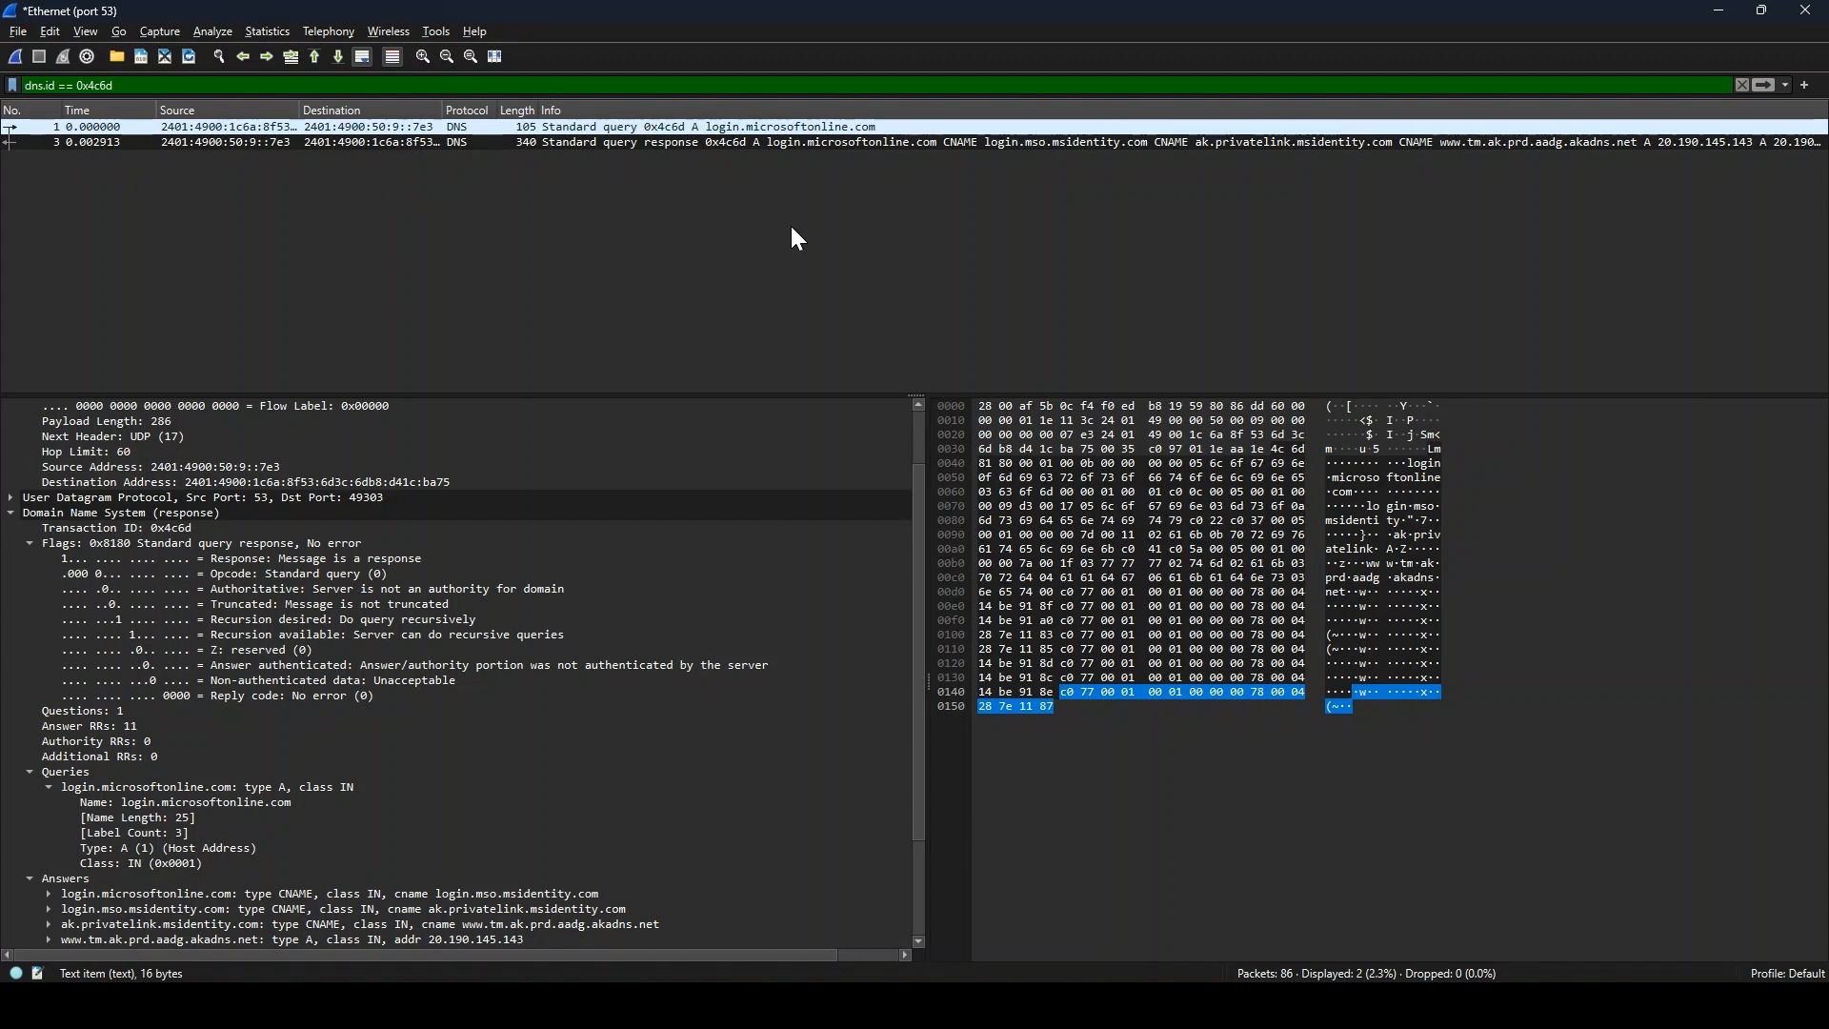
{"action": "scroll", "coordinate": [434, 625], "scroll_direction": "down", "scroll_amount": 1}
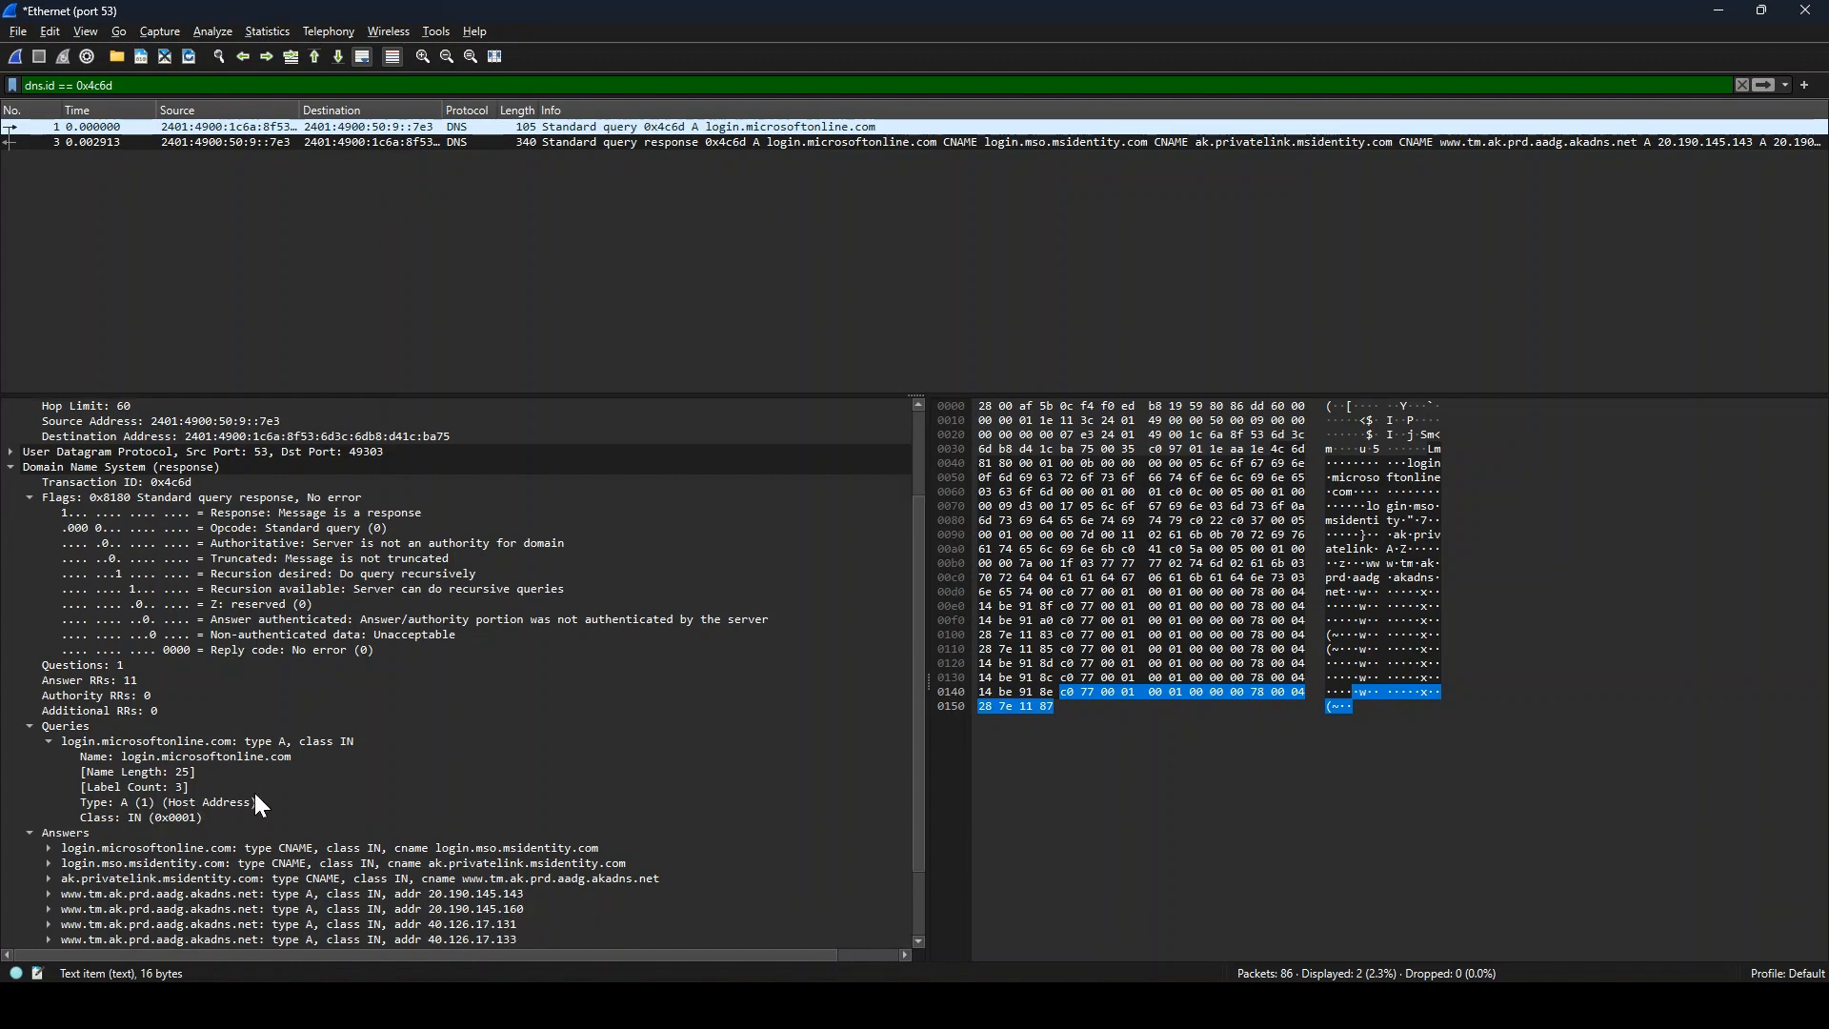
{"action": "scroll", "coordinate": [253, 821], "scroll_direction": "down", "scroll_amount": 2}
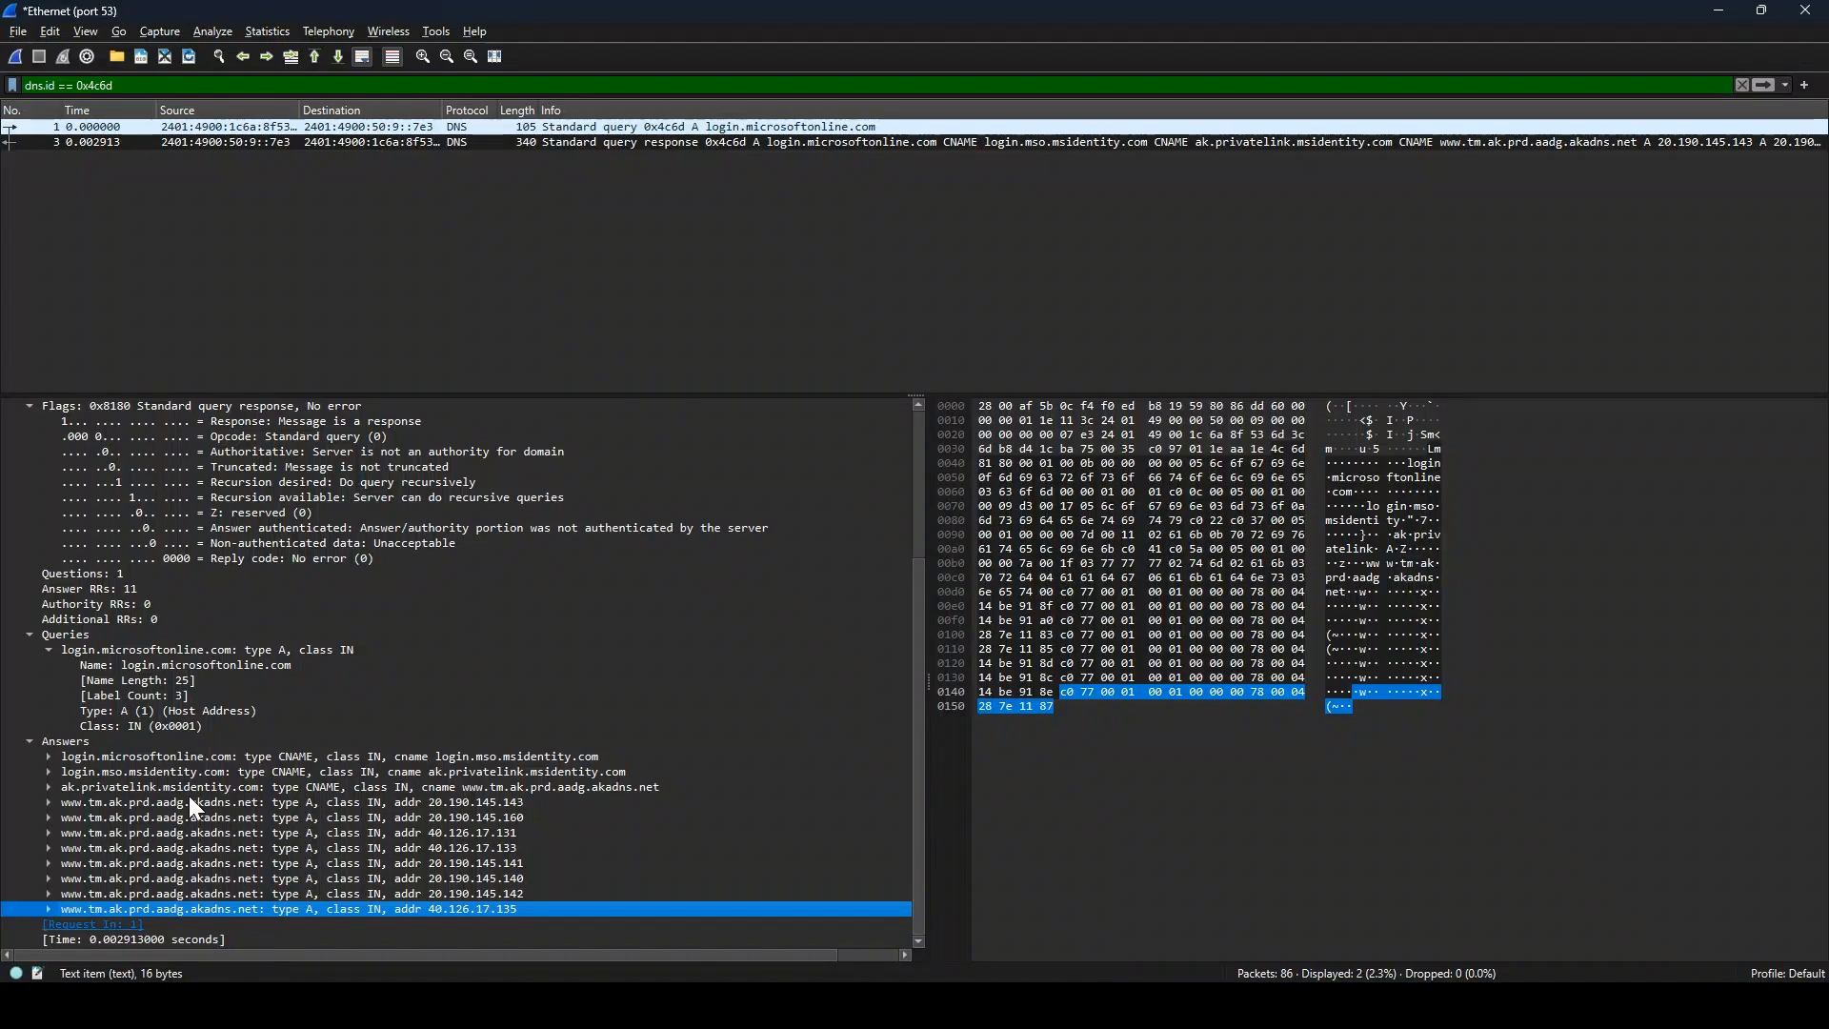